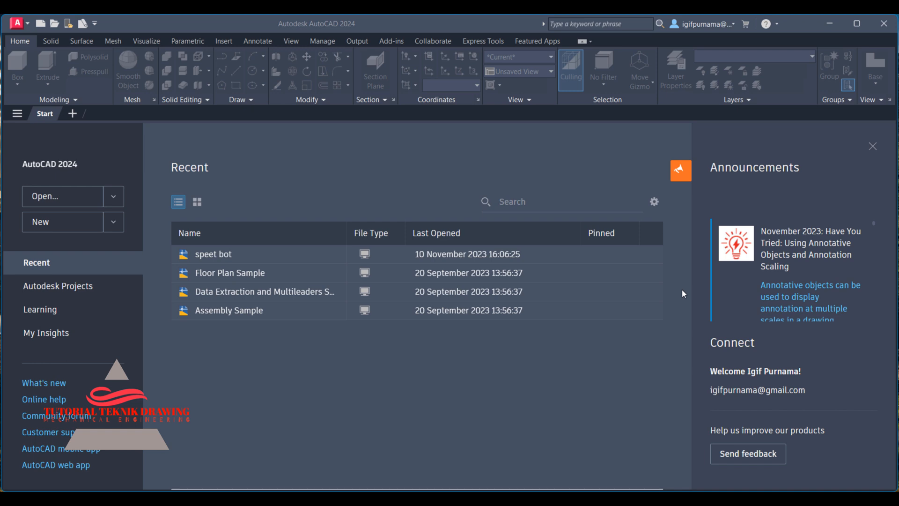
Open the reference drawing image and start a new blank drawing.
{"action": "left_click", "coordinate": [528, 498]}
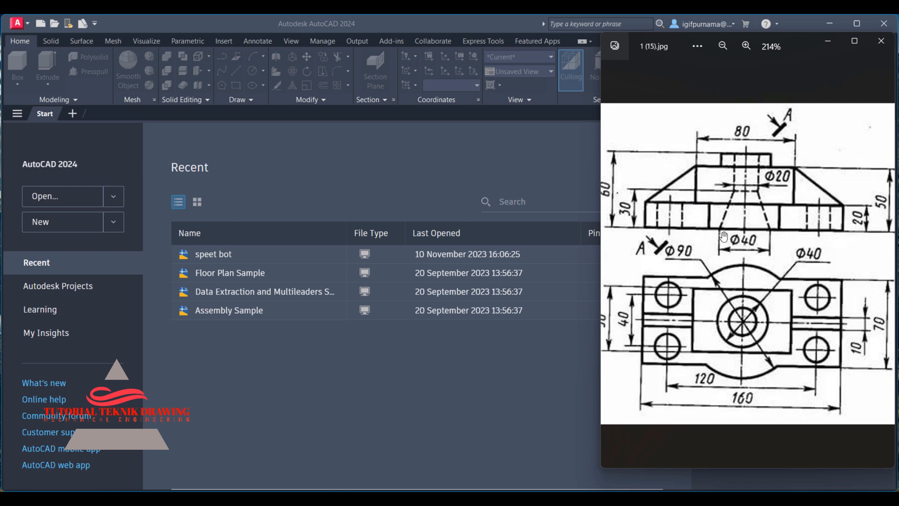
{"action": "left_click", "coordinate": [320, 140]}
{"action": "left_click", "coordinate": [67, 229]}
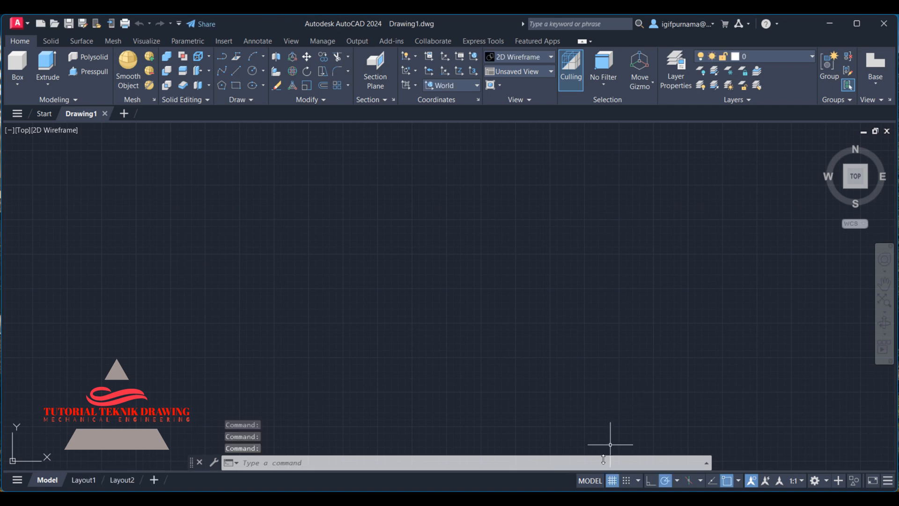
Examine the reference drawing's top-view dimensions in the image viewer.
{"action": "left_click", "coordinate": [602, 498]}
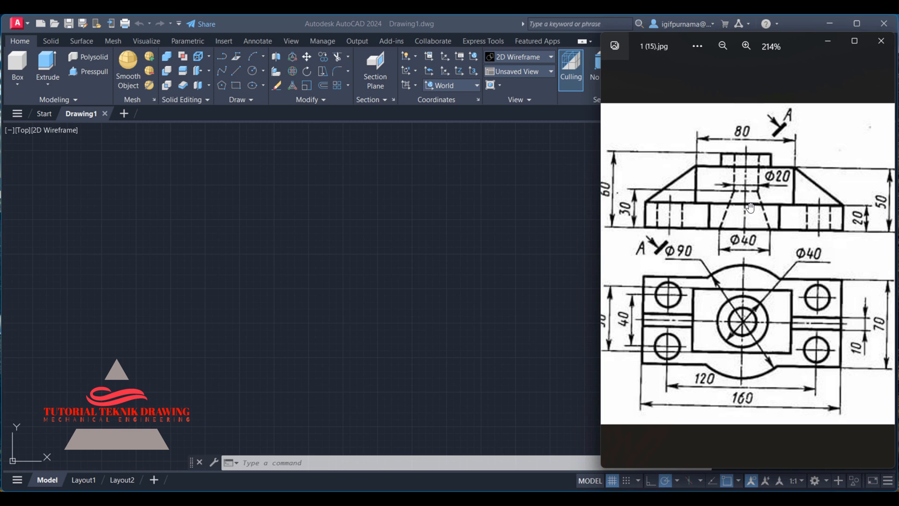
{"action": "left_click", "coordinate": [745, 45]}
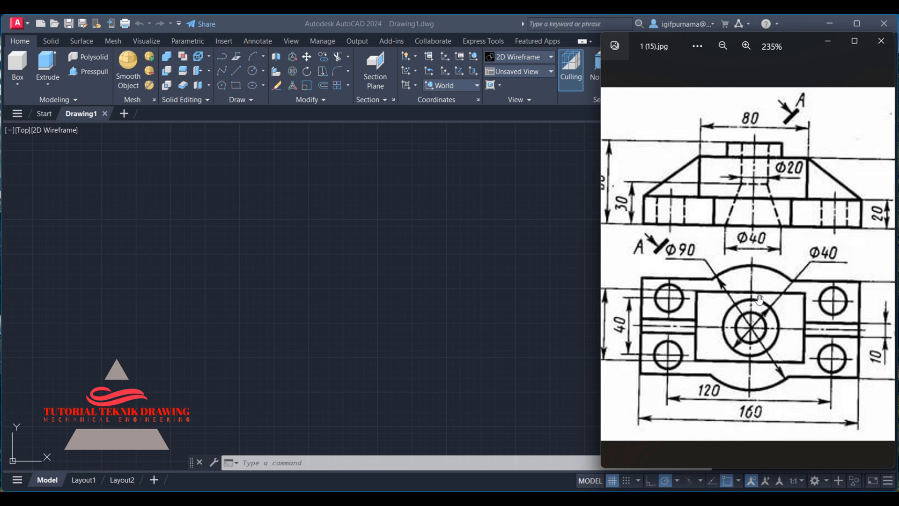
{"action": "left_click_drag", "start_coordinate": [739, 295], "coordinate": [703, 295]}
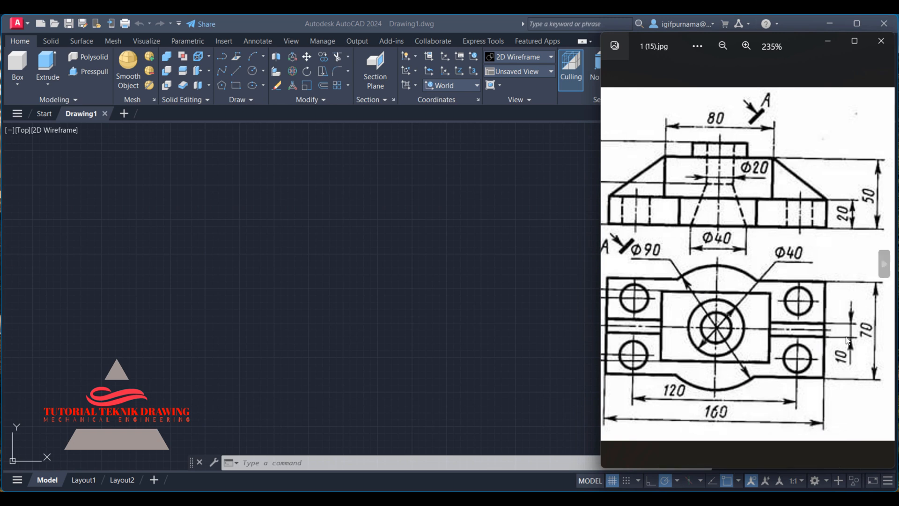
{"action": "left_click", "coordinate": [424, 251]}
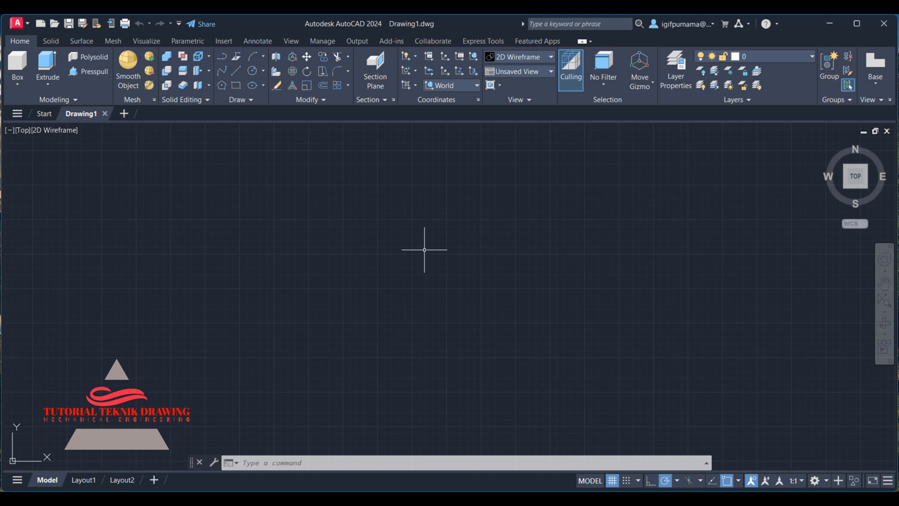
Start the outline with the Line command: a 160 mm horizontal edge, a 70 mm vertical edge, a top edge, then close it.
{"action": "type", "text": "l"}
{"action": "key", "text": "Return"}
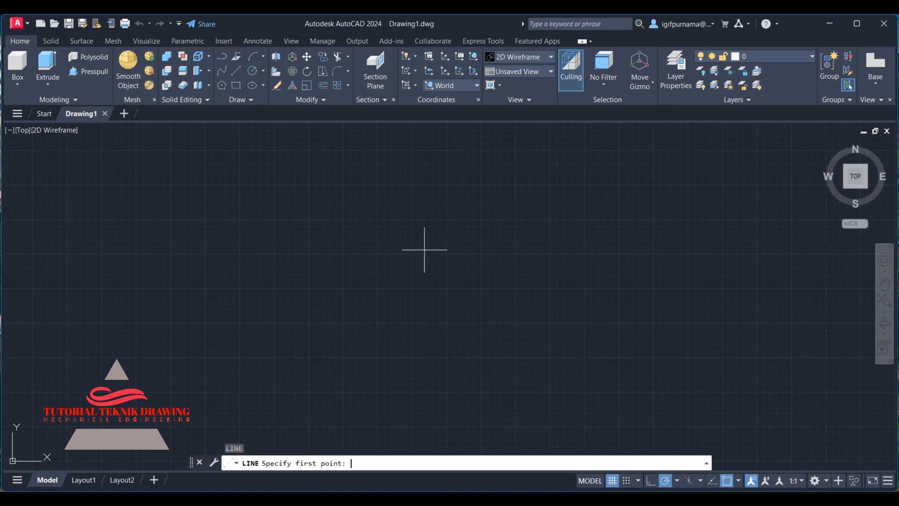
{"action": "left_click", "coordinate": [356, 305]}
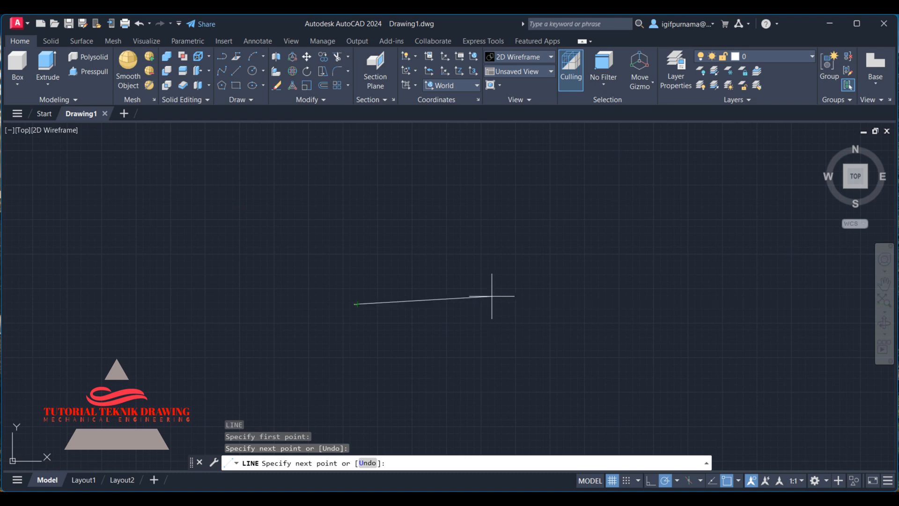
{"action": "type", "text": "1"}
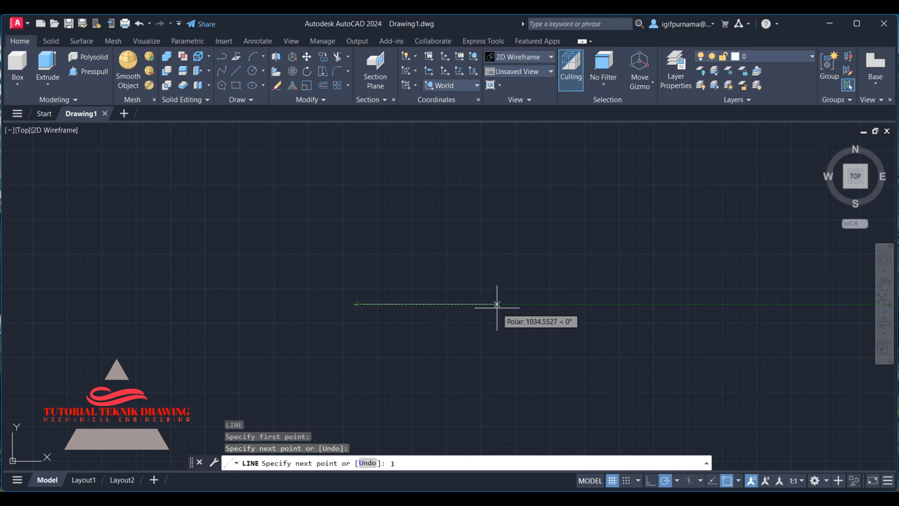
{"action": "type", "text": "60"}
{"action": "key", "text": "Return"}
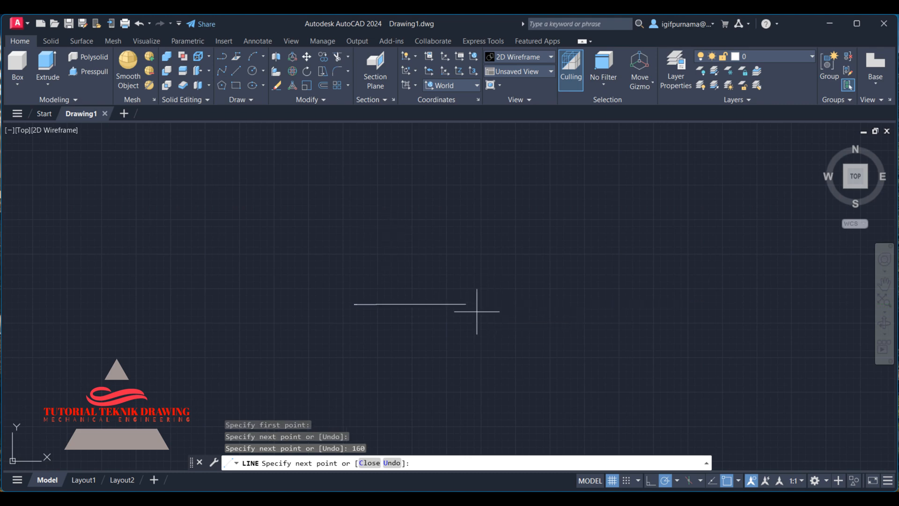
{"action": "mouse_move", "coordinate": [579, 498]}
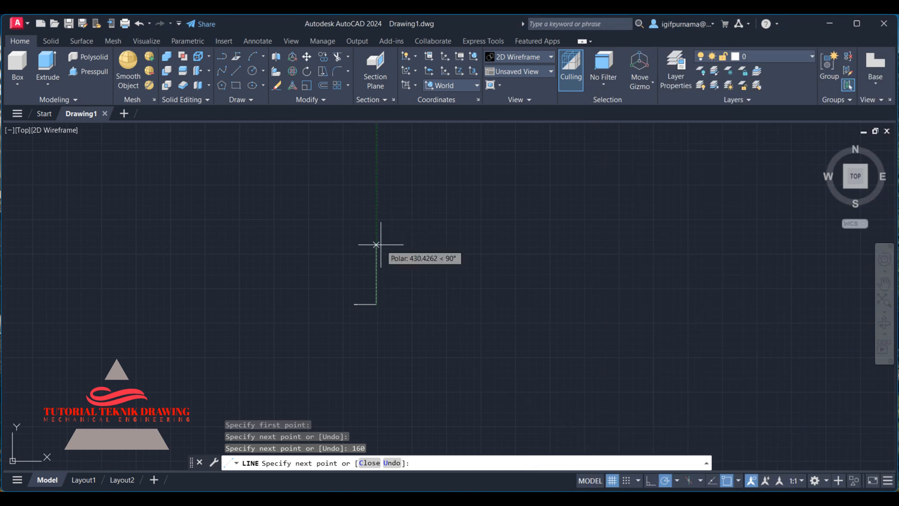
{"action": "key", "text": "Return"}
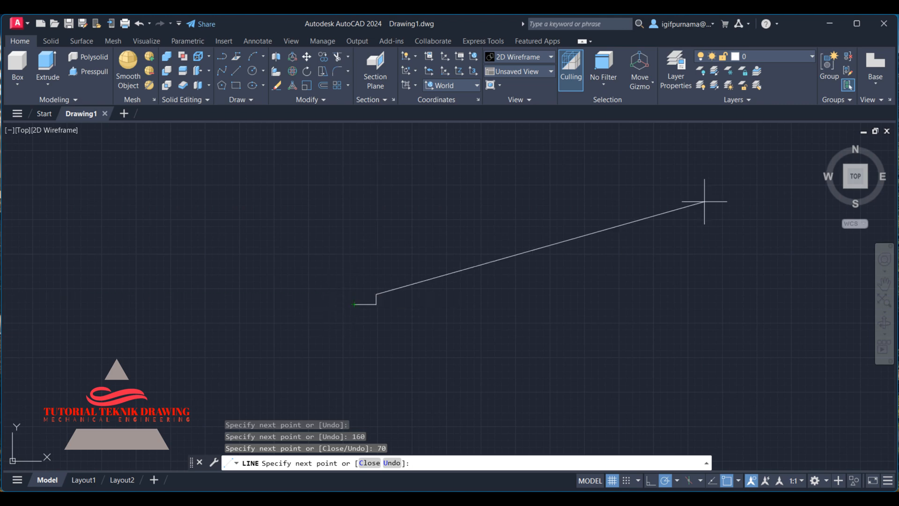
{"action": "left_click", "coordinate": [852, 176]}
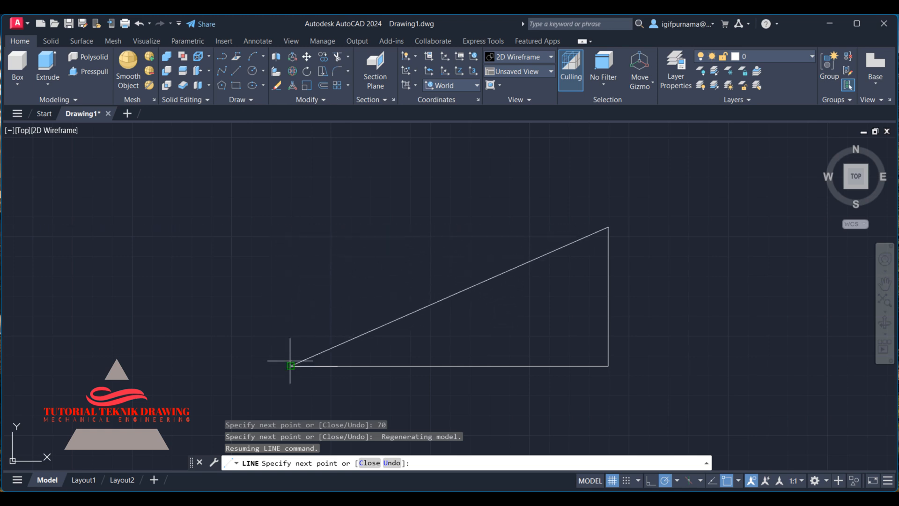
{"action": "left_click", "coordinate": [290, 226]}
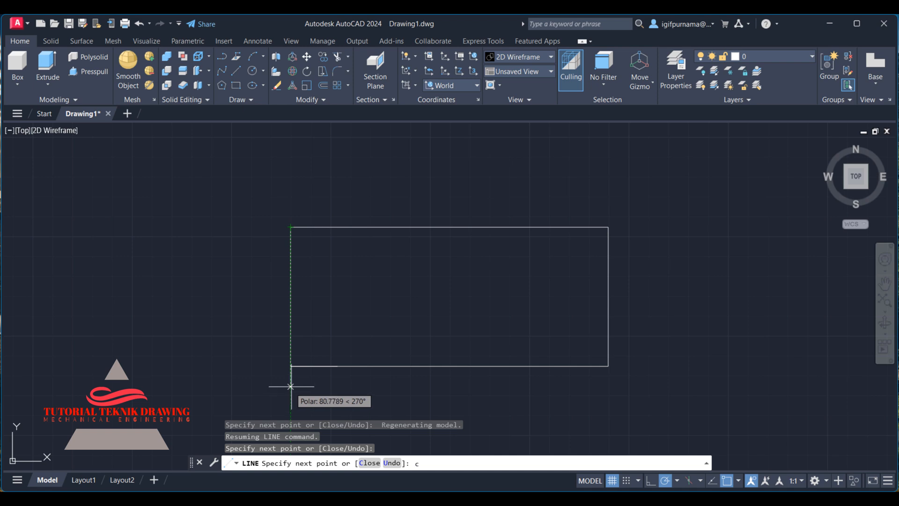
{"action": "type", "text": "c"}
{"action": "key", "text": "Return"}
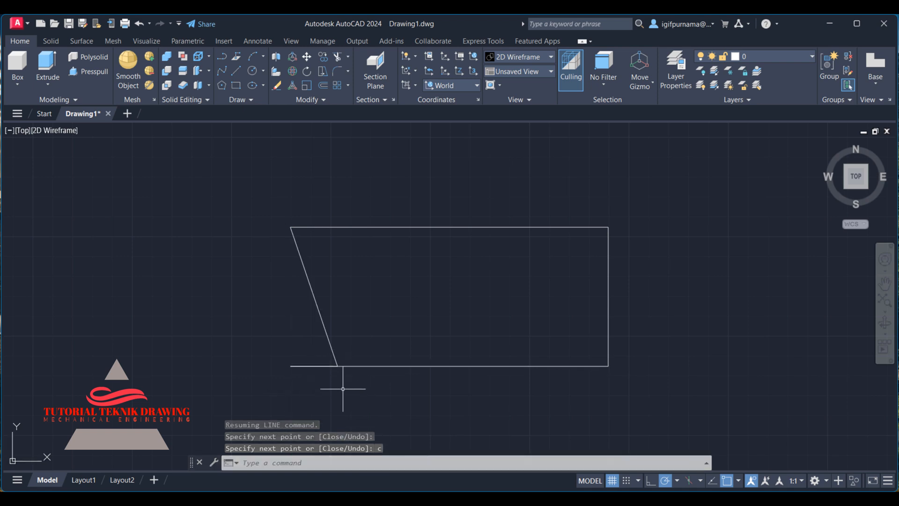
Erase the slanted closing line of the outline.
{"action": "left_click", "coordinate": [276, 85]}
{"action": "left_click", "coordinate": [357, 278]}
{"action": "left_click", "coordinate": [301, 267]}
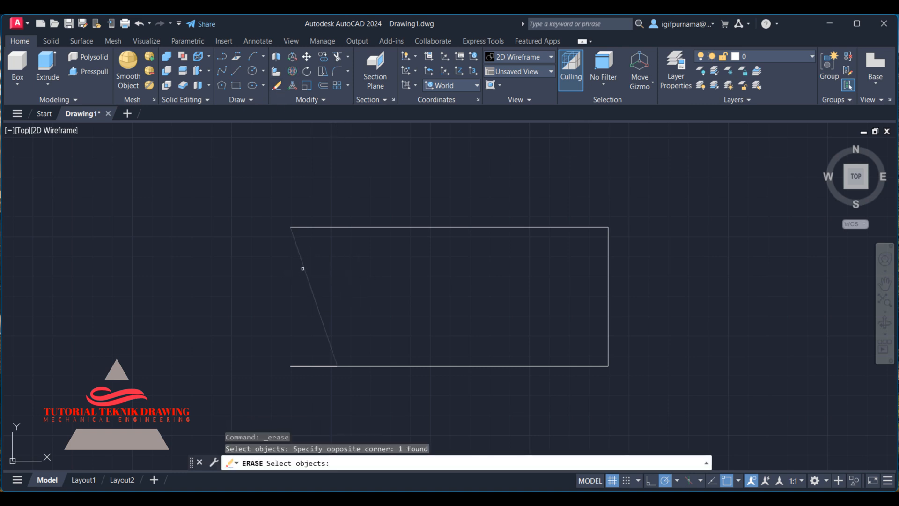
{"action": "key", "text": "Return"}
Draw the rectangle's left vertical edge from the bottom-left corner to the top-left corner.
{"action": "left_click", "coordinate": [236, 71]}
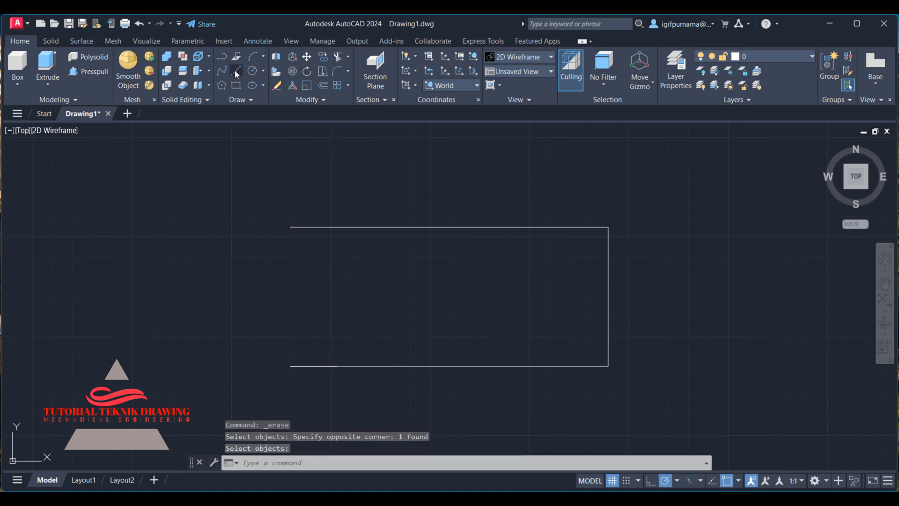
{"action": "left_click", "coordinate": [291, 366]}
{"action": "left_click", "coordinate": [290, 227]}
{"action": "right_click", "coordinate": [290, 227]}
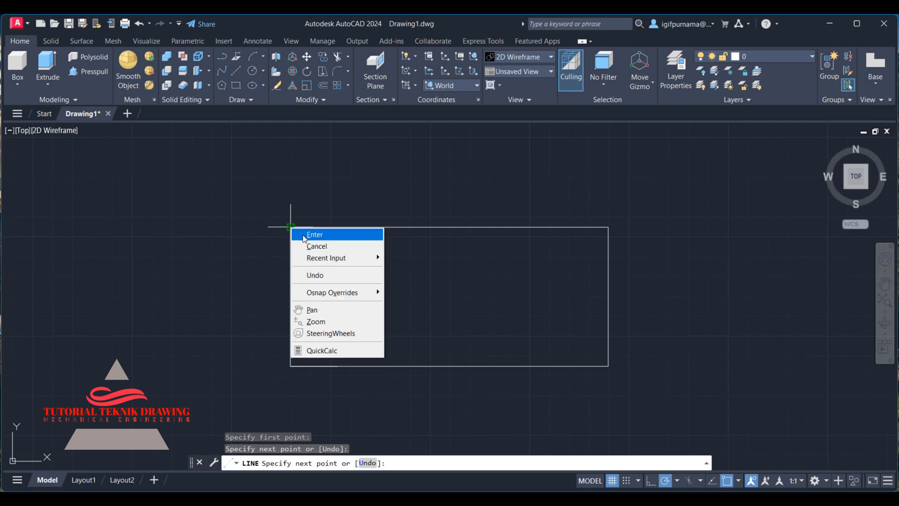
{"action": "left_click", "coordinate": [302, 235]}
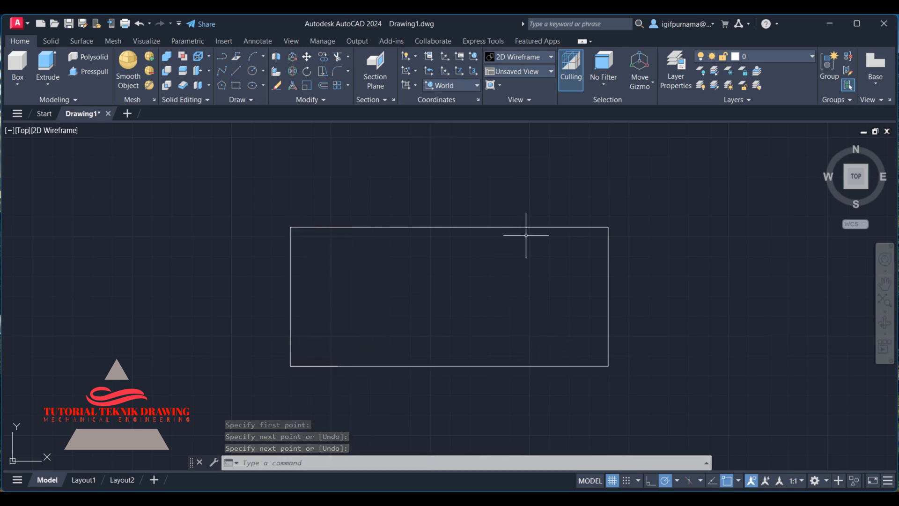
Draw a horizontal line across the rectangle between the midpoints of its left and right edges.
{"action": "left_click", "coordinate": [618, 498]}
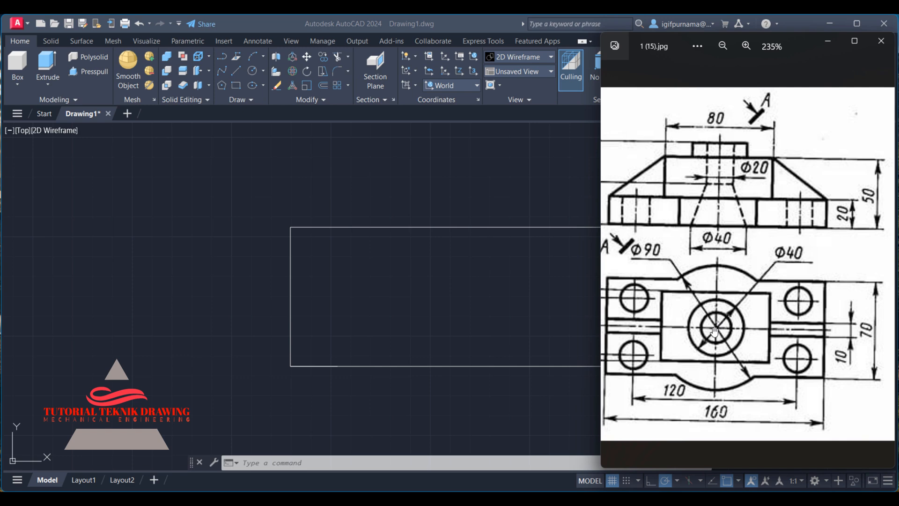
{"action": "left_click", "coordinate": [562, 276]}
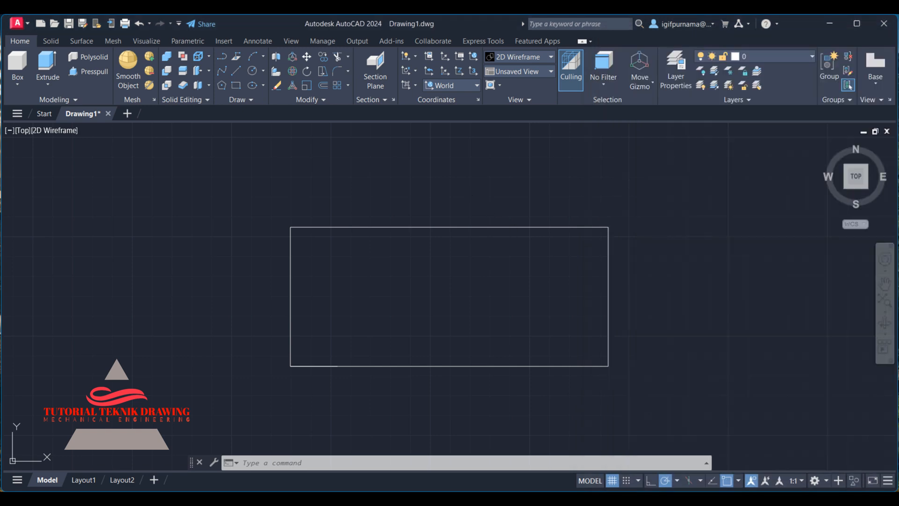
{"action": "left_click", "coordinate": [238, 70]}
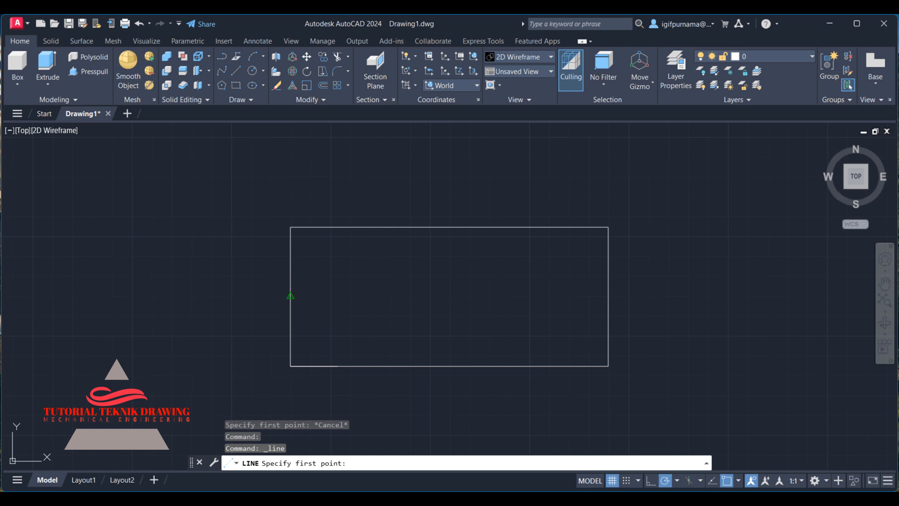
{"action": "left_click", "coordinate": [290, 296]}
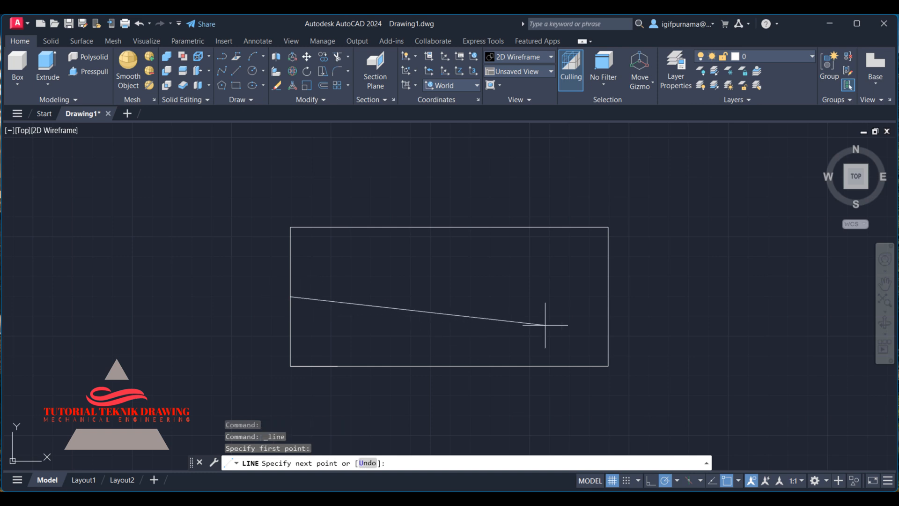
{"action": "left_click", "coordinate": [608, 296]}
{"action": "right_click", "coordinate": [608, 296]}
{"action": "left_click", "coordinate": [622, 302]}
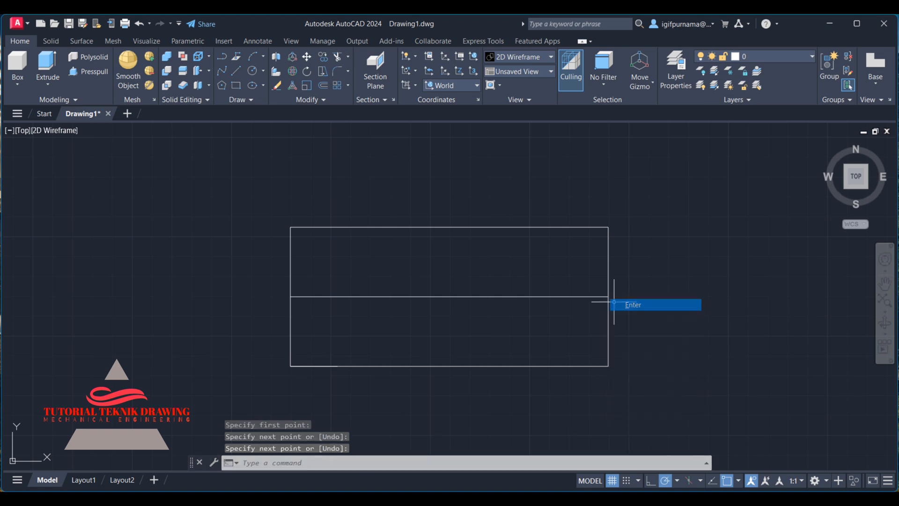
Draw a vertical line through the rectangle between the midpoints of its top and bottom edges.
{"action": "left_click", "coordinate": [238, 72]}
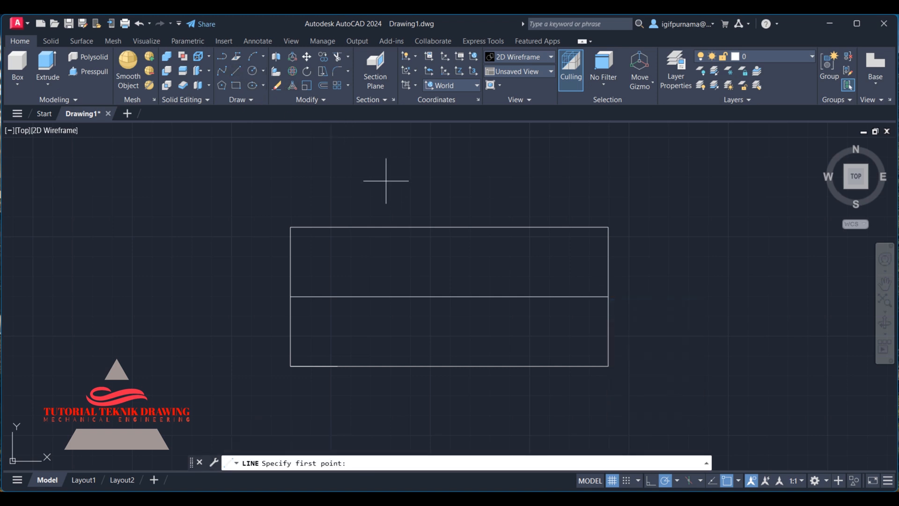
{"action": "left_click", "coordinate": [449, 226]}
{"action": "left_click", "coordinate": [450, 365]}
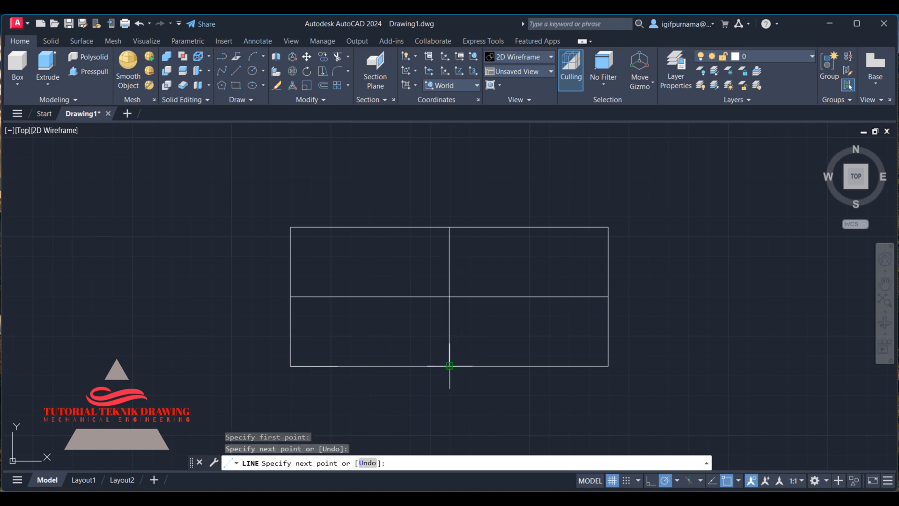
{"action": "right_click", "coordinate": [451, 232]}
{"action": "left_click", "coordinate": [468, 239]}
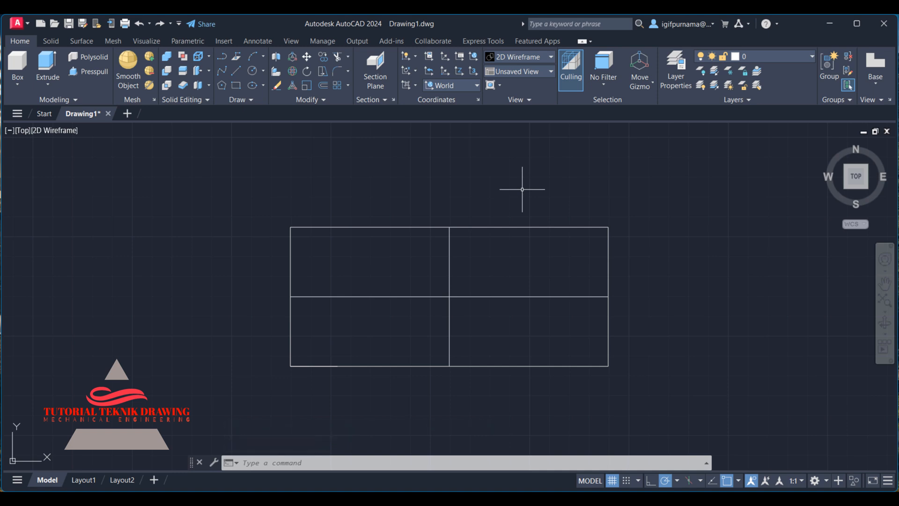
Draw a circle of radius 45 centred at the intersection of the two middle lines.
{"action": "left_click", "coordinate": [253, 70]}
{"action": "left_click", "coordinate": [448, 297]}
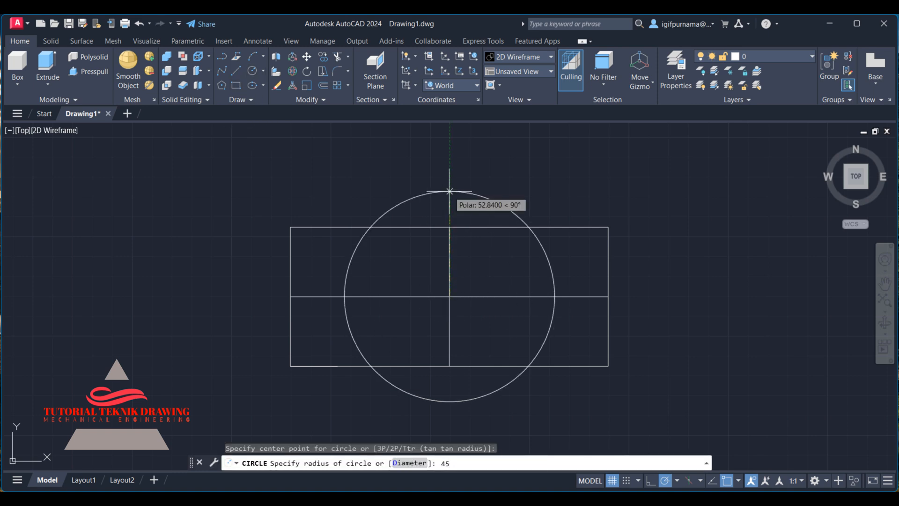
{"action": "key", "text": "Return"}
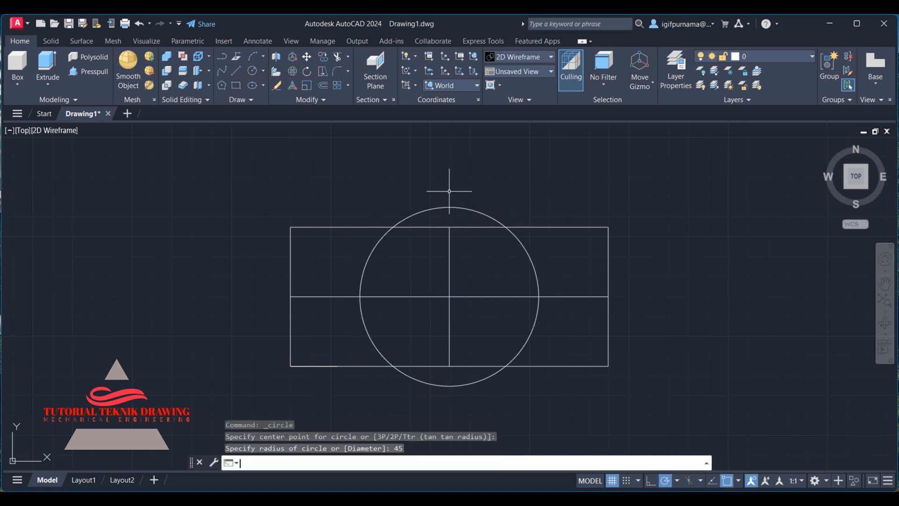
Add a diameter dimension to the circle and undo it.
{"action": "left_click", "coordinate": [249, 41]}
{"action": "left_click", "coordinate": [266, 85]}
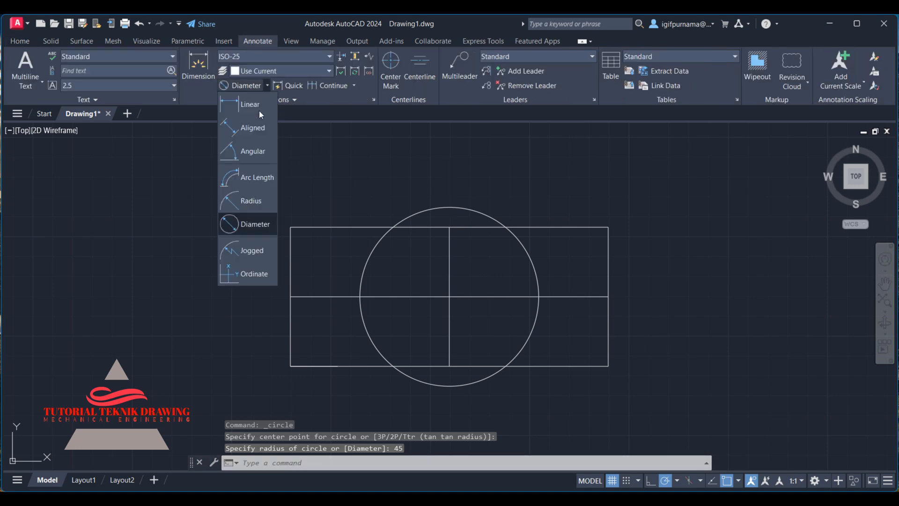
{"action": "left_click", "coordinate": [249, 225]}
{"action": "left_click", "coordinate": [433, 208]}
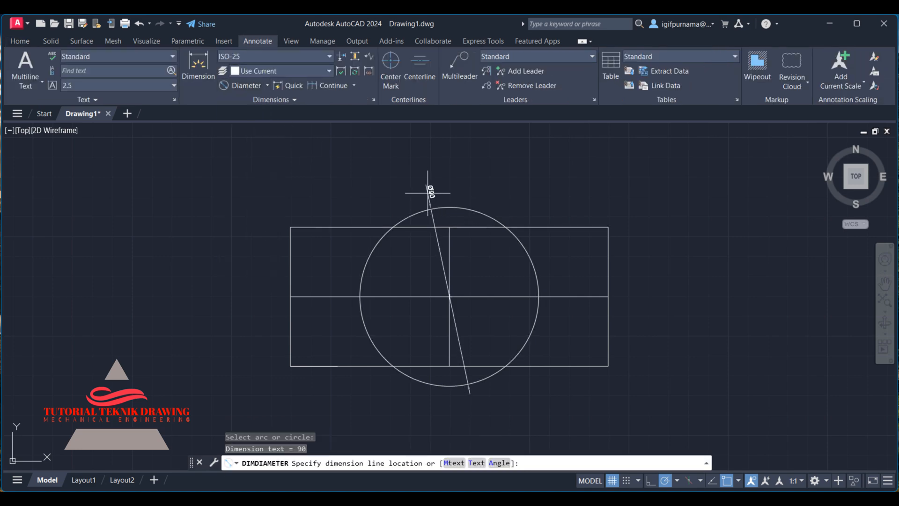
{"action": "left_click", "coordinate": [427, 190]}
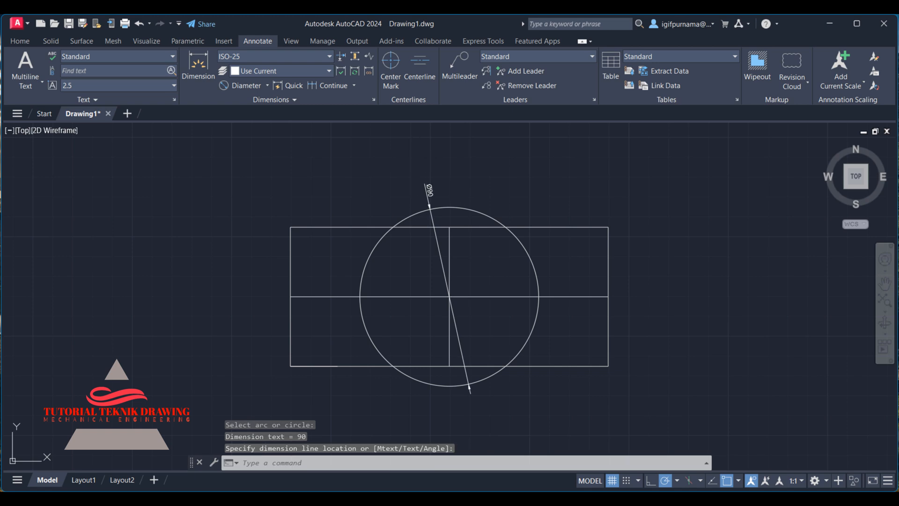
{"action": "key", "text": "ctrl+z"}
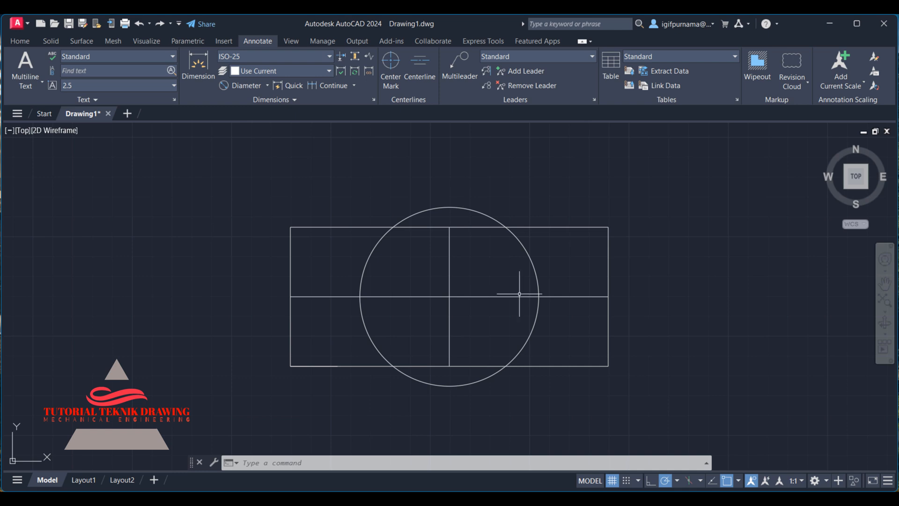
Compare the sketch against the reference drawing image.
{"action": "key", "text": "alt+Tab"}
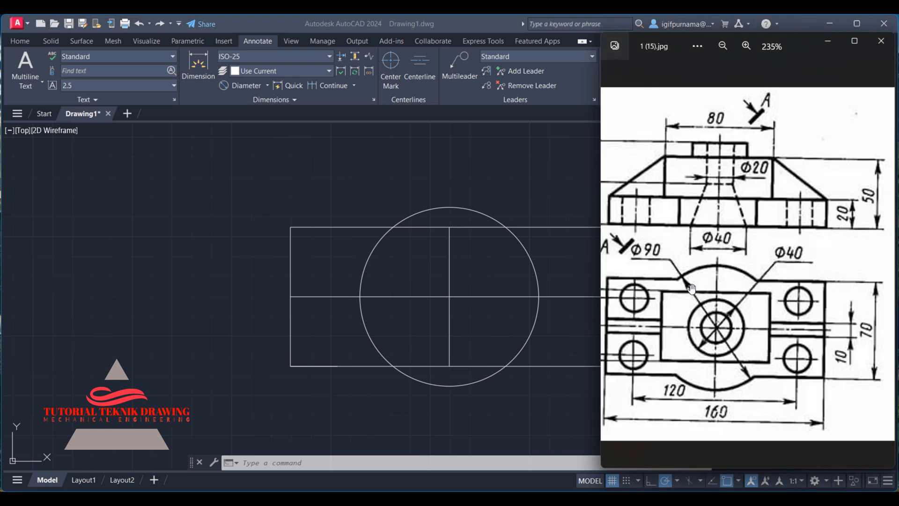
{"action": "left_click", "coordinate": [504, 142]}
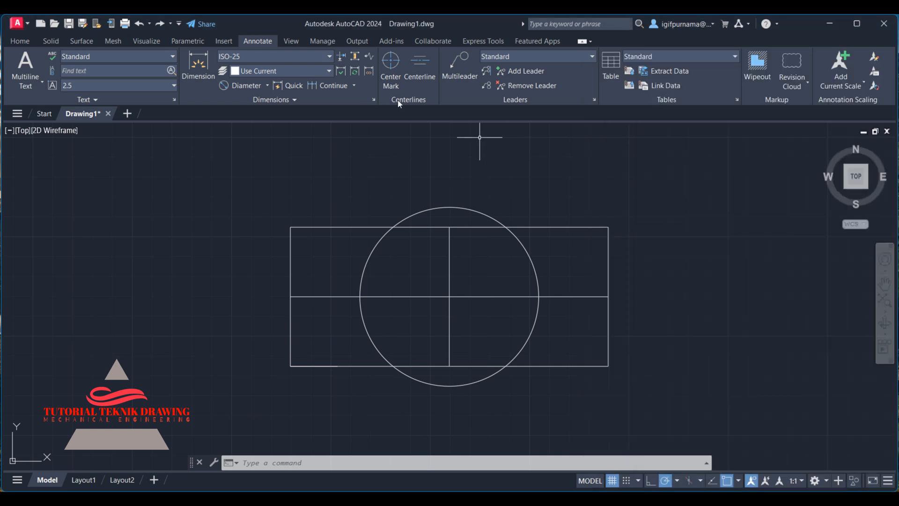
Trim the rectangle edges inside the circle and the circle arcs inside the rectangle so the arcs bulge beyond the top and bottom edges.
{"action": "left_click", "coordinate": [24, 41]}
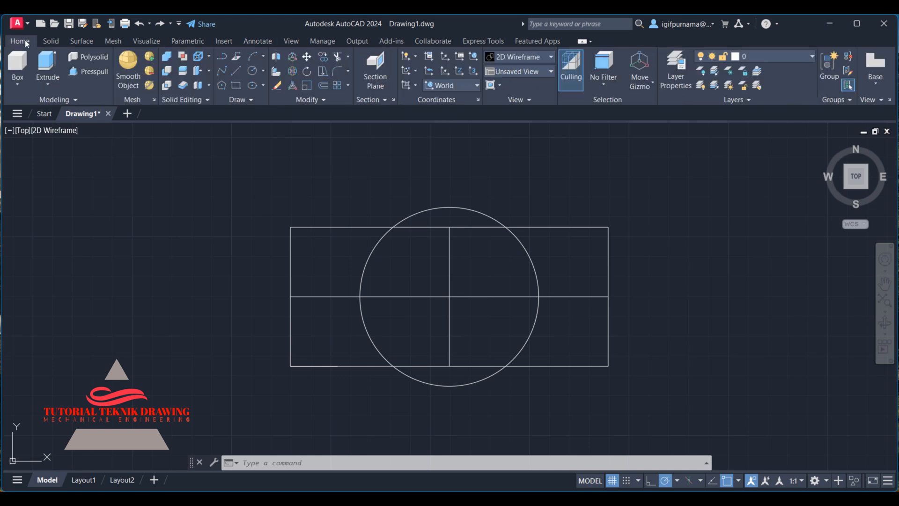
{"action": "left_click", "coordinate": [337, 56]}
{"action": "left_click", "coordinate": [422, 227]}
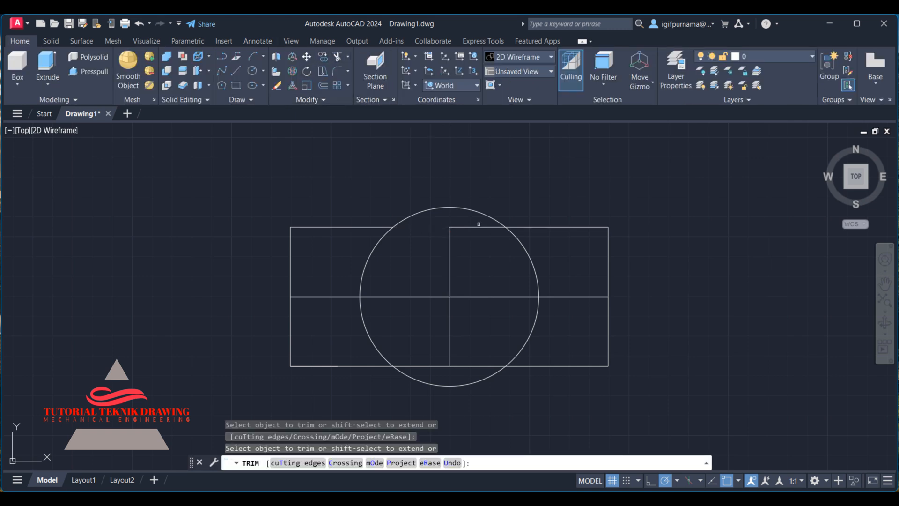
{"action": "left_click", "coordinate": [468, 225]}
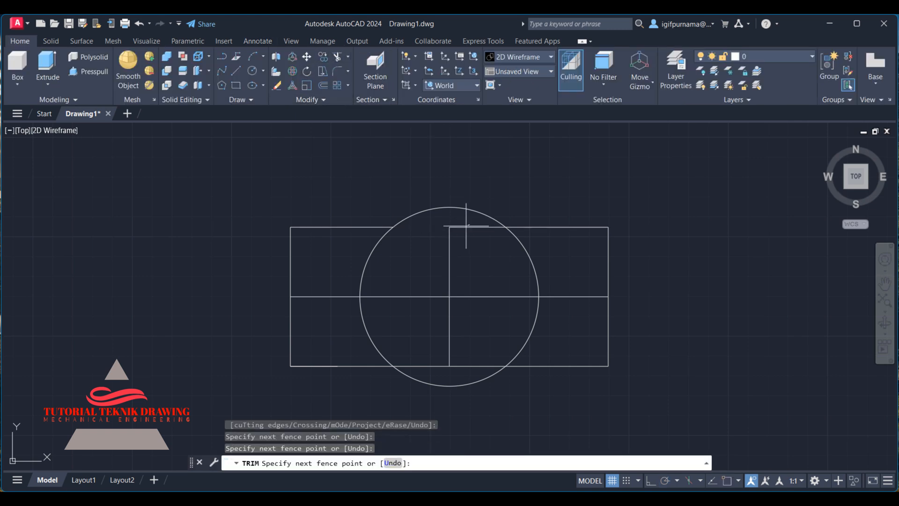
{"action": "left_click", "coordinate": [477, 364]}
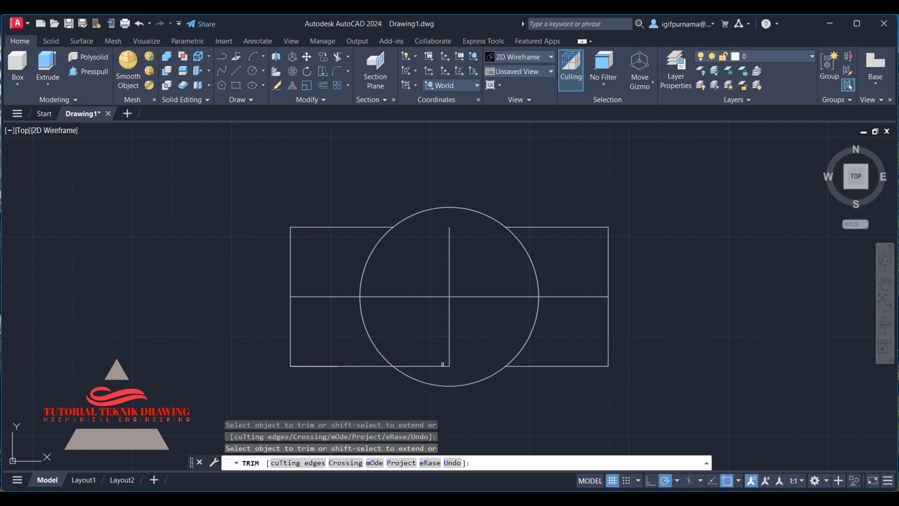
{"action": "left_click", "coordinate": [519, 242]}
{"action": "left_click_drag", "start_coordinate": [364, 260], "coordinate": [370, 262]}
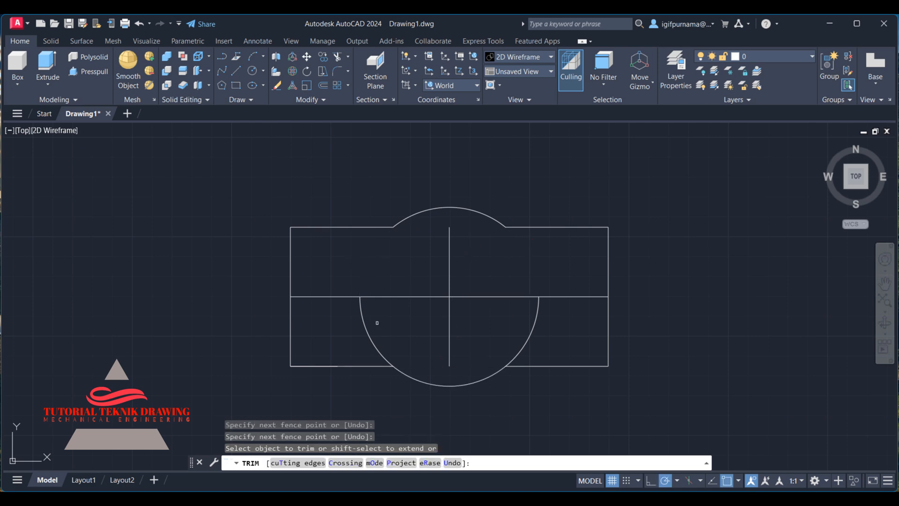
{"action": "left_click", "coordinate": [369, 332]}
{"action": "mouse_move", "coordinate": [527, 339]}
{"action": "left_mouse_down"}
{"action": "mouse_move", "coordinate": [533, 327]}
{"action": "mouse_move", "coordinate": [527, 337]}
{"action": "left_mouse_up"}
{"action": "right_click", "coordinate": [660, 244]}
{"action": "left_click", "coordinate": [663, 249]}
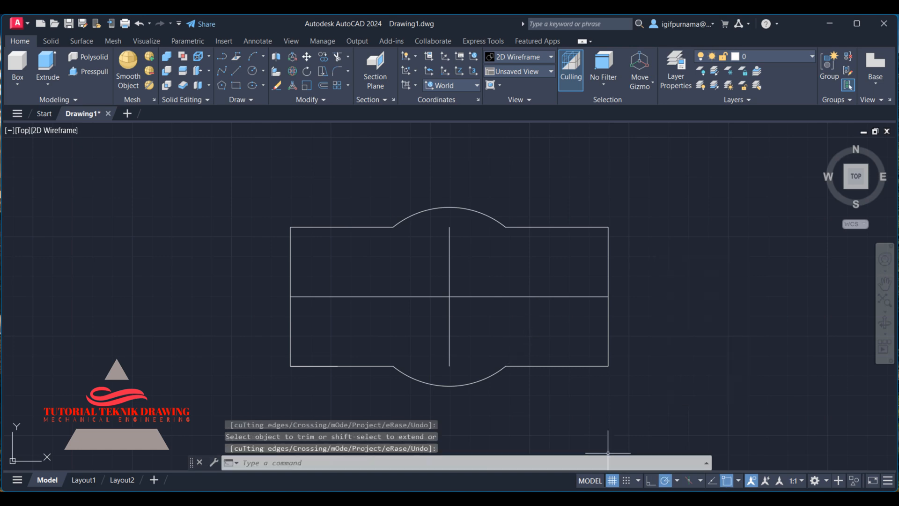
Examine the reference drawing's top view for the hole positions and dimensions.
{"action": "key", "text": "alt+Tab"}
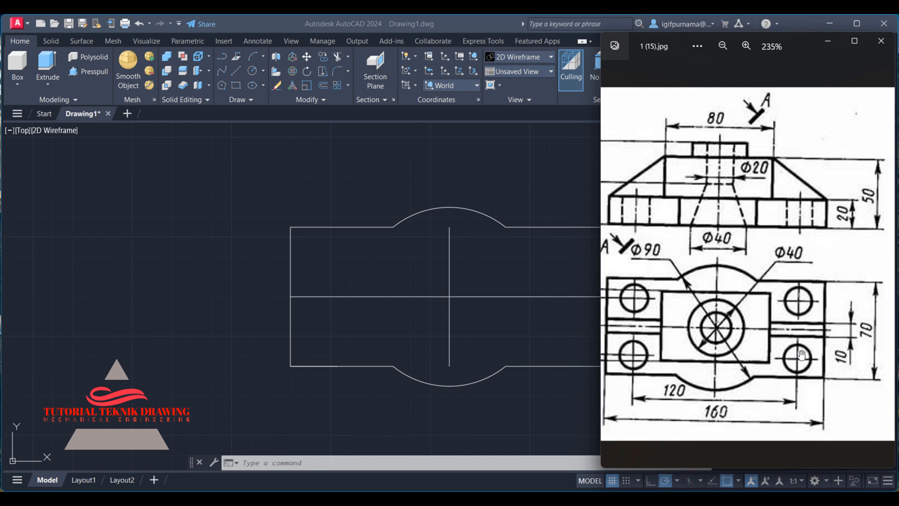
{"action": "left_click_drag", "start_coordinate": [730, 243], "coordinate": [783, 242]}
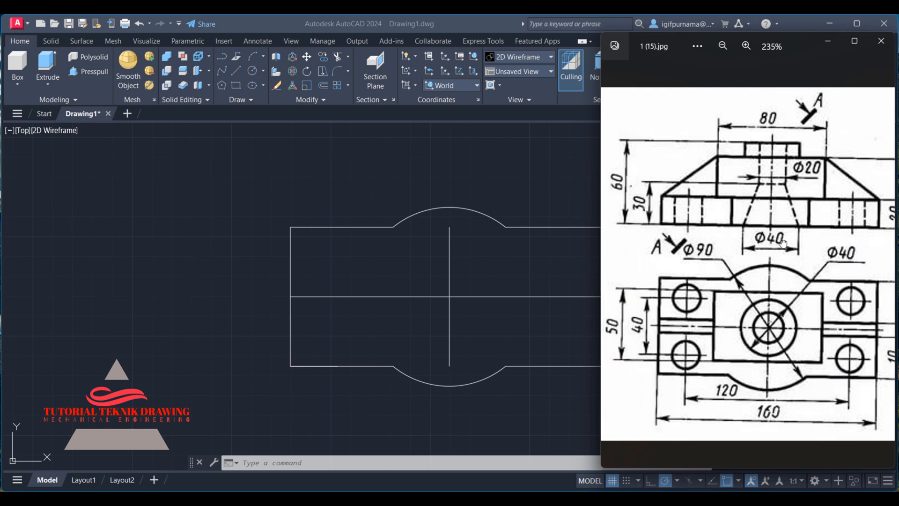
{"action": "left_click_drag", "start_coordinate": [767, 324], "coordinate": [690, 323]}
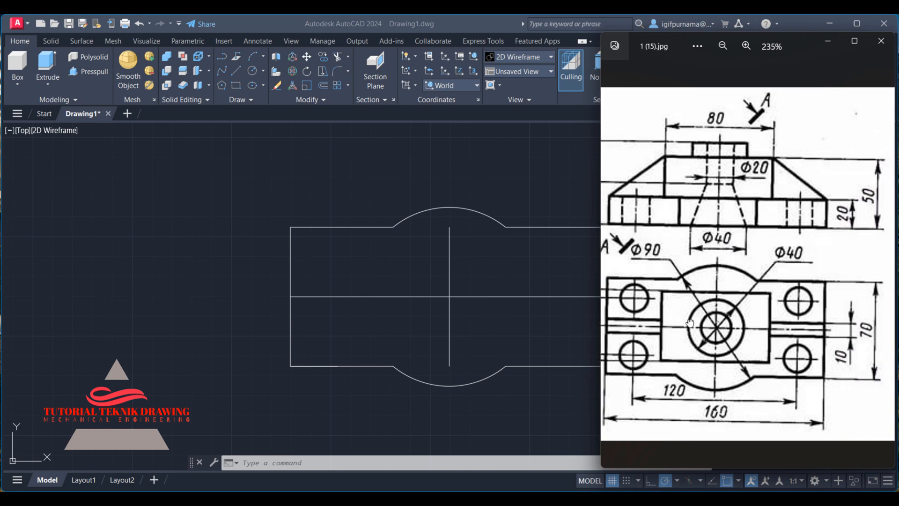
{"action": "left_click_drag", "start_coordinate": [689, 323], "coordinate": [761, 332]}
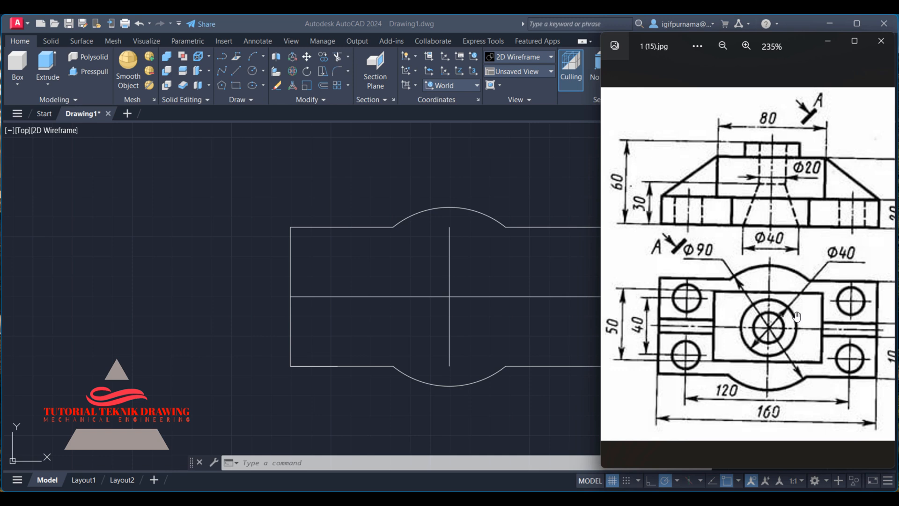
{"action": "mouse_move", "coordinate": [797, 317]}
{"action": "left_mouse_down"}
{"action": "mouse_move", "coordinate": [713, 328]}
{"action": "mouse_move", "coordinate": [765, 331]}
{"action": "left_mouse_up"}
{"action": "key", "text": "alt+Tab"}
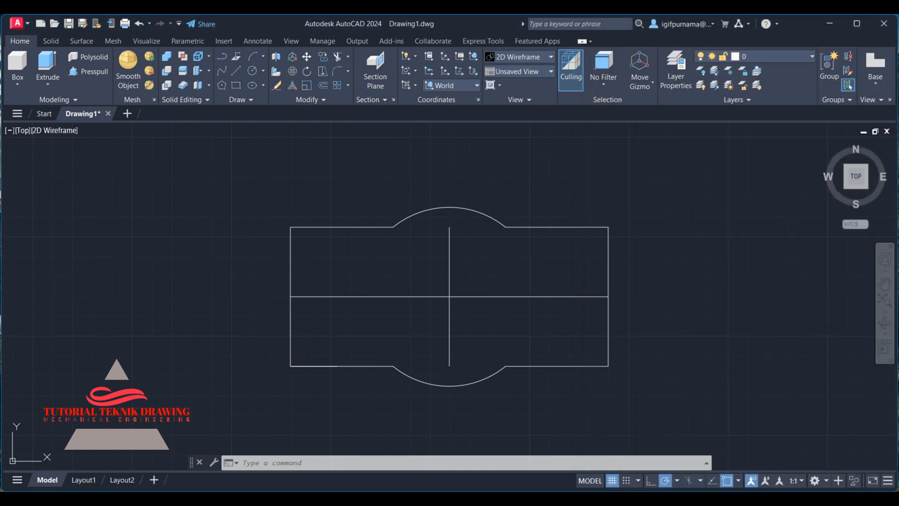
Copy the horizontal middle line 20 units upward.
{"action": "left_click", "coordinate": [323, 57]}
{"action": "left_click", "coordinate": [361, 330]}
{"action": "left_click", "coordinate": [328, 279]}
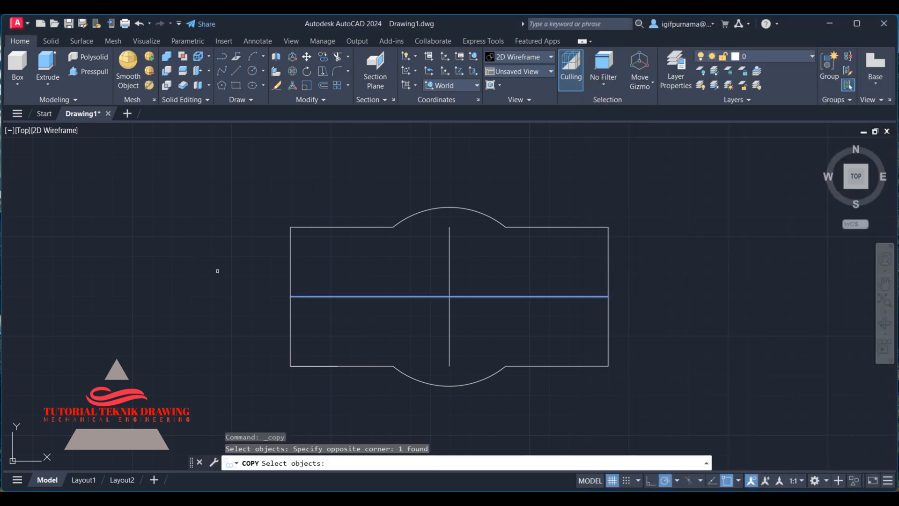
{"action": "key", "text": "Return"}
{"action": "left_click", "coordinate": [217, 265]}
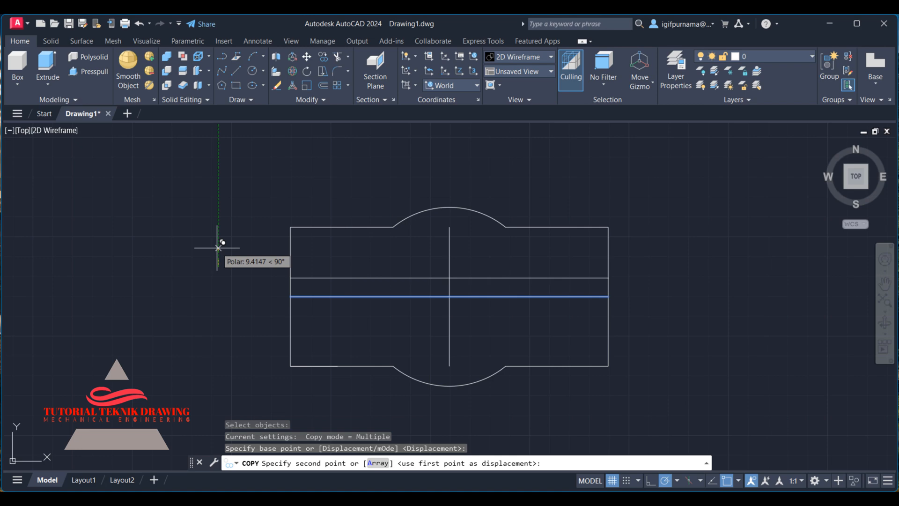
{"action": "type", "text": "20"}
{"action": "key", "text": "Return"}
{"action": "key", "text": "Return"}
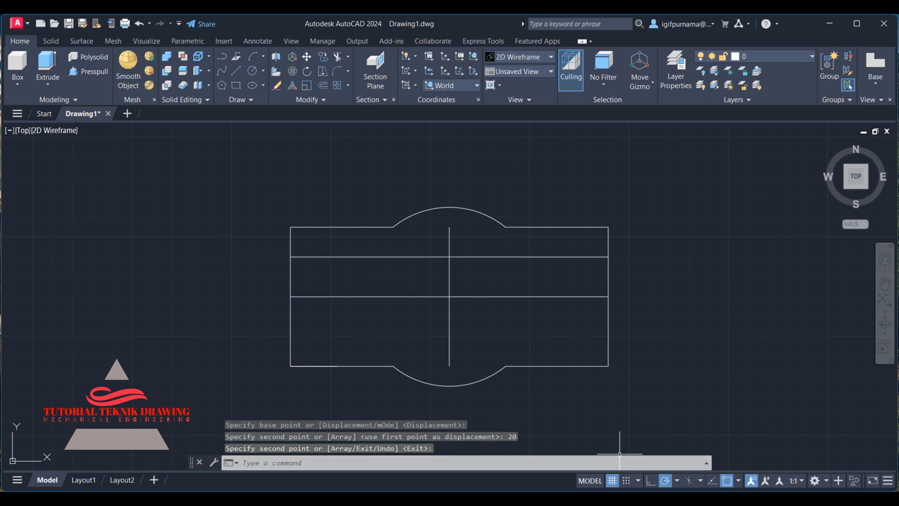
Switch to the Calculator app and compute 120 divided by 2.
{"action": "key", "text": "alt+Tab"}
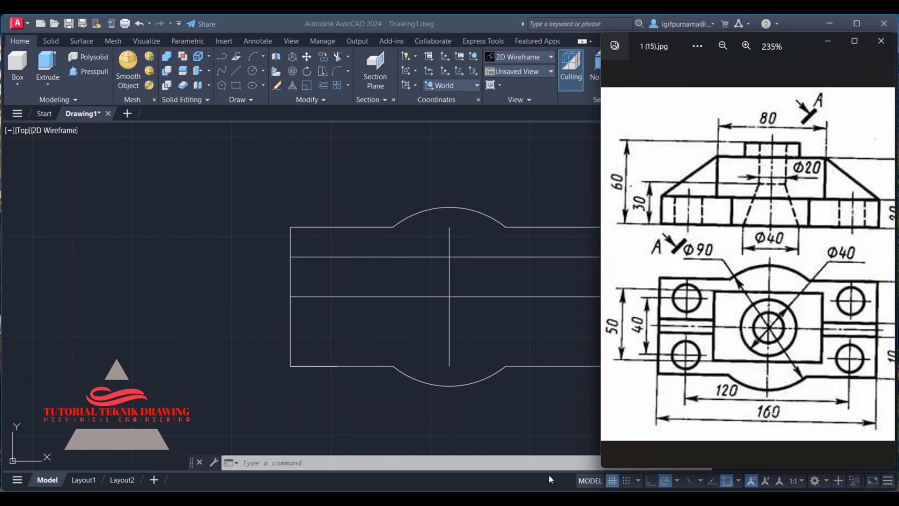
{"action": "key", "text": "super"}
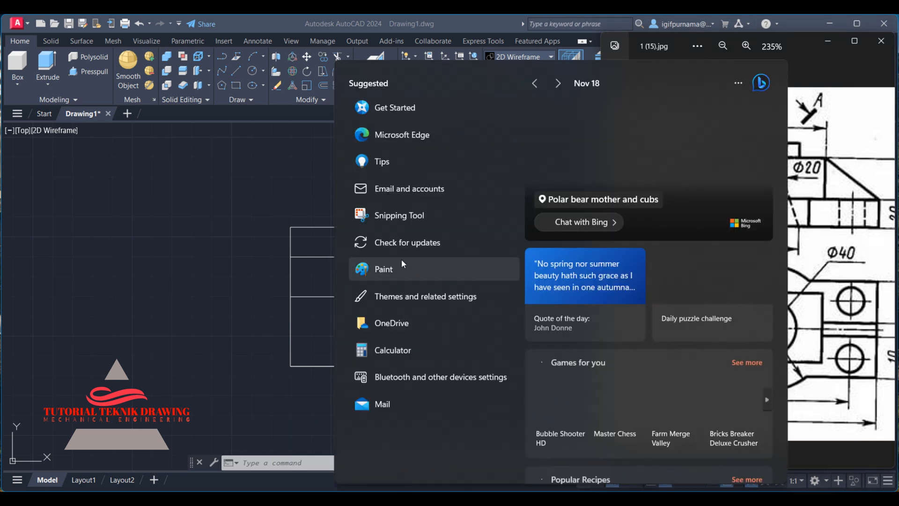
{"action": "left_click", "coordinate": [403, 346]}
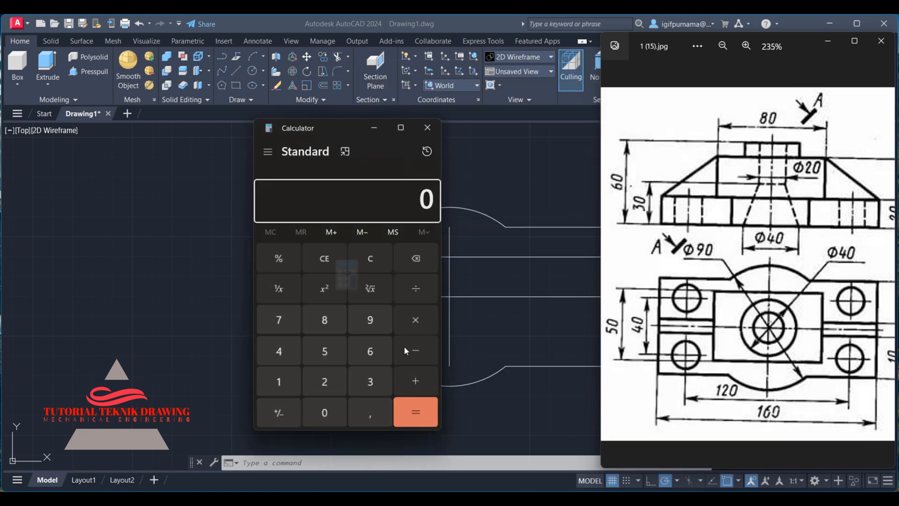
{"action": "left_click", "coordinate": [281, 384]}
{"action": "left_click", "coordinate": [328, 382]}
{"action": "left_click", "coordinate": [327, 409]}
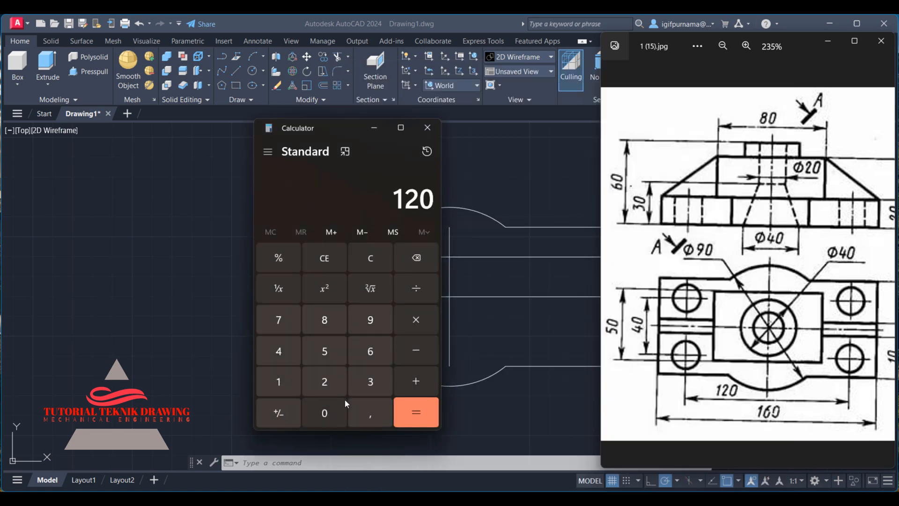
{"action": "left_click", "coordinate": [416, 291]}
{"action": "left_click", "coordinate": [324, 392]}
{"action": "left_click", "coordinate": [424, 411]}
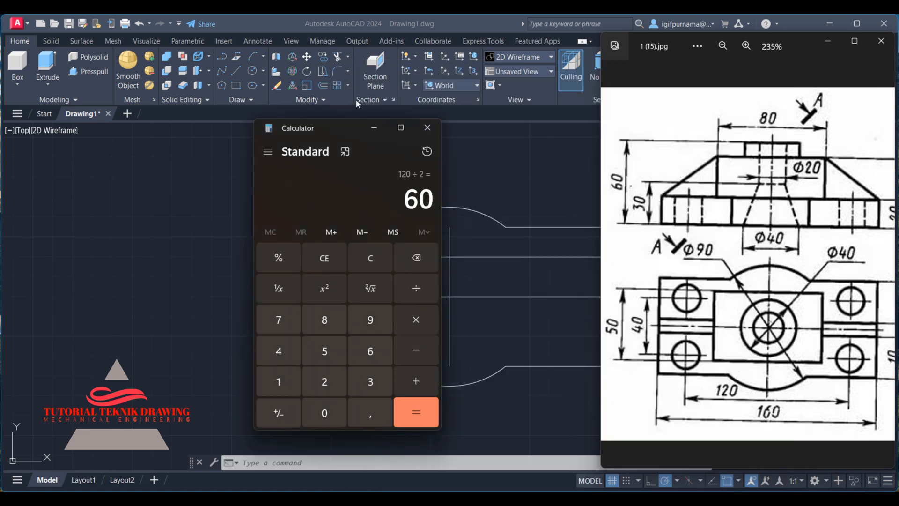
{"action": "left_click", "coordinate": [378, 131]}
Copy the vertical centre line 60 units to the left.
{"action": "left_click", "coordinate": [325, 61]}
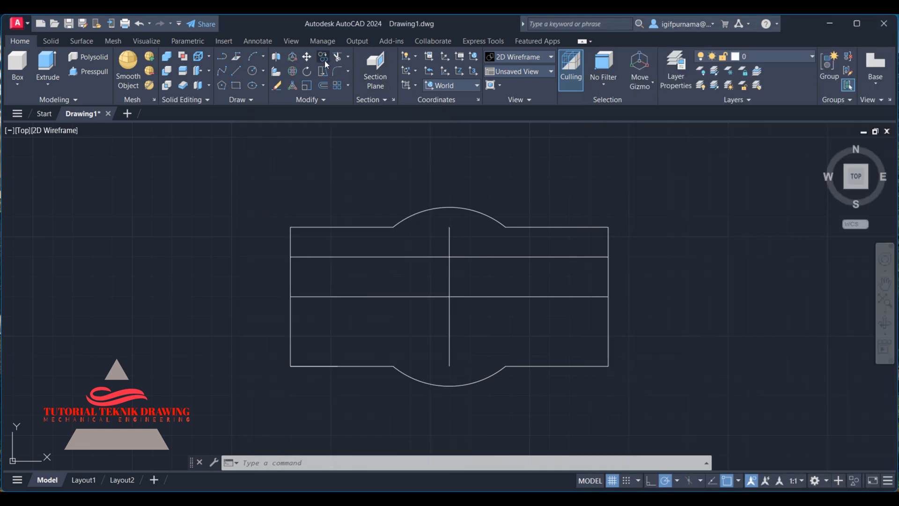
{"action": "left_click", "coordinate": [459, 282]}
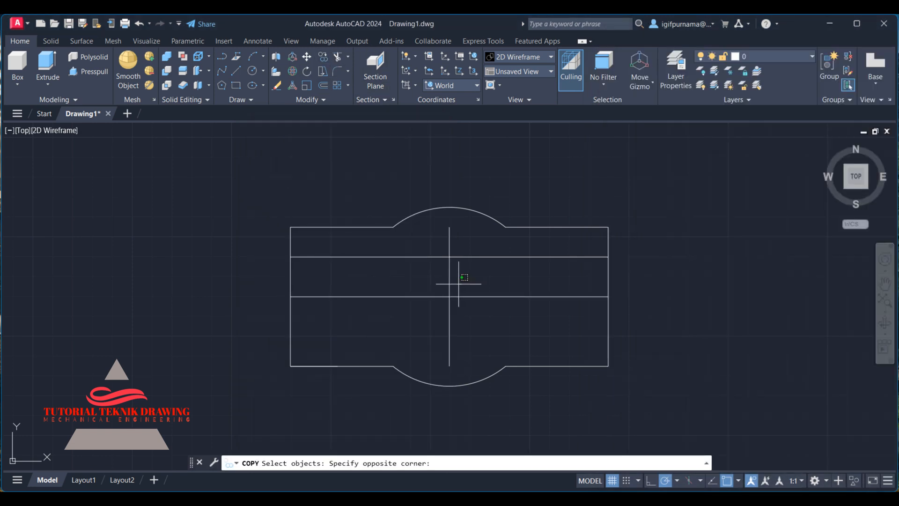
{"action": "left_click", "coordinate": [434, 281]}
{"action": "key", "text": "Return"}
{"action": "left_click", "coordinate": [449, 296]}
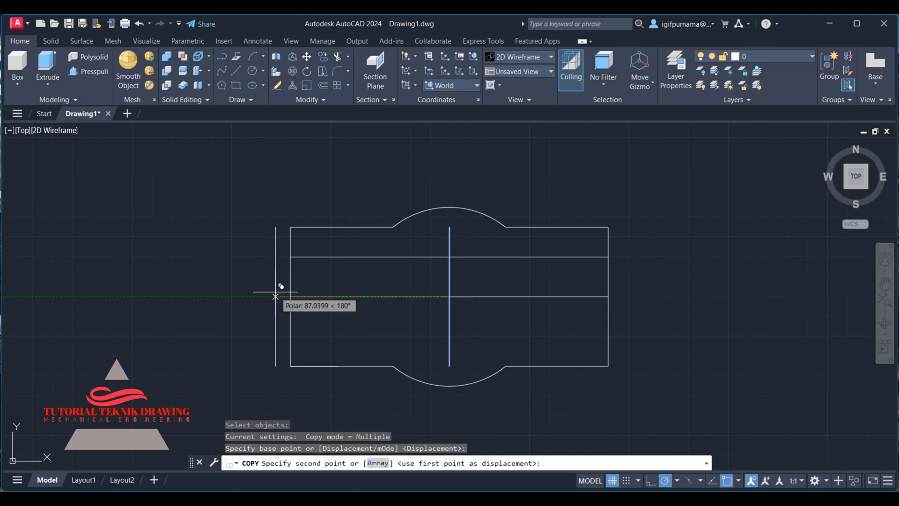
{"action": "type", "text": "60"}
{"action": "key", "text": "Return"}
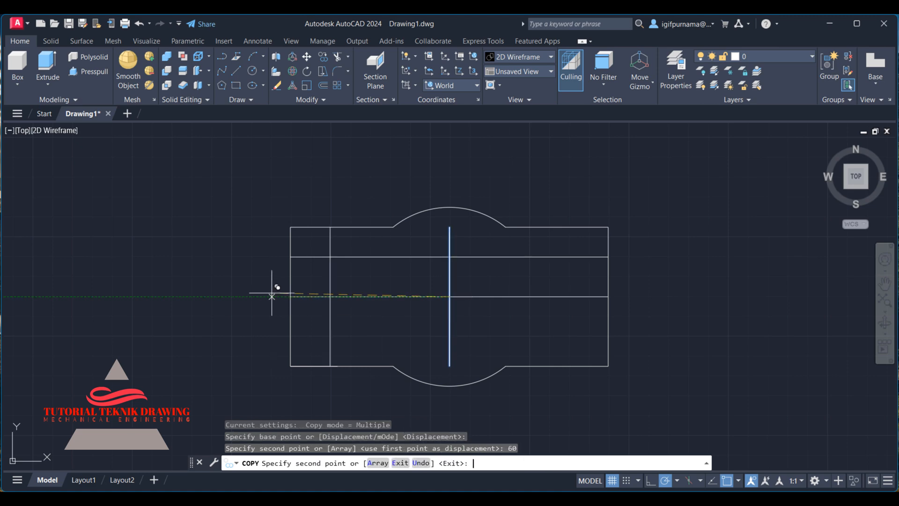
{"action": "key", "text": "Return"}
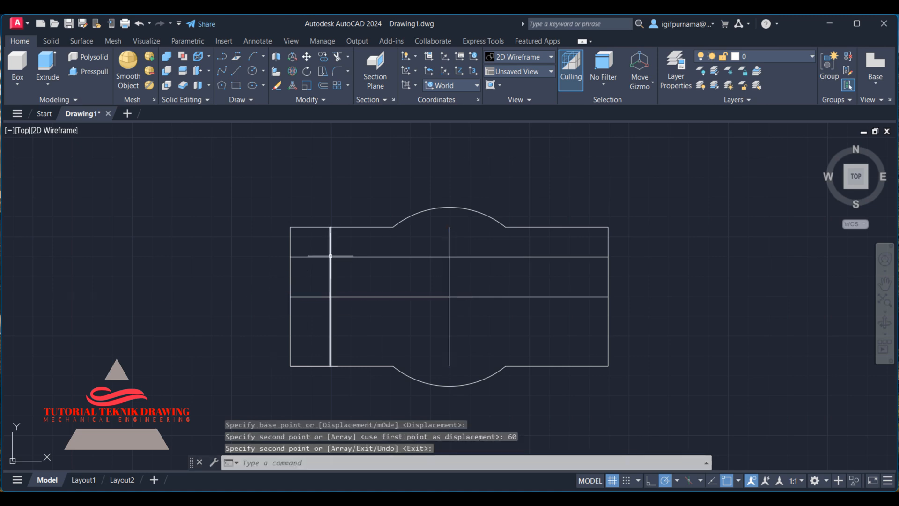
Draw a circle of radius 10 centred at the intersection of the new vertical and horizontal lines.
{"action": "left_click", "coordinate": [539, 498]}
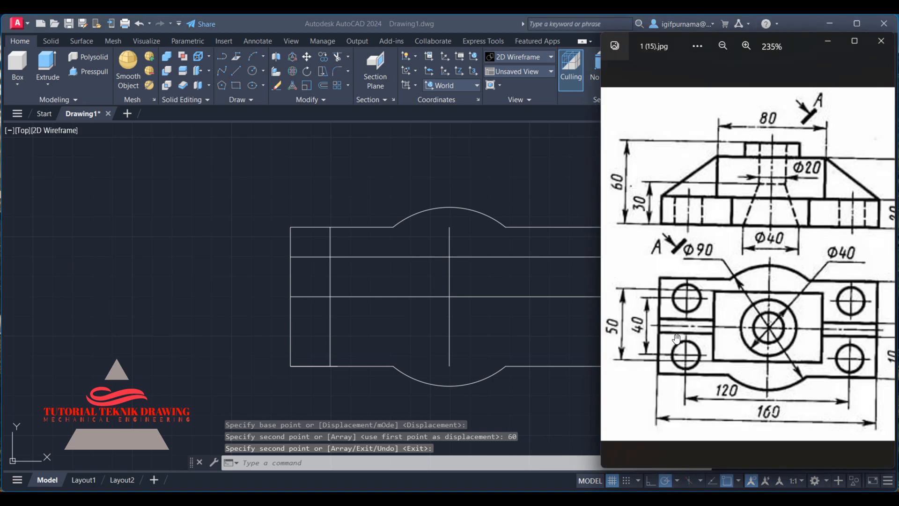
{"action": "left_click", "coordinate": [307, 161]}
{"action": "double_click", "coordinate": [252, 71]}
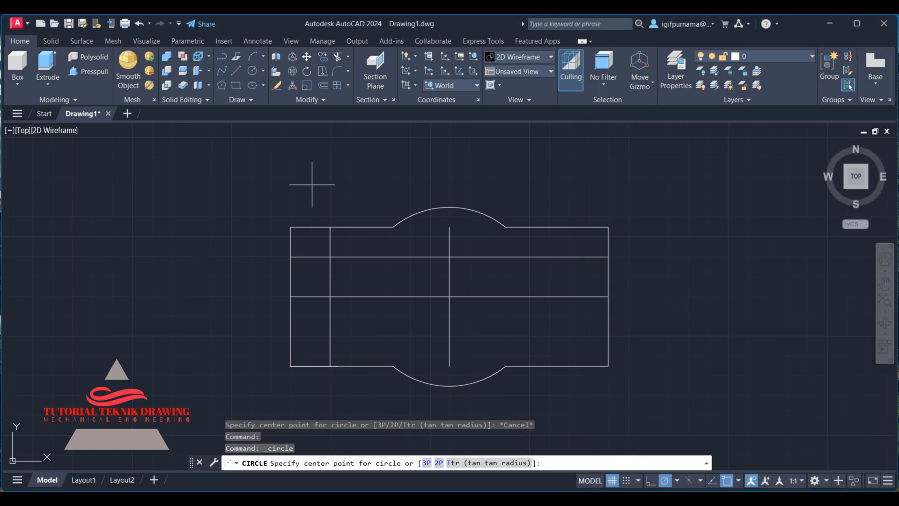
{"action": "left_click", "coordinate": [330, 256]}
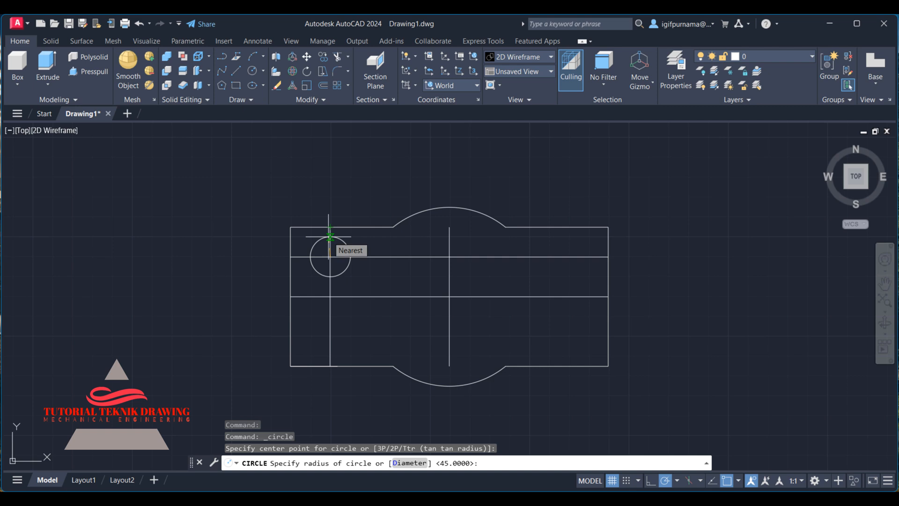
{"action": "type", "text": "0"}
{"action": "key", "text": "Return"}
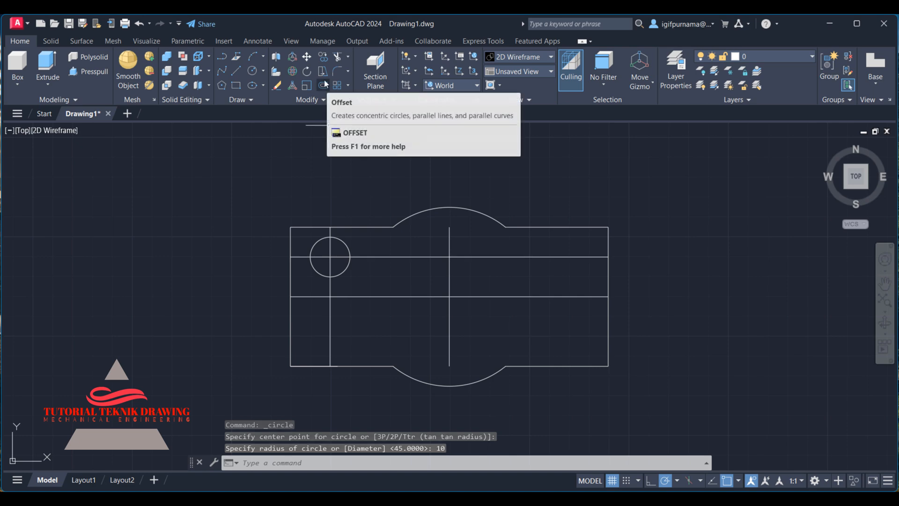
Add a diameter dimension to the small circle, then erase it.
{"action": "left_click", "coordinate": [258, 41]}
{"action": "left_click", "coordinate": [256, 85]}
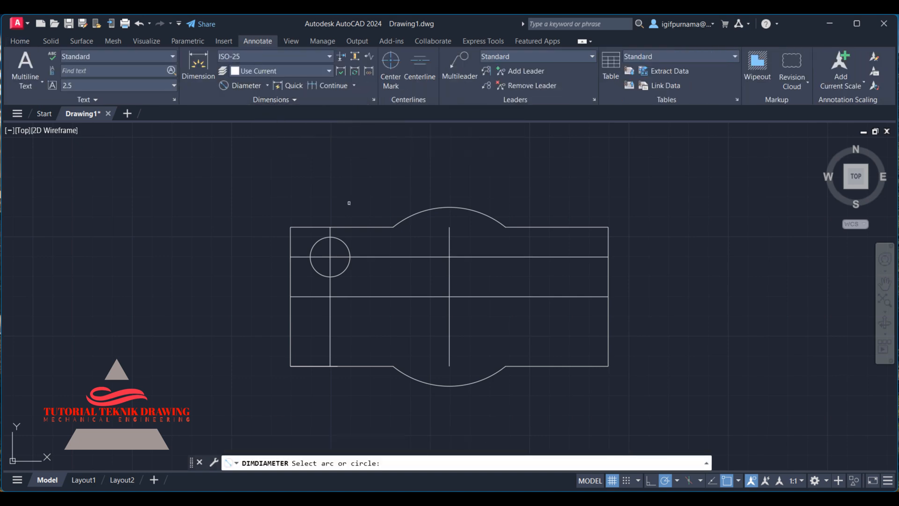
{"action": "left_click", "coordinate": [344, 242]}
{"action": "left_click", "coordinate": [352, 202]}
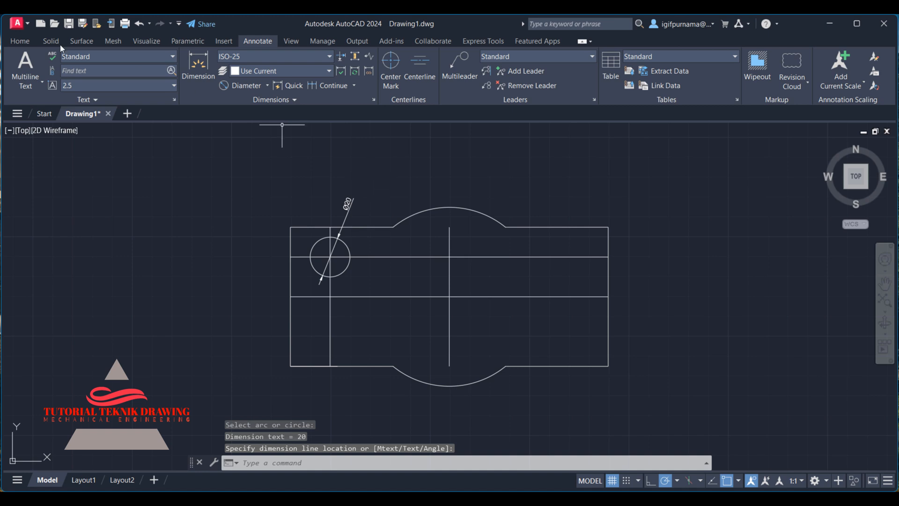
{"action": "left_click", "coordinate": [24, 41]}
{"action": "left_click", "coordinate": [274, 85]}
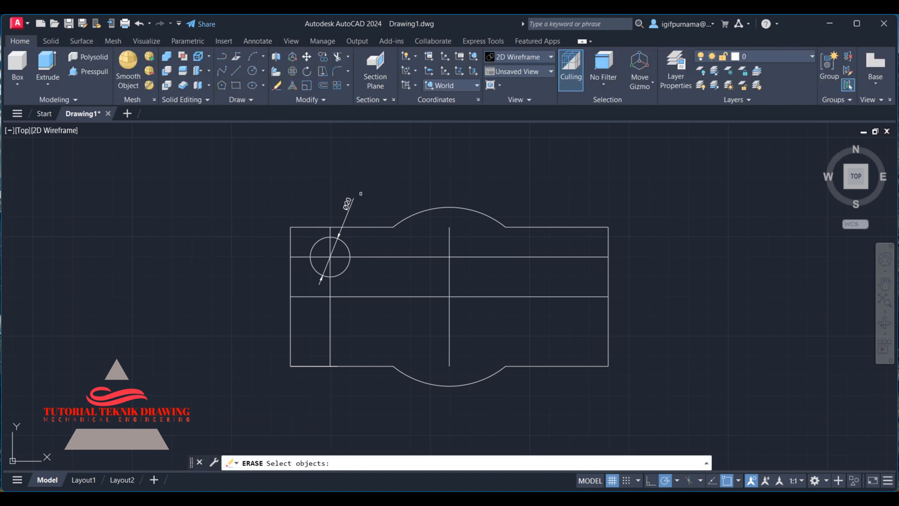
{"action": "left_click", "coordinate": [361, 195]}
{"action": "left_click", "coordinate": [332, 200]}
{"action": "key", "text": "Return"}
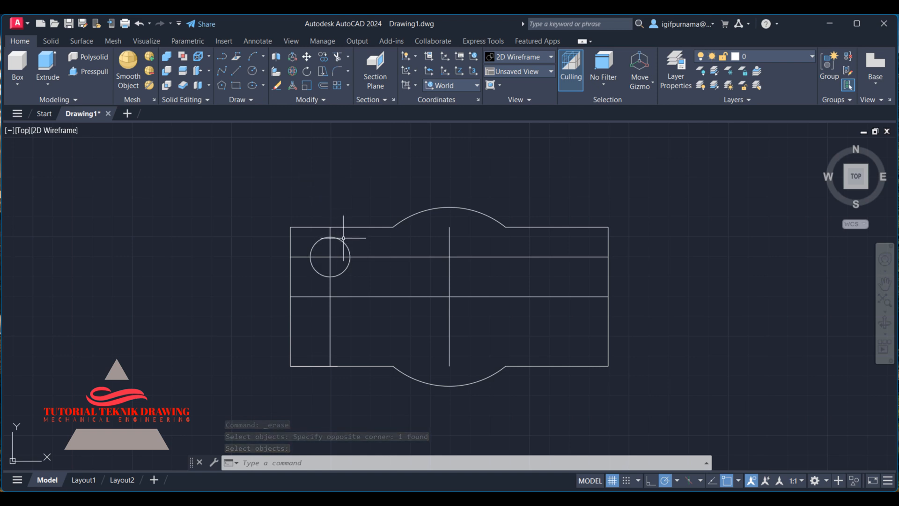
Mirror the bolt-hole circle about the horizontal centre line, keeping the original.
{"action": "left_click", "coordinate": [323, 101]}
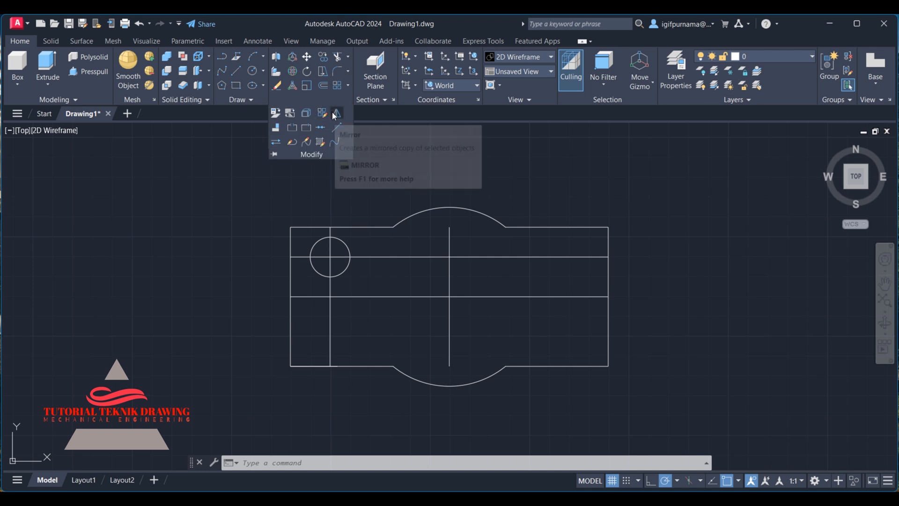
{"action": "left_click", "coordinate": [336, 114]}
{"action": "left_click", "coordinate": [346, 245]}
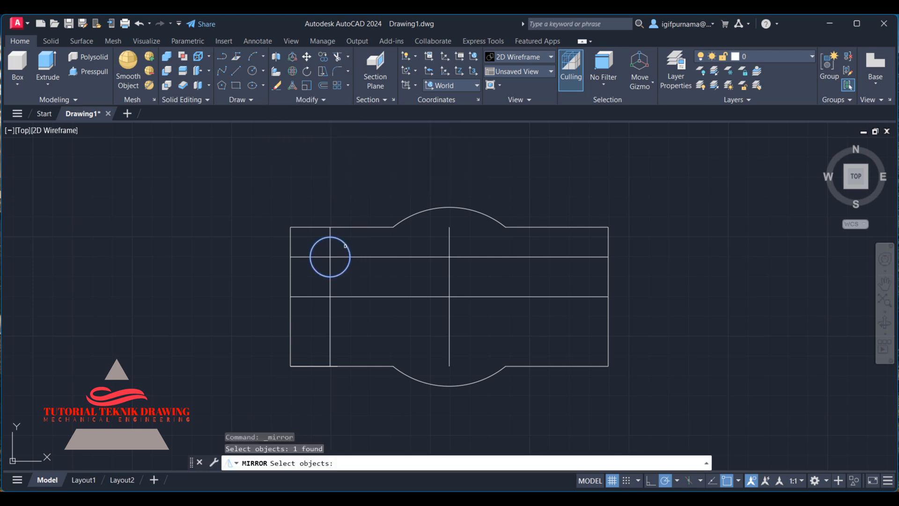
{"action": "key", "text": "Return"}
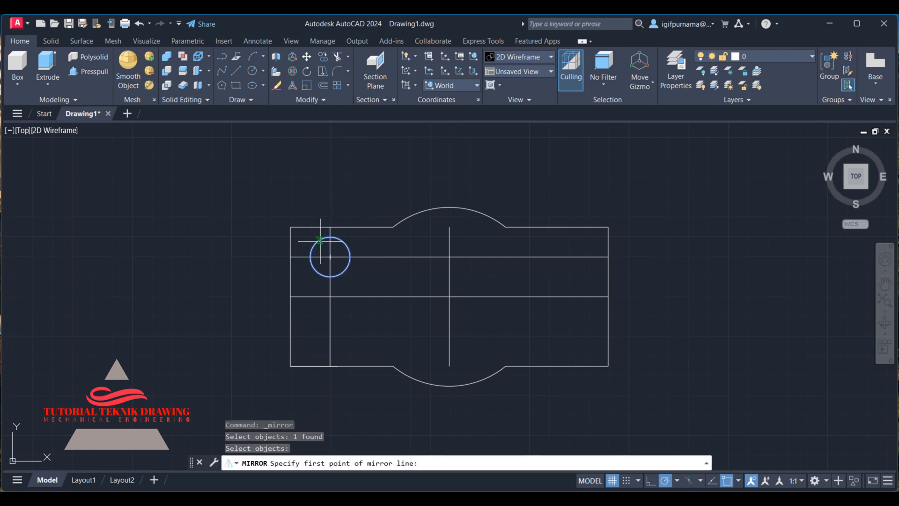
{"action": "left_click", "coordinate": [290, 296]}
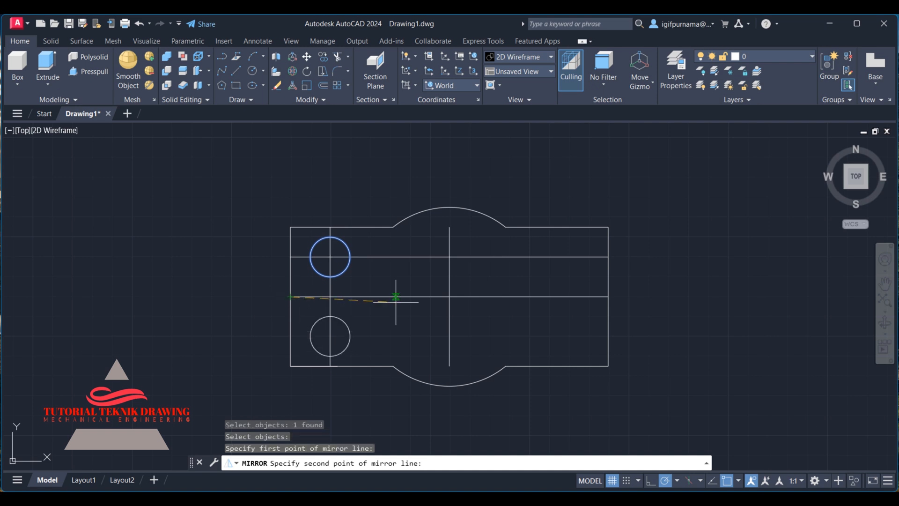
{"action": "left_click", "coordinate": [607, 296]}
{"action": "right_click", "coordinate": [636, 238]}
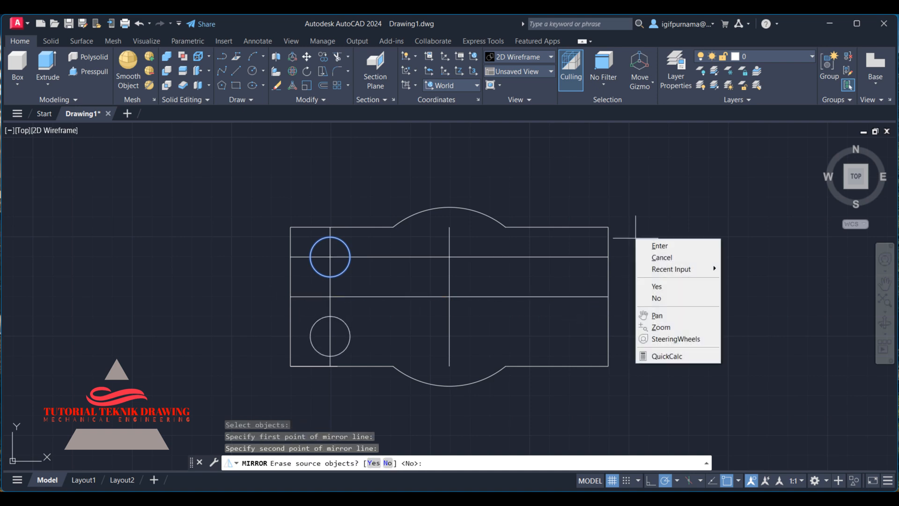
{"action": "left_click", "coordinate": [660, 246]}
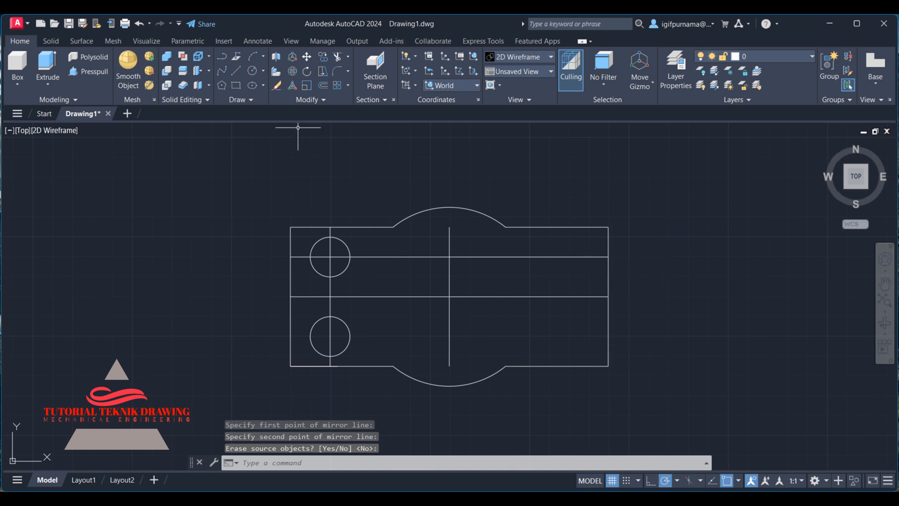
Mirror both left bolt-hole circles about the vertical centre line, keeping the originals.
{"action": "left_click", "coordinate": [319, 100]}
{"action": "left_click", "coordinate": [338, 113]}
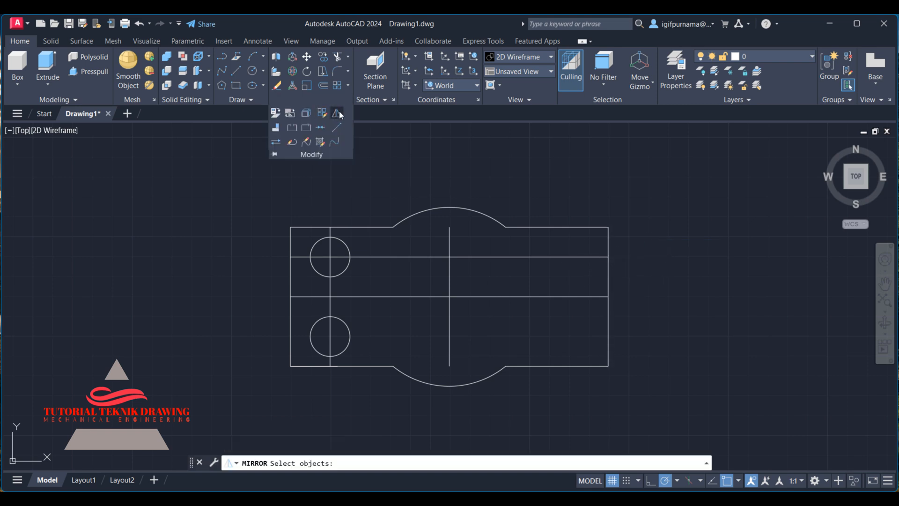
{"action": "left_click", "coordinate": [370, 311]}
{"action": "left_click", "coordinate": [346, 333]}
{"action": "left_click", "coordinate": [346, 267]}
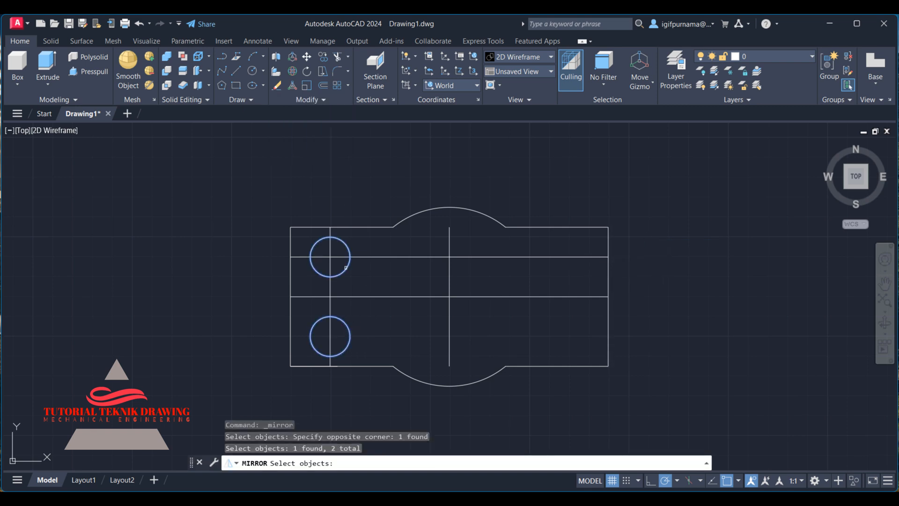
{"action": "key", "text": "Return"}
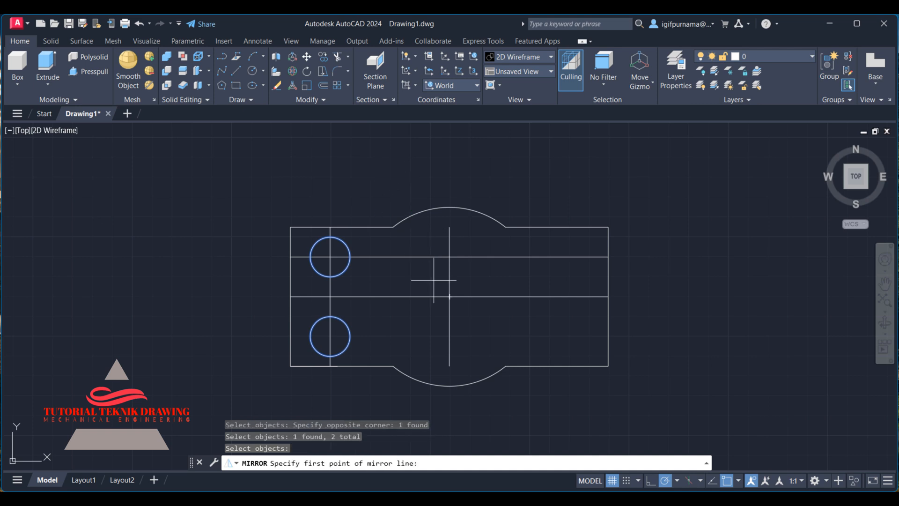
{"action": "left_click", "coordinate": [450, 366]}
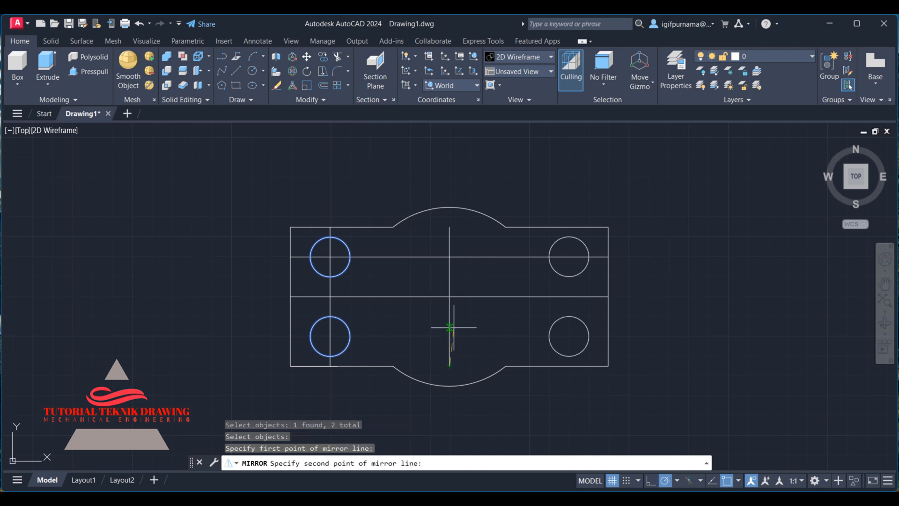
{"action": "left_click", "coordinate": [451, 225]}
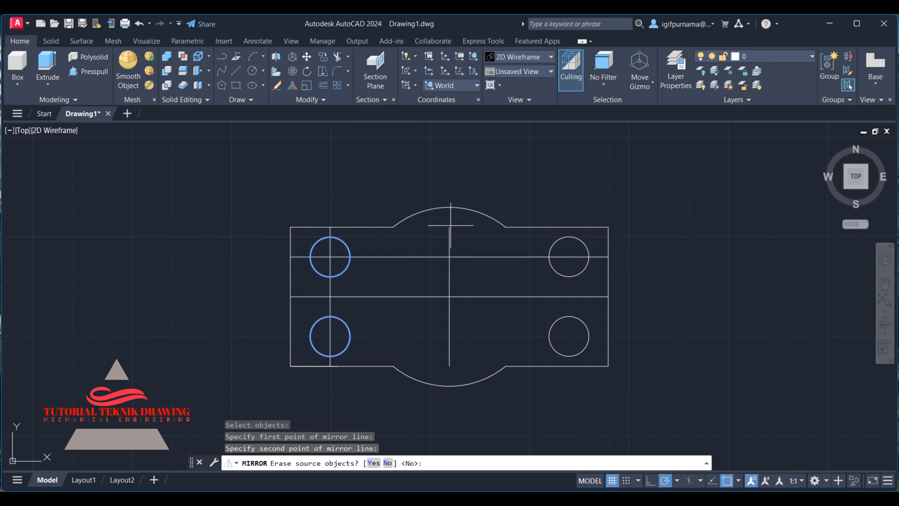
{"action": "right_click", "coordinate": [451, 225]}
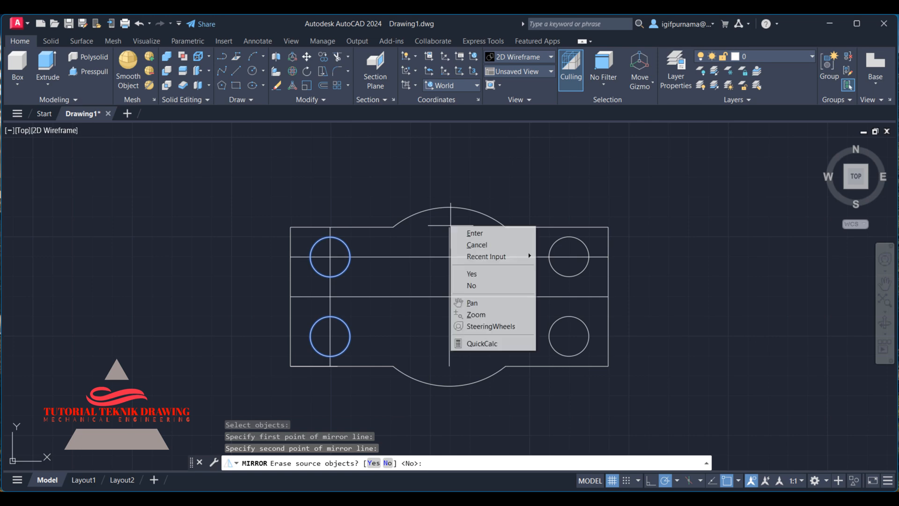
{"action": "left_click", "coordinate": [459, 234]}
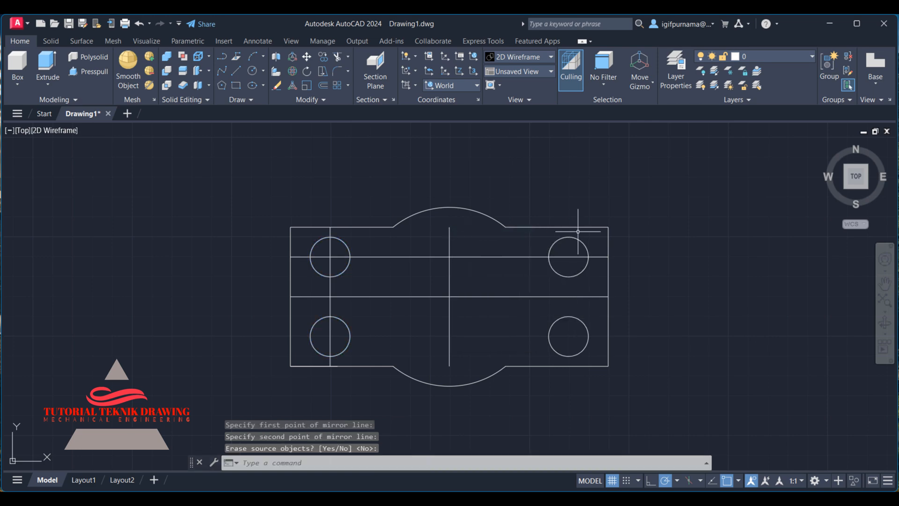
Erase the four construction centre lines, leaving the outline and the four holes.
{"action": "key", "text": "alt+Tab"}
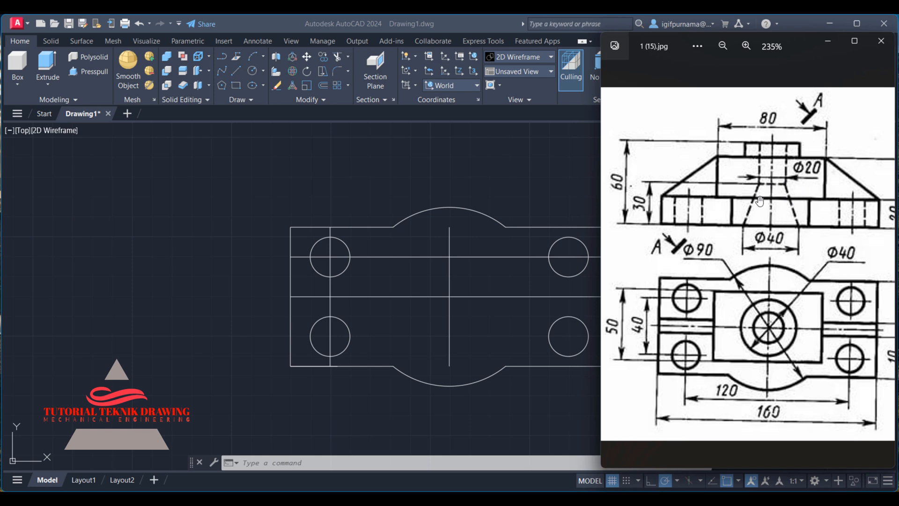
{"action": "left_click", "coordinate": [521, 174]}
{"action": "left_click", "coordinate": [277, 85]}
{"action": "left_click", "coordinate": [482, 323]}
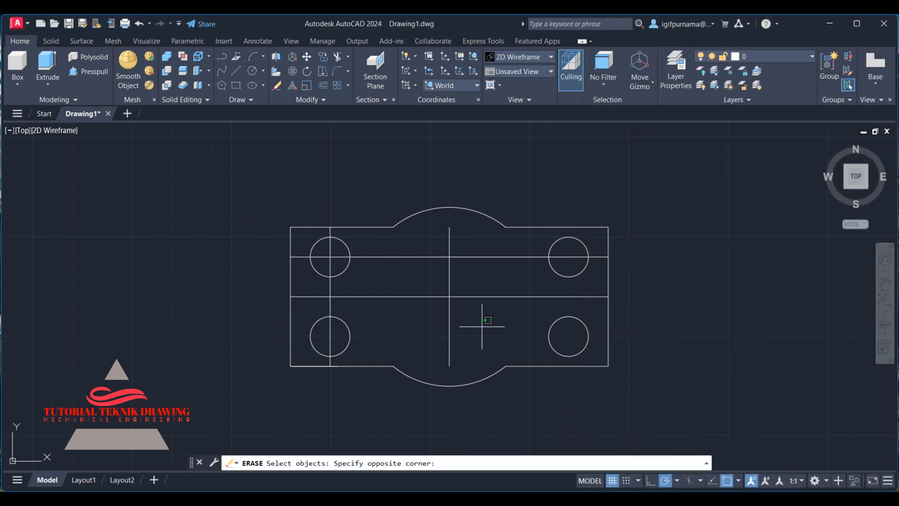
{"action": "left_click", "coordinate": [438, 248]}
{"action": "left_click", "coordinate": [361, 300]}
{"action": "left_click", "coordinate": [324, 298]}
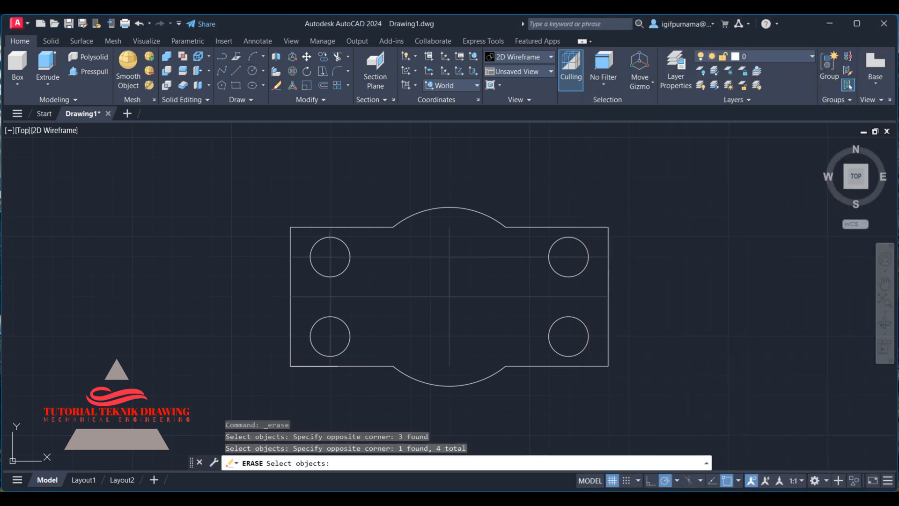
{"action": "key", "text": "Return"}
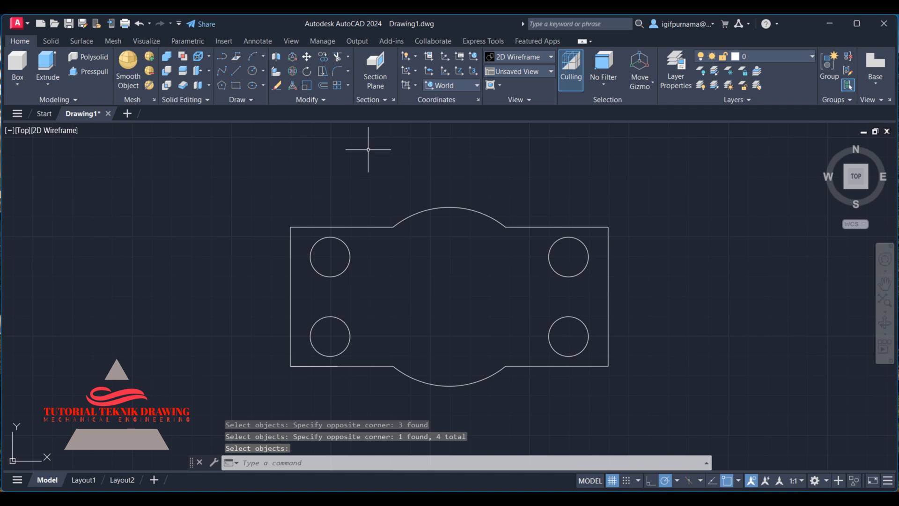
Switch the drawing view to SW Isometric.
{"action": "left_click", "coordinate": [562, 499]}
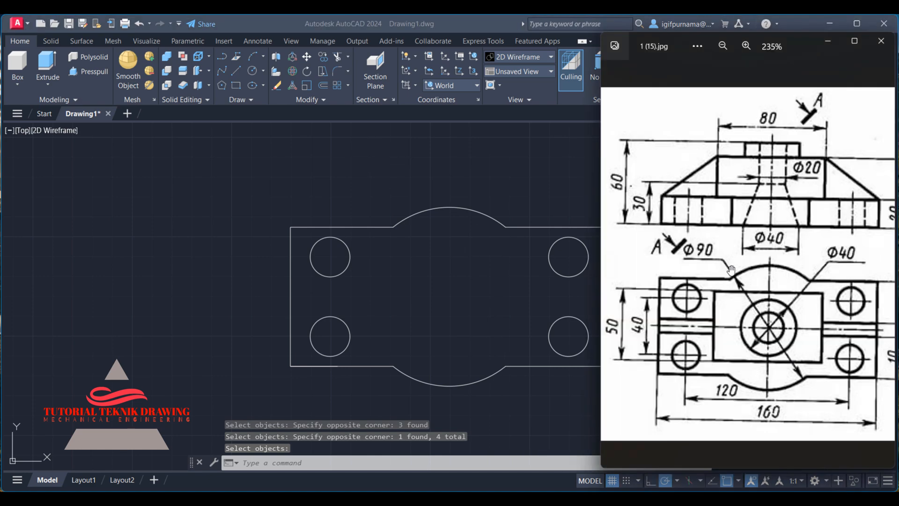
{"action": "left_click", "coordinate": [572, 311]}
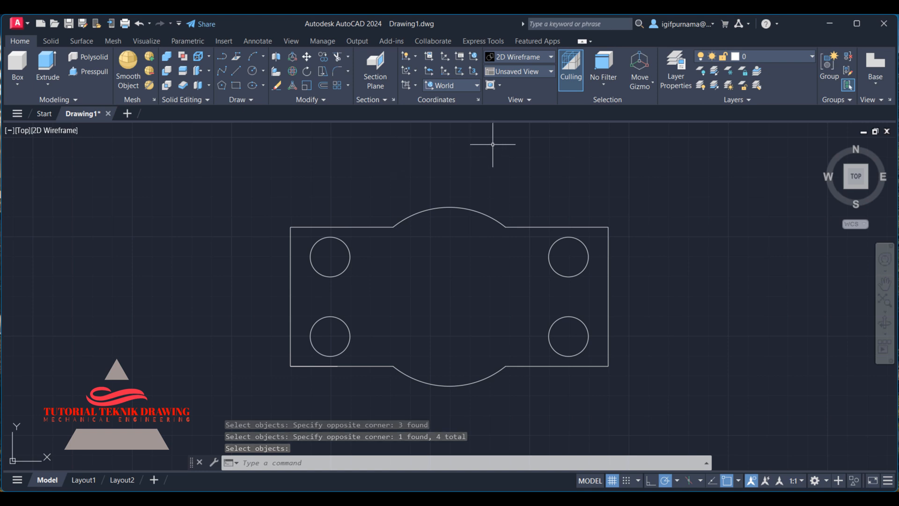
{"action": "left_click", "coordinate": [513, 72]}
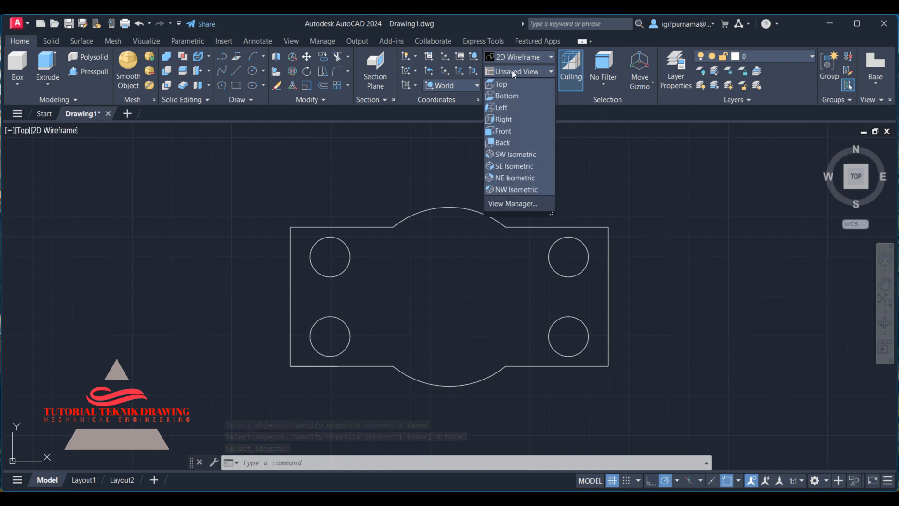
{"action": "left_click", "coordinate": [525, 157]}
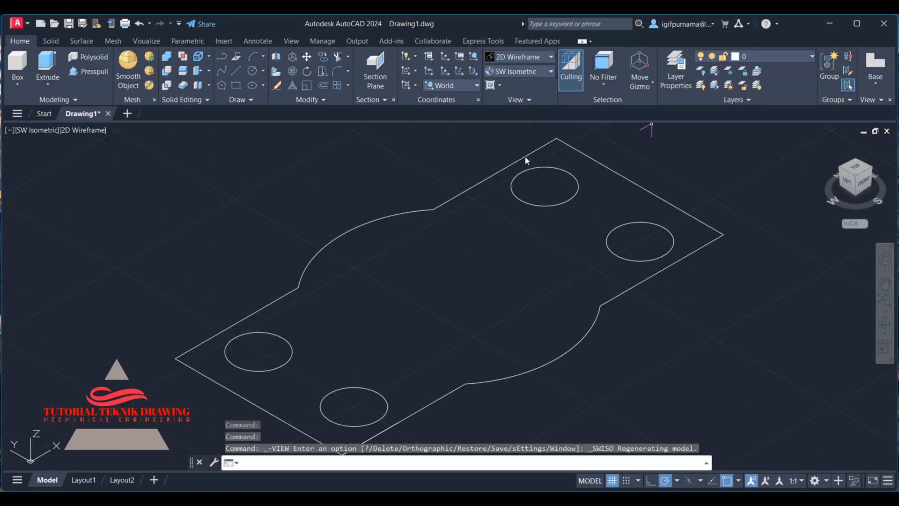
Presspull the outline region with its holes to a height of 20 to form the base plate.
{"action": "left_click", "coordinate": [91, 71]}
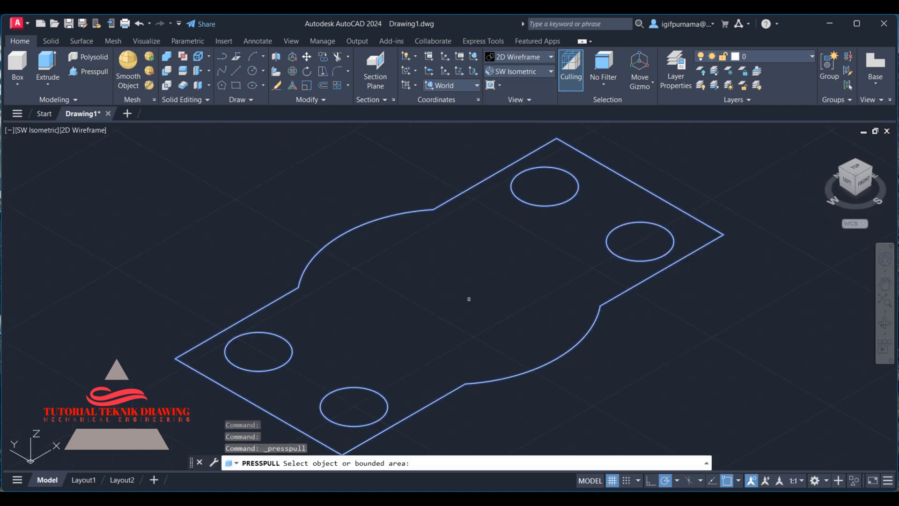
{"action": "left_click", "coordinate": [472, 235]}
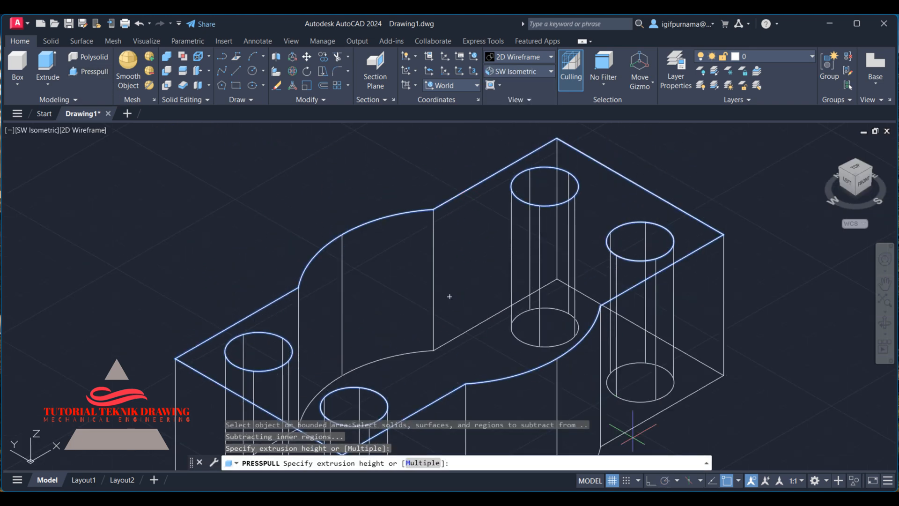
{"action": "key", "text": "alt+Tab"}
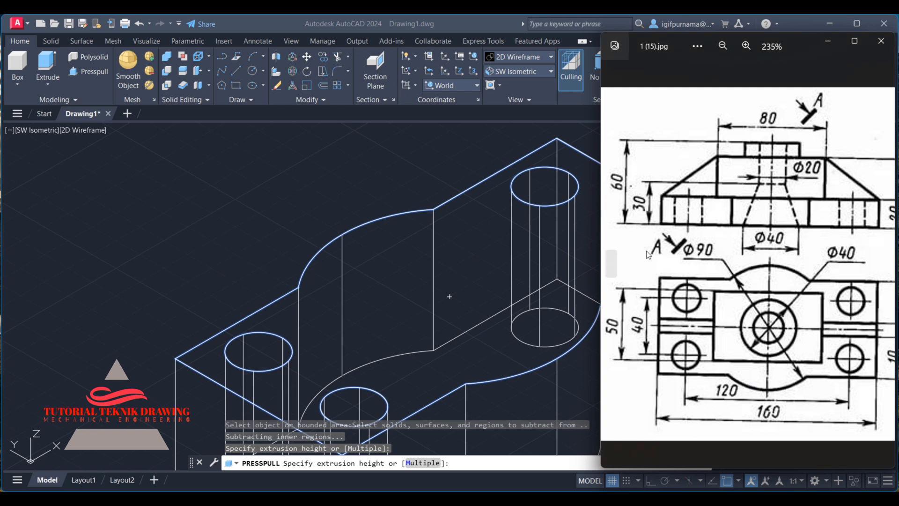
{"action": "left_click_drag", "start_coordinate": [759, 217], "coordinate": [690, 216]}
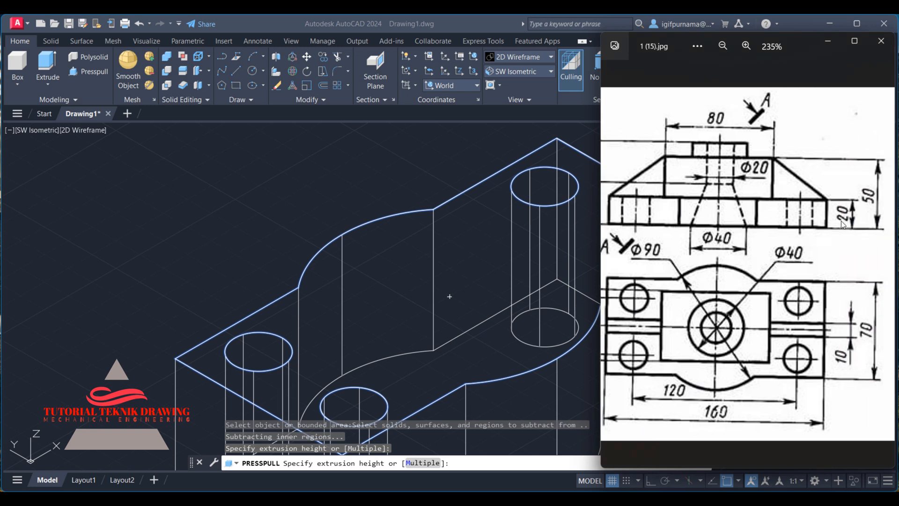
{"action": "left_click", "coordinate": [829, 44]}
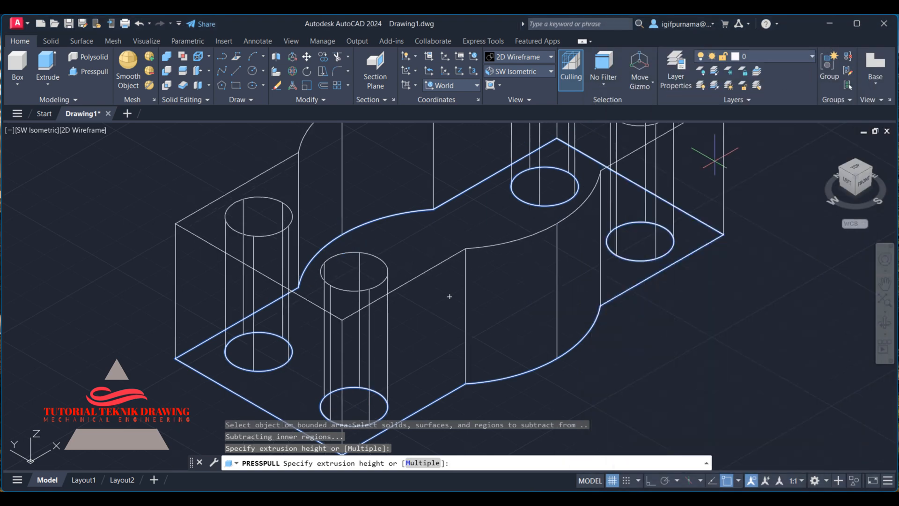
{"action": "type", "text": "2"}
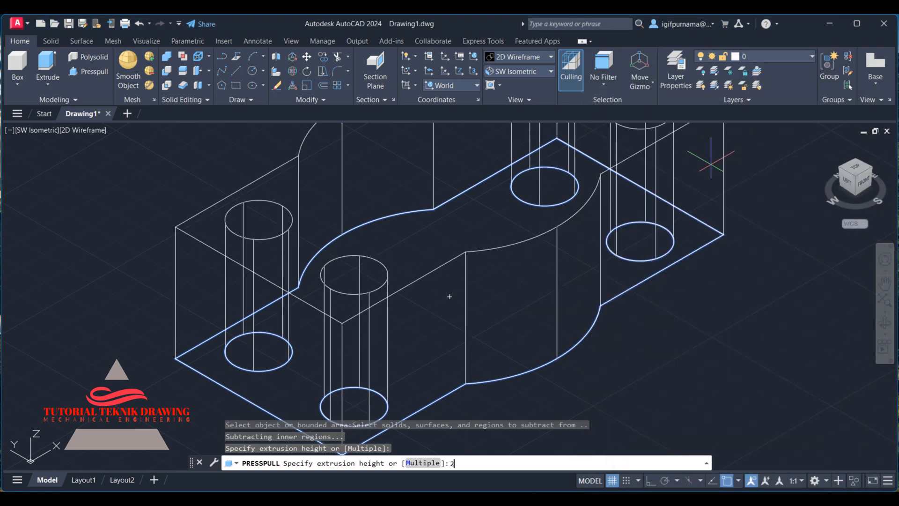
{"action": "type", "text": "0"}
{"action": "key", "text": "Return"}
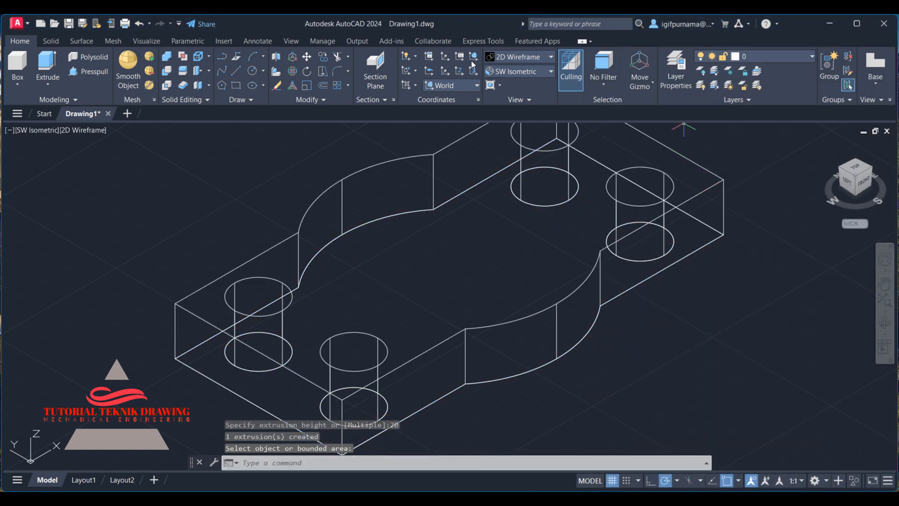
Set the visual style to Shaded.
{"action": "left_click", "coordinate": [500, 56]}
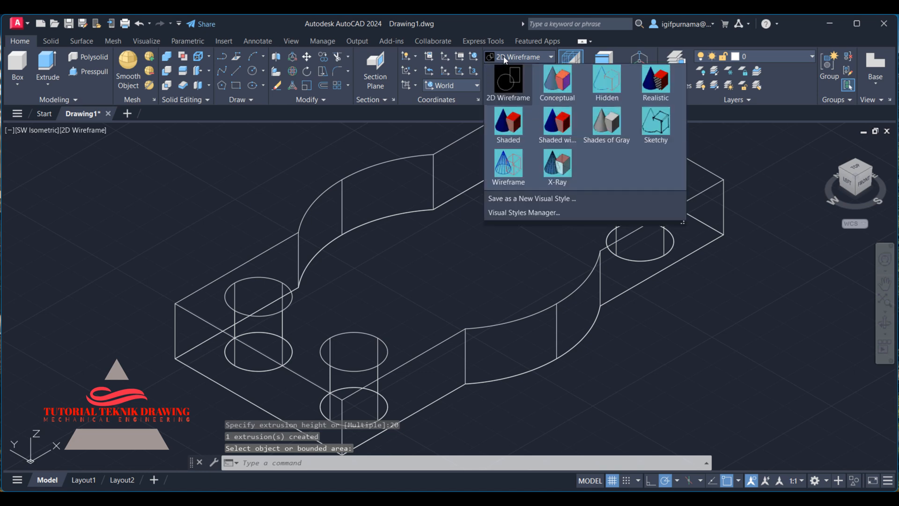
{"action": "left_click", "coordinate": [512, 108]}
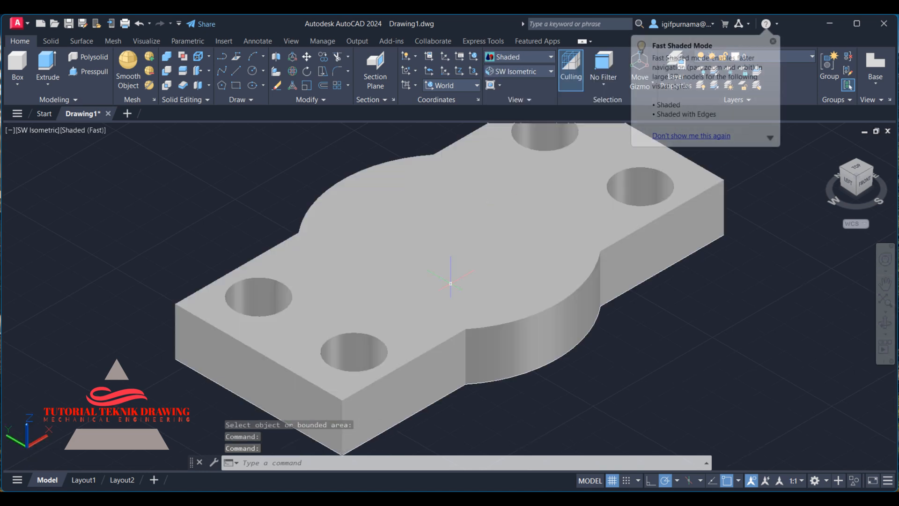
{"action": "left_click", "coordinate": [825, 145]}
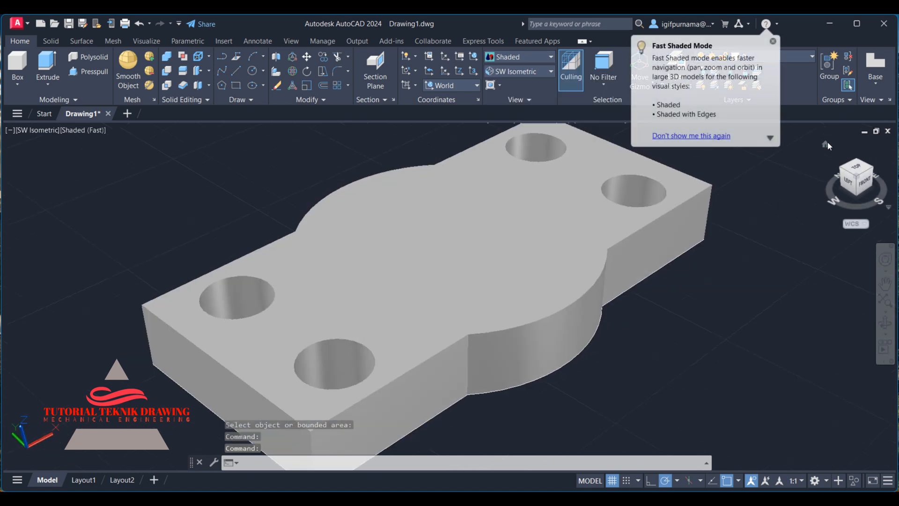
Examine the front and top views of the reference drawing.
{"action": "key", "text": "alt+Tab"}
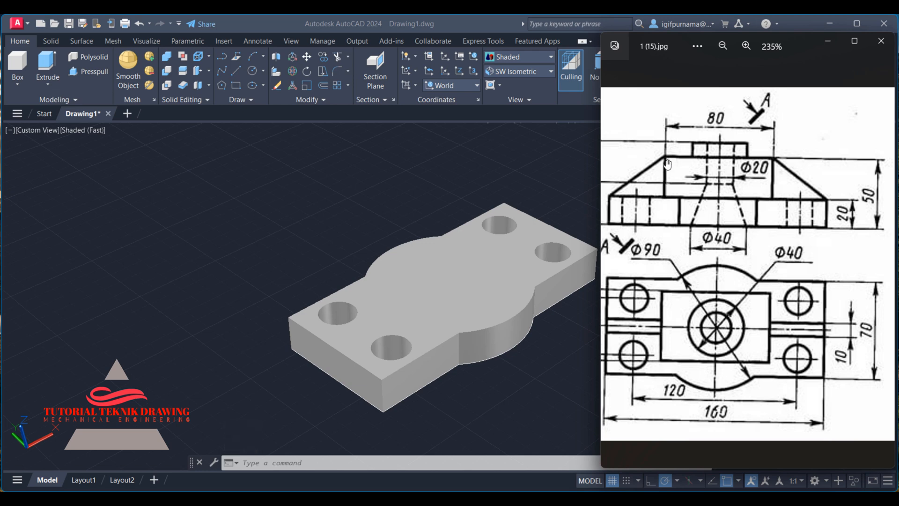
{"action": "left_click_drag", "start_coordinate": [706, 300], "coordinate": [713, 220]}
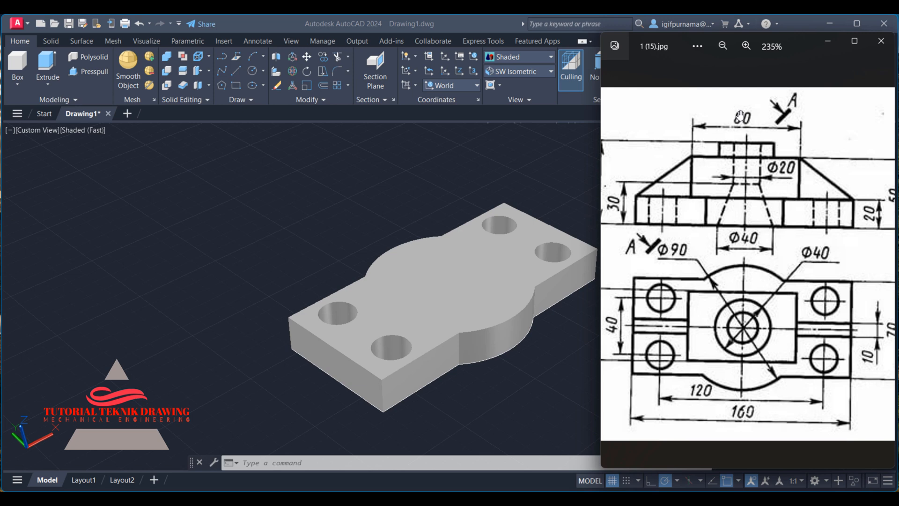
{"action": "left_click_drag", "start_coordinate": [740, 116], "coordinate": [714, 196]}
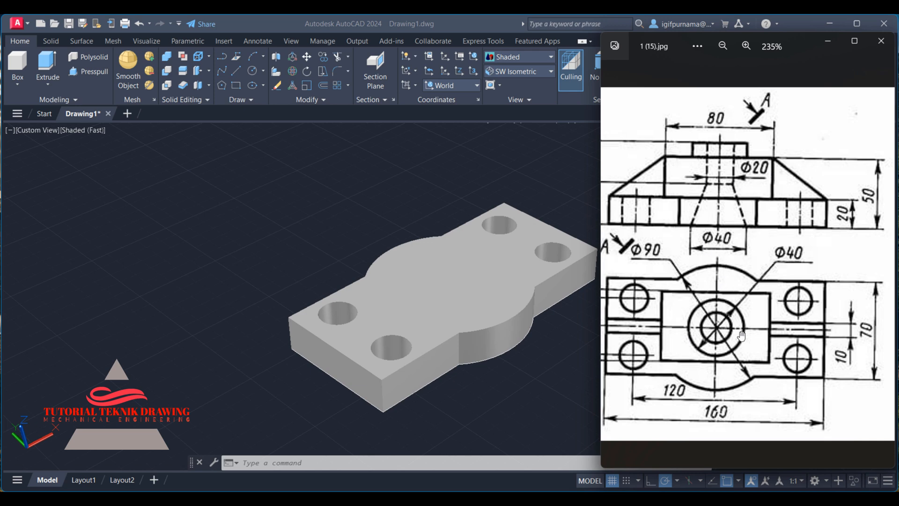
{"action": "left_click", "coordinate": [301, 212]}
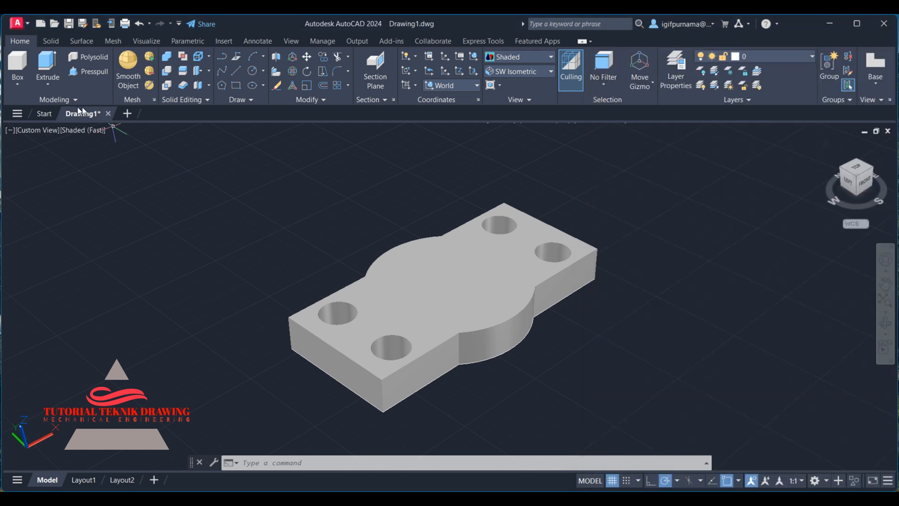
Start a line beside the plate and draw its first segment 80 long as the edge of a rectangle.
{"action": "left_click", "coordinate": [20, 87]}
{"action": "left_click", "coordinate": [236, 70]}
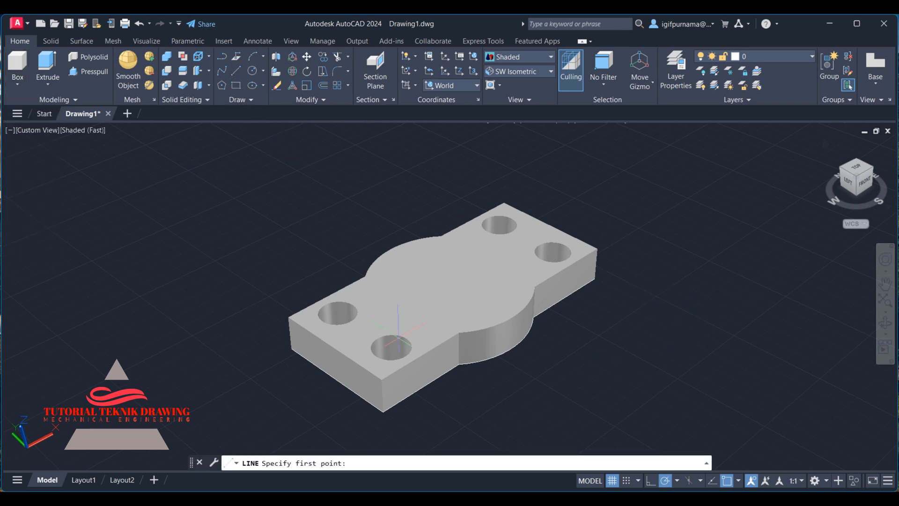
{"action": "left_click", "coordinate": [236, 70]}
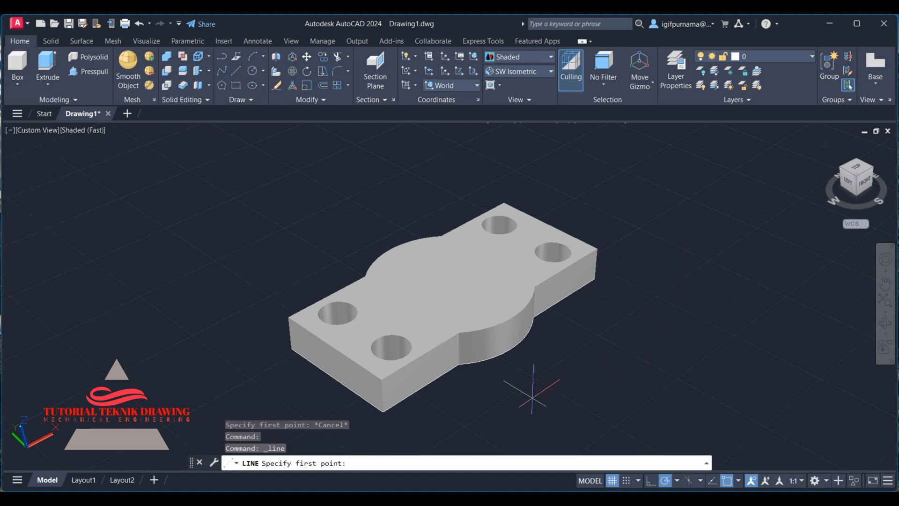
{"action": "left_click", "coordinate": [526, 396]}
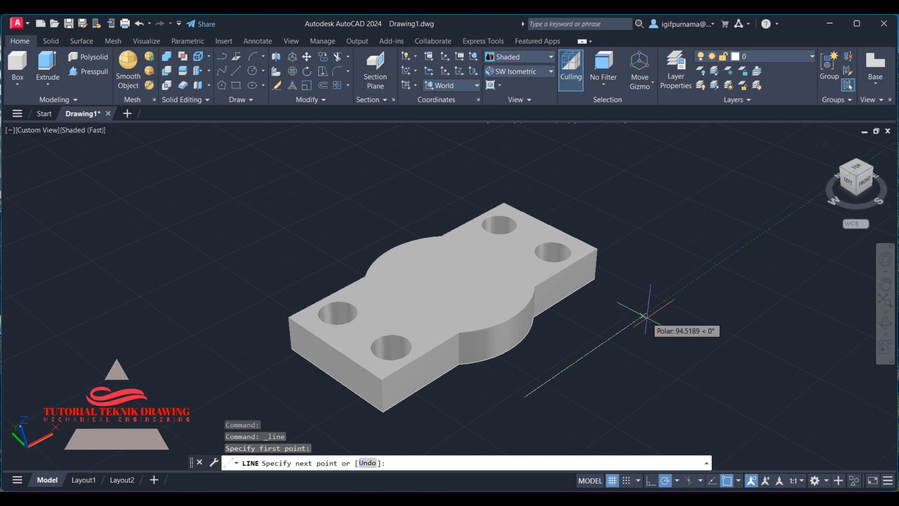
{"action": "type", "text": "80"}
{"action": "key", "text": "Return"}
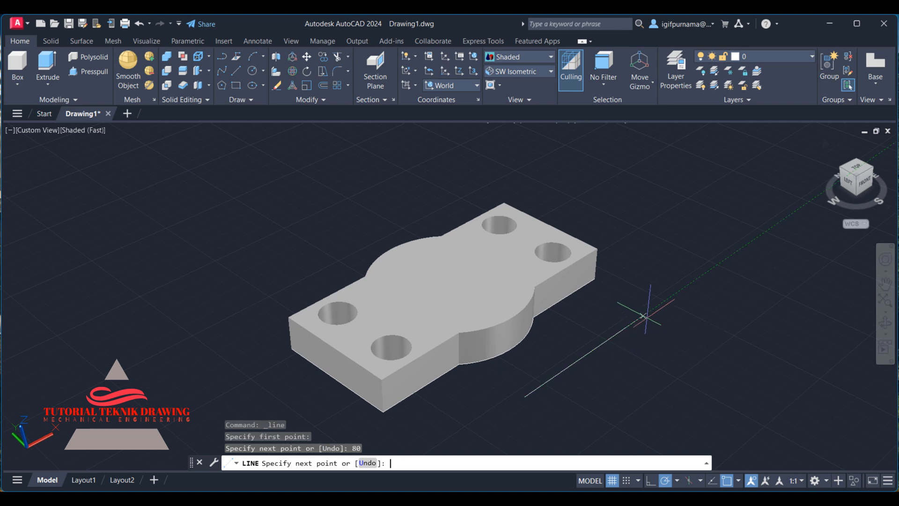
Consult the reference drawing, draw a 40-long second segment, and undo it.
{"action": "key", "text": "alt+Tab"}
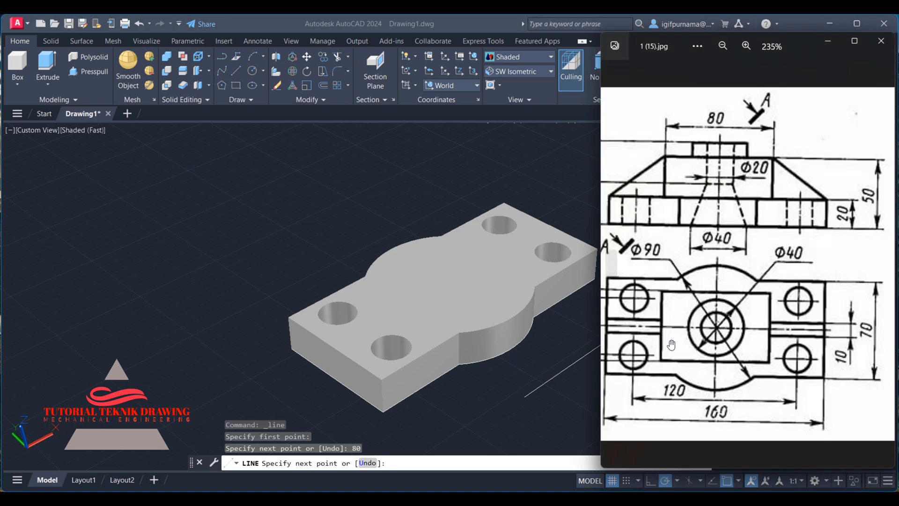
{"action": "left_click_drag", "start_coordinate": [723, 329], "coordinate": [774, 331]}
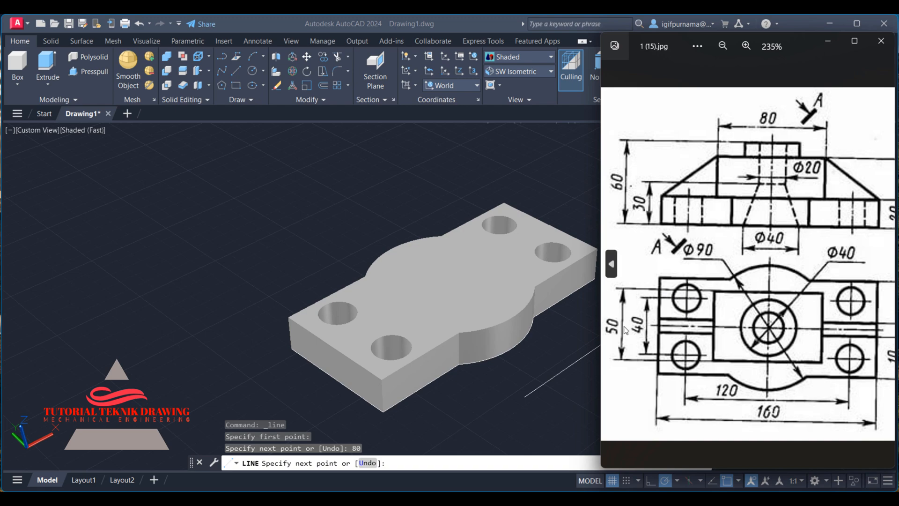
{"action": "left_click", "coordinate": [828, 41]}
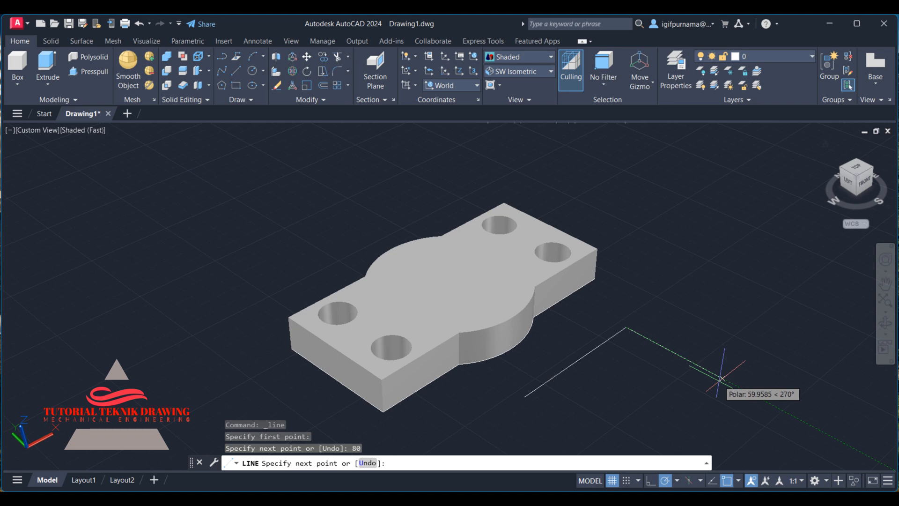
{"action": "key", "text": "Return"}
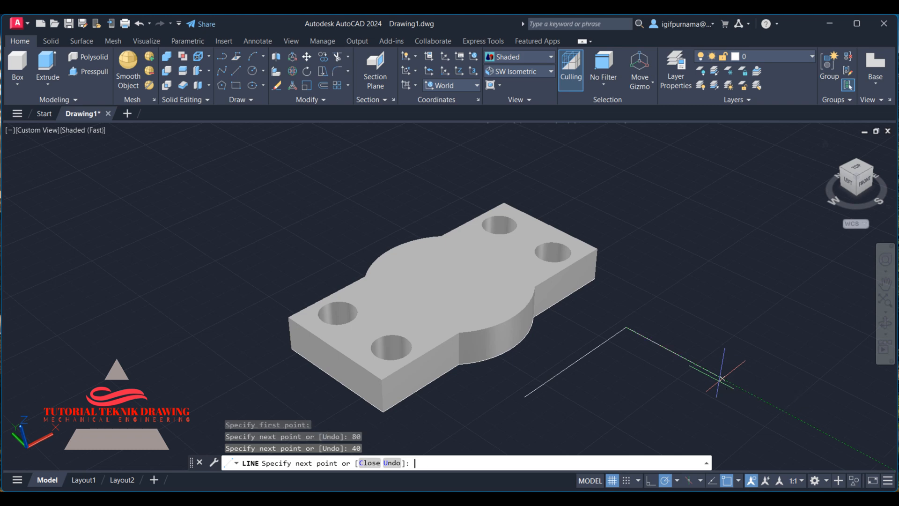
{"action": "key", "text": "alt+Tab"}
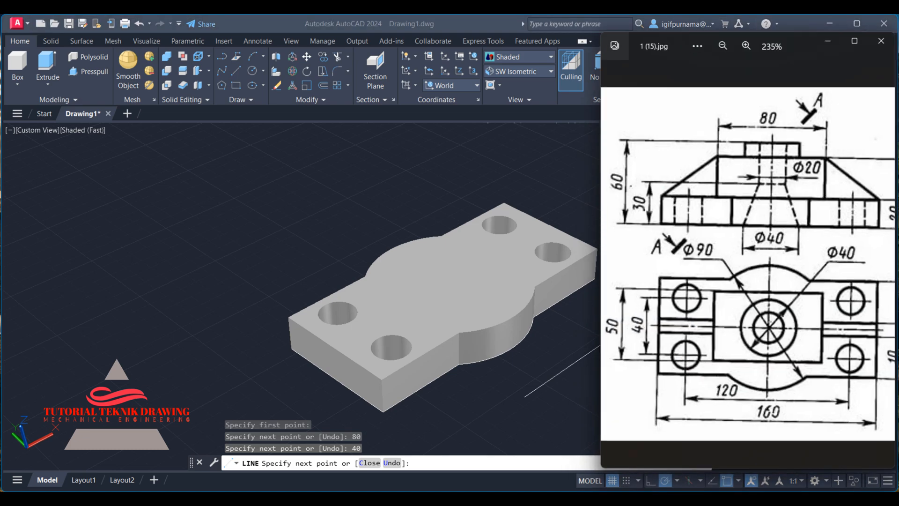
{"action": "key", "text": "alt+Tab"}
{"action": "key", "text": "ctrl+z"}
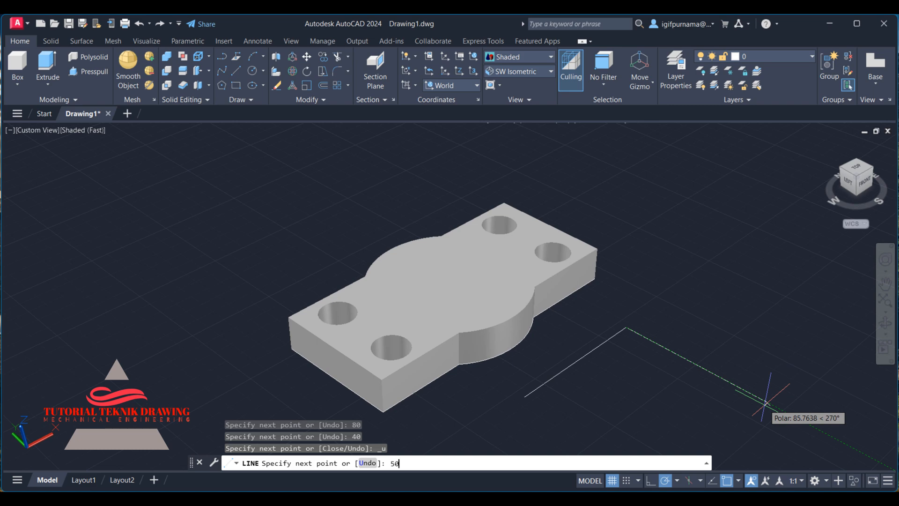
Complete the rectangle with a 50-long segment, an 80-long segment and a closing line back to the start point.
{"action": "type", "text": "50"}
{"action": "key", "text": "Return"}
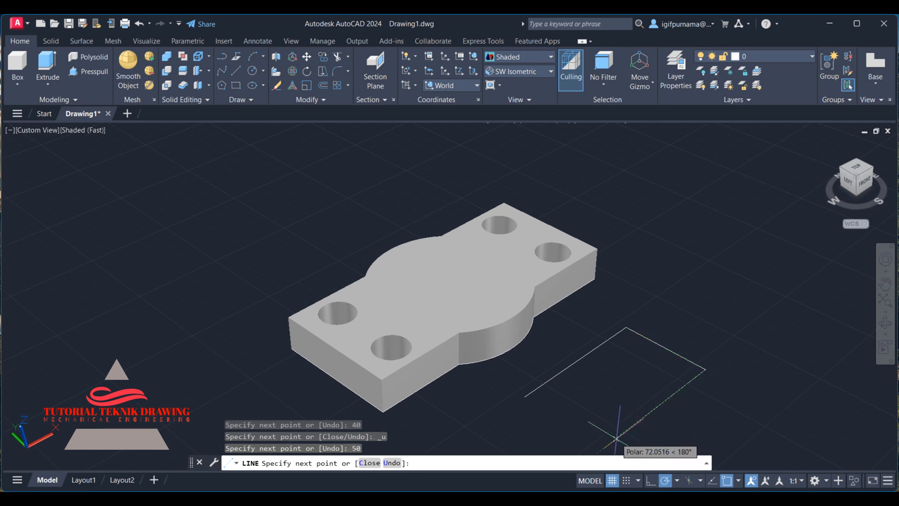
{"action": "key", "text": "Return"}
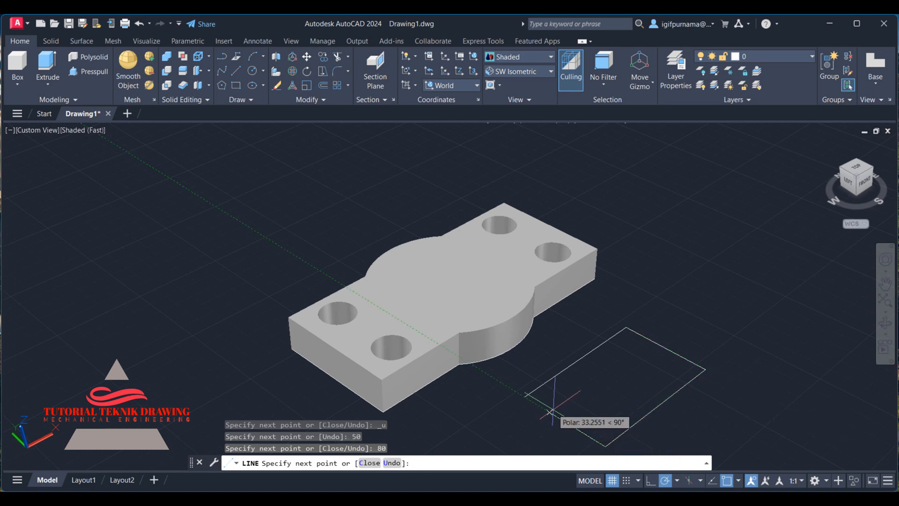
{"action": "left_click", "coordinate": [525, 398]}
{"action": "right_click", "coordinate": [525, 397]}
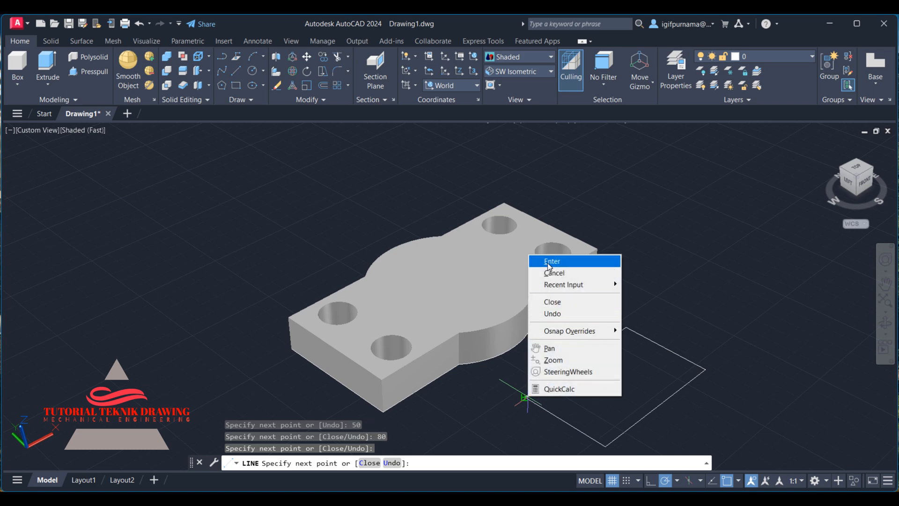
{"action": "left_click", "coordinate": [543, 259]}
Presspull the 80 × 50 rectangle to a height of 30 to form a block.
{"action": "left_click", "coordinate": [88, 72]}
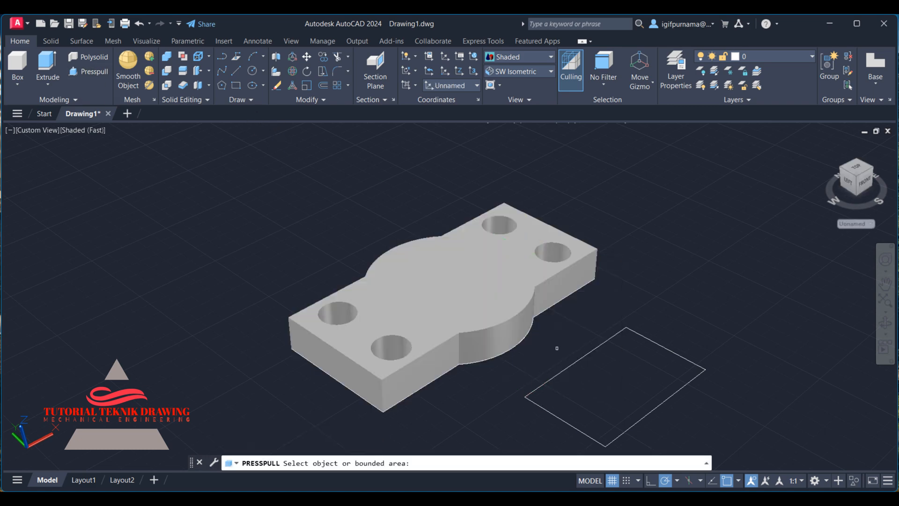
{"action": "left_click", "coordinate": [613, 386]}
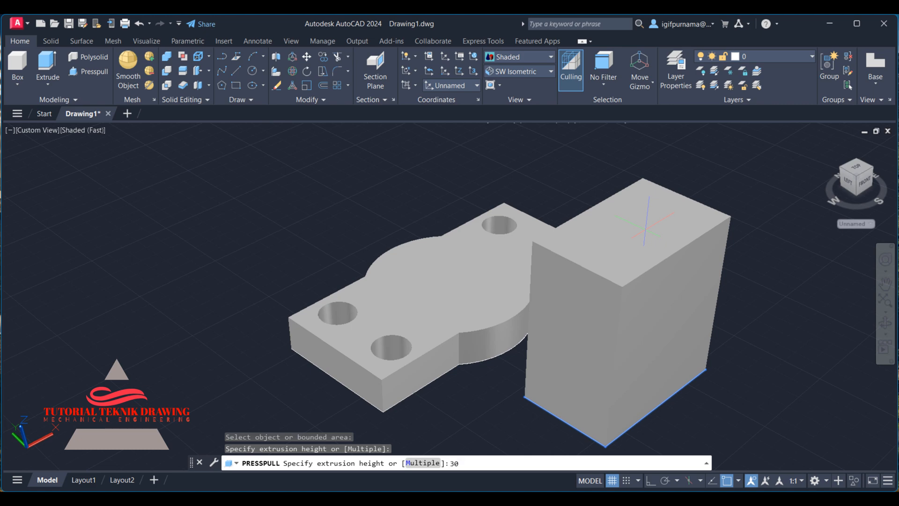
{"action": "key", "text": "Return"}
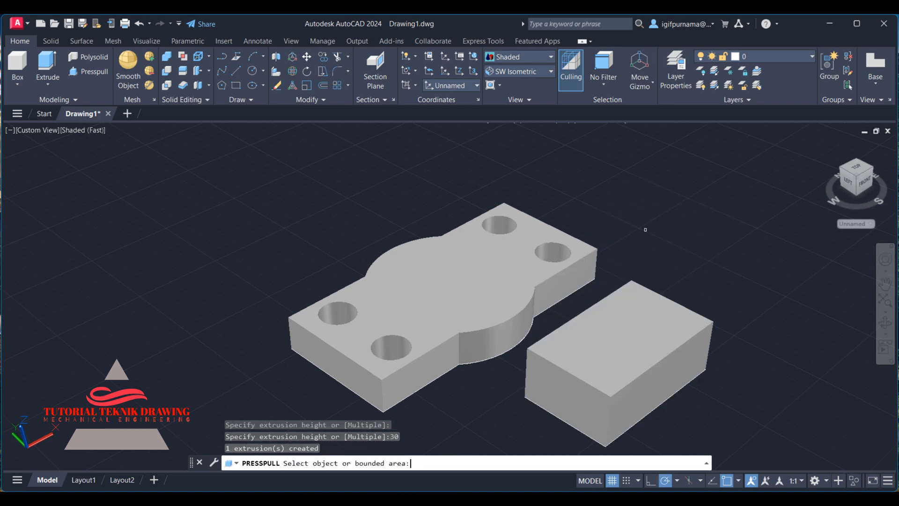
{"action": "key", "text": "Return"}
Draw a circle of radius 20 to the left of the base plate.
{"action": "left_click", "coordinate": [549, 499]}
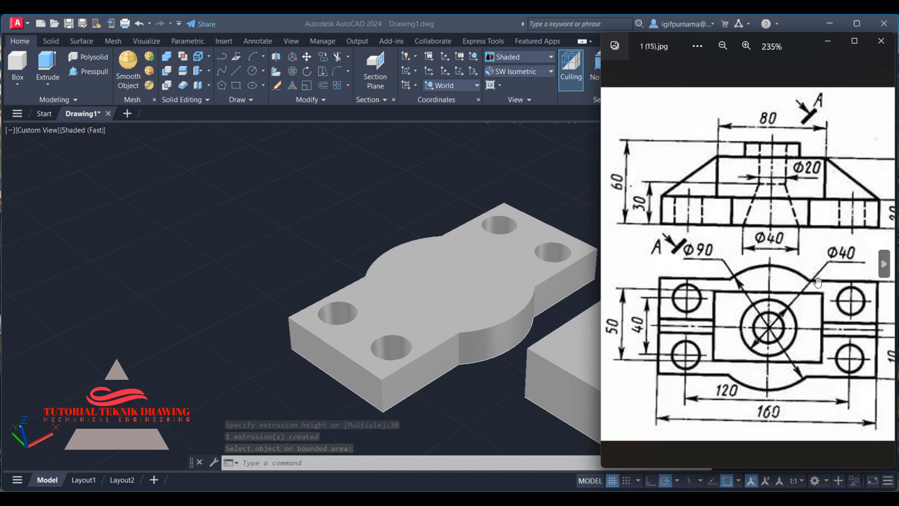
{"action": "left_click", "coordinate": [205, 234]}
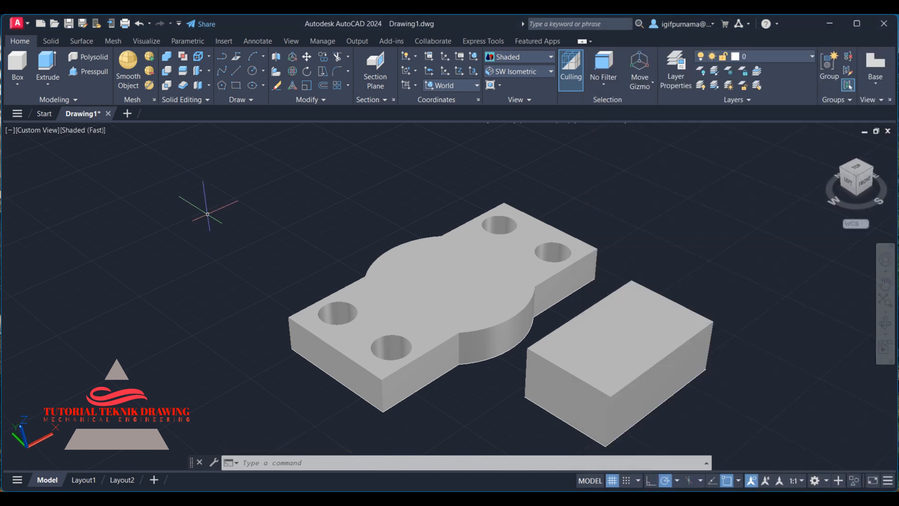
{"action": "left_click", "coordinate": [252, 70]}
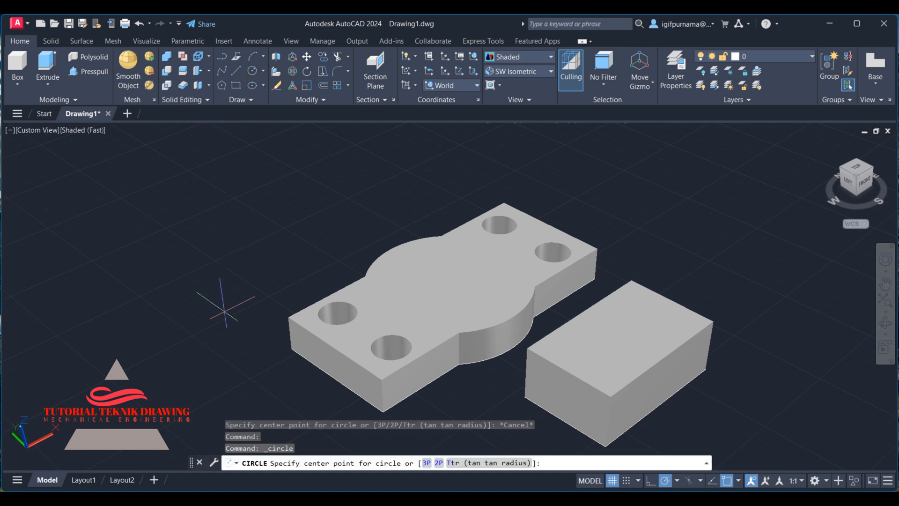
{"action": "left_click", "coordinate": [224, 312]}
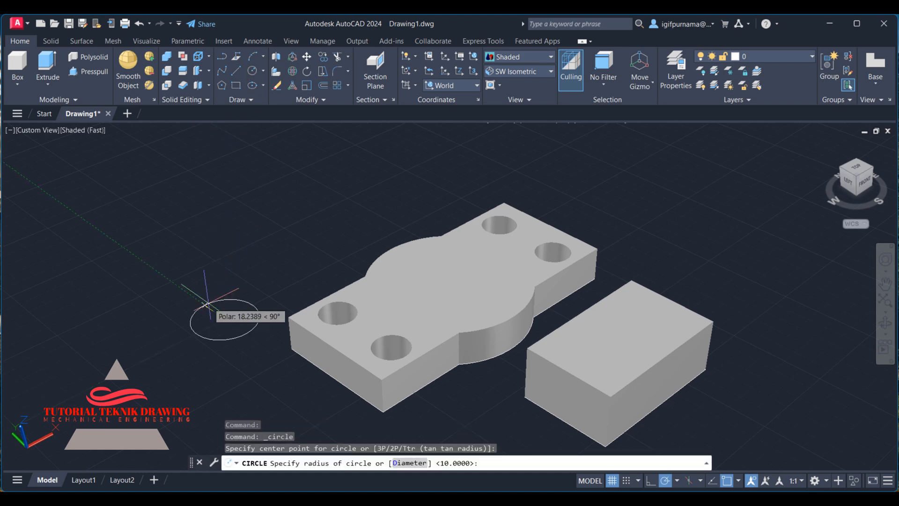
{"action": "key", "text": "Return"}
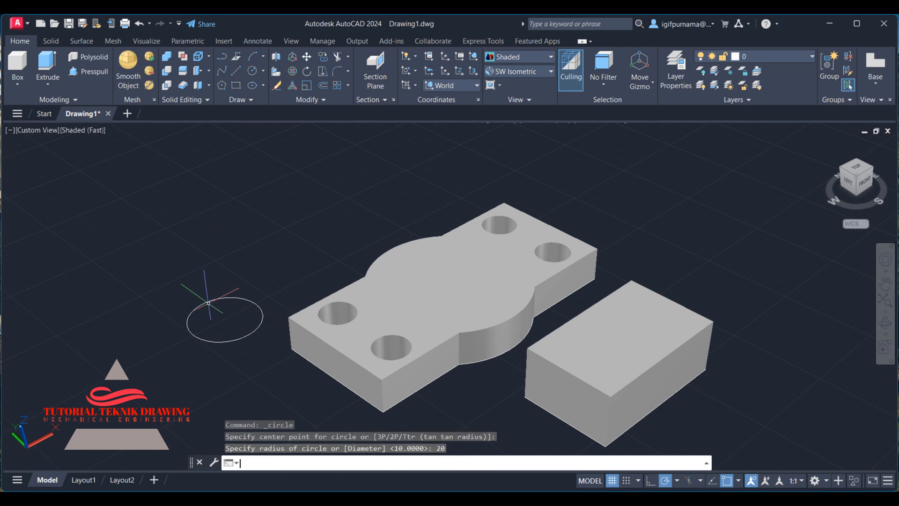
Consult the reference drawing and try to presspull the circle into a cylinder.
{"action": "key", "text": "alt+Tab"}
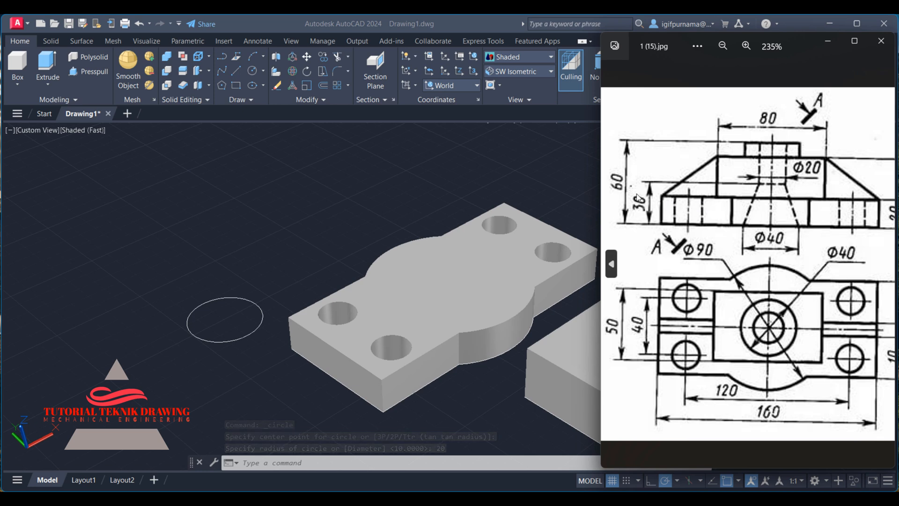
{"action": "left_click_drag", "start_coordinate": [686, 207], "coordinate": [665, 206]}
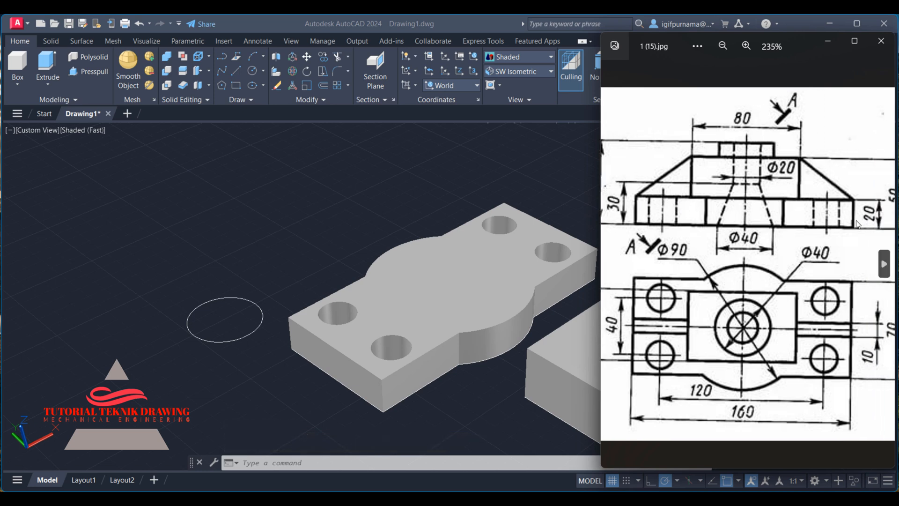
{"action": "mouse_move", "coordinate": [743, 217]}
{"action": "left_mouse_down"}
{"action": "mouse_move", "coordinate": [776, 216]}
{"action": "mouse_move", "coordinate": [728, 211]}
{"action": "mouse_move", "coordinate": [828, 216]}
{"action": "left_mouse_up"}
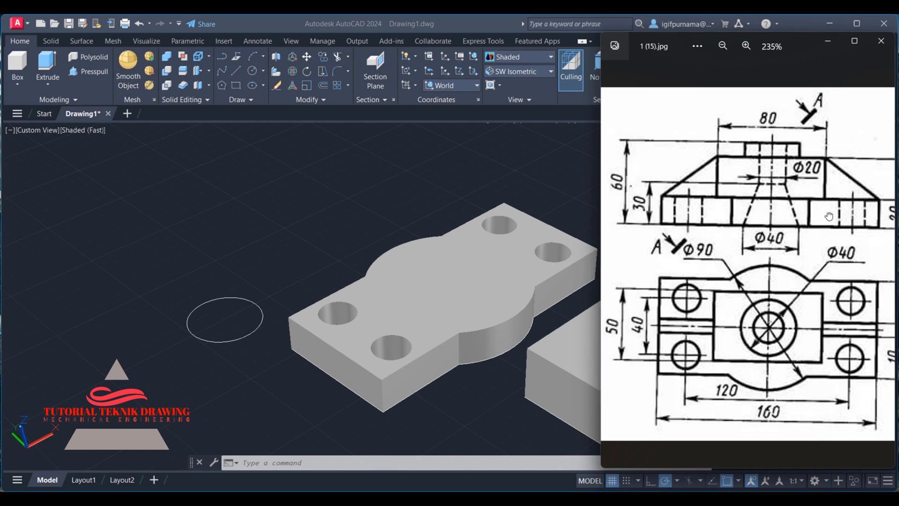
{"action": "left_click", "coordinate": [398, 222]}
{"action": "left_click", "coordinate": [88, 71]}
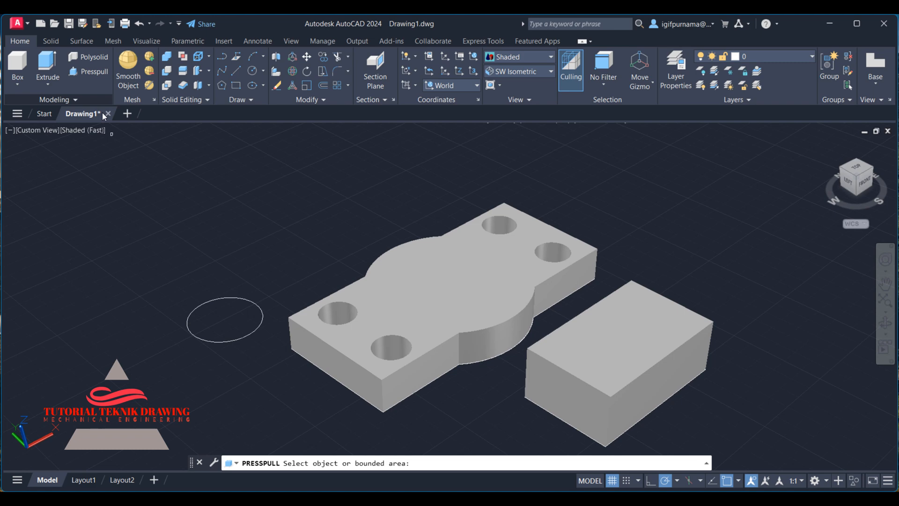
{"action": "left_click", "coordinate": [216, 317]}
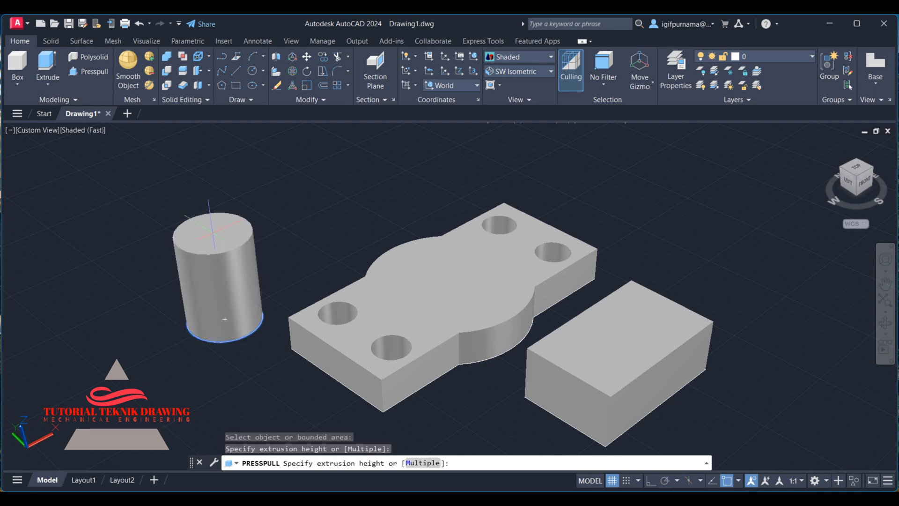
{"action": "right_click", "coordinate": [225, 319]}
{"action": "left_click", "coordinate": [245, 254]}
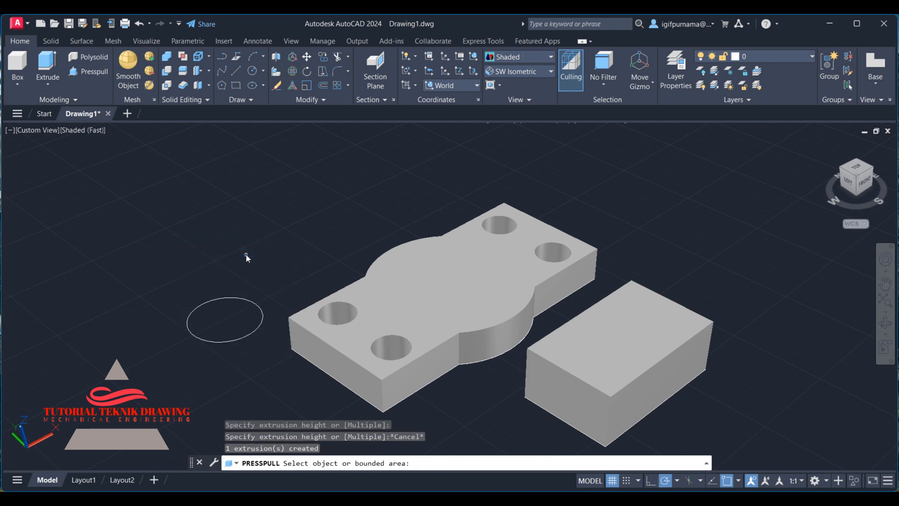
{"action": "key", "text": "Return"}
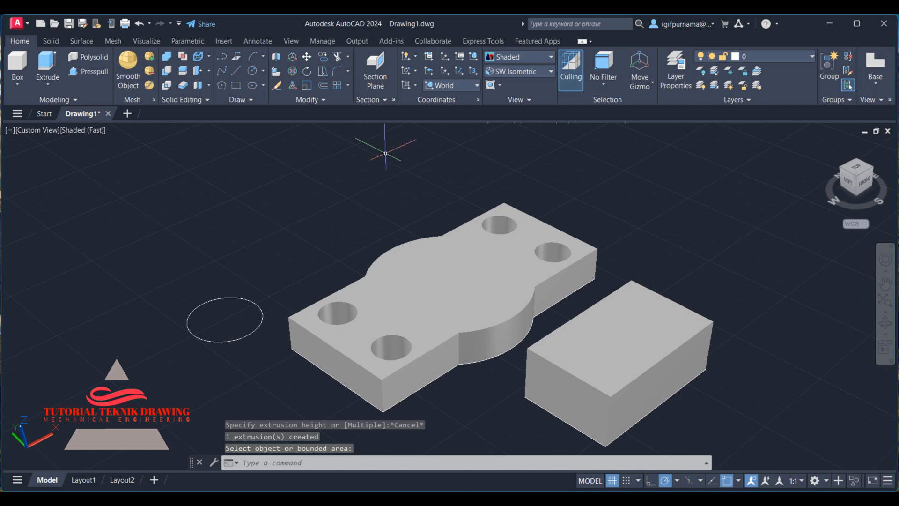
Set the visual style to 2D Wireframe.
{"action": "left_click", "coordinate": [307, 56]}
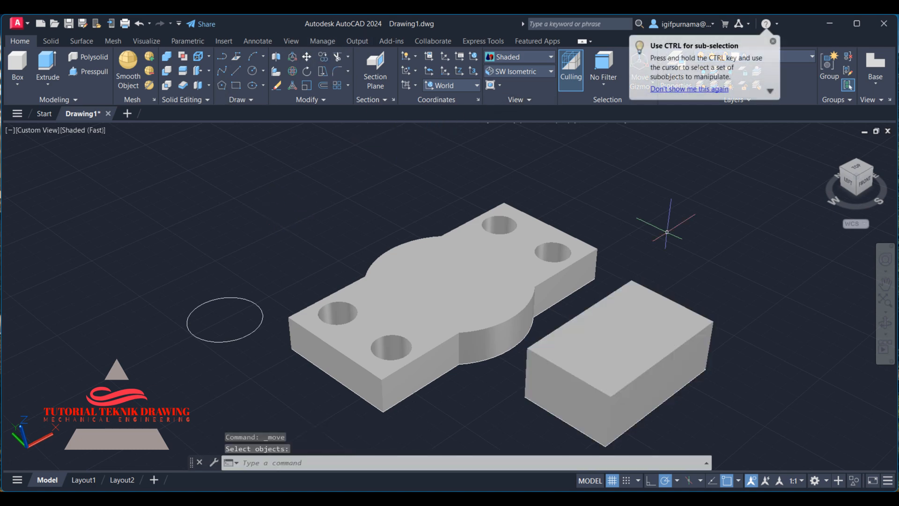
{"action": "left_click", "coordinate": [502, 57]}
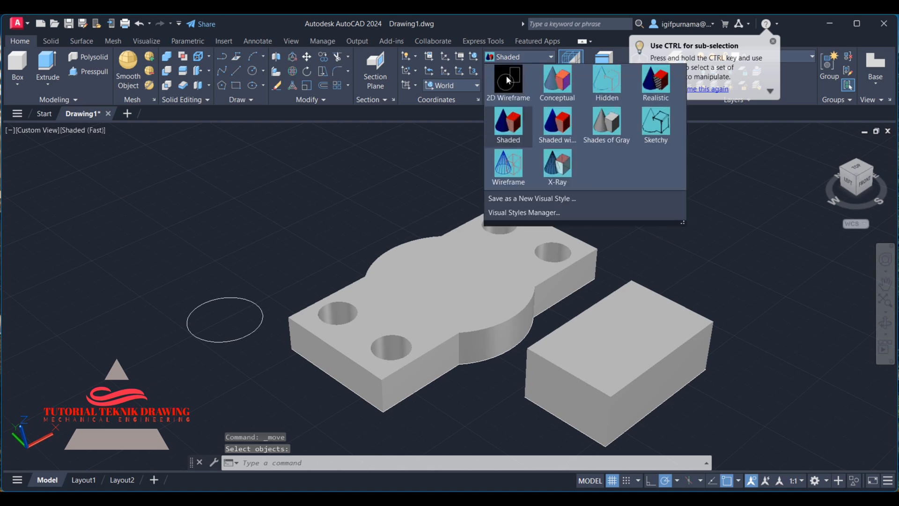
{"action": "left_click", "coordinate": [509, 84]}
Draw a short line segment on the top face of the block.
{"action": "left_click", "coordinate": [236, 71]}
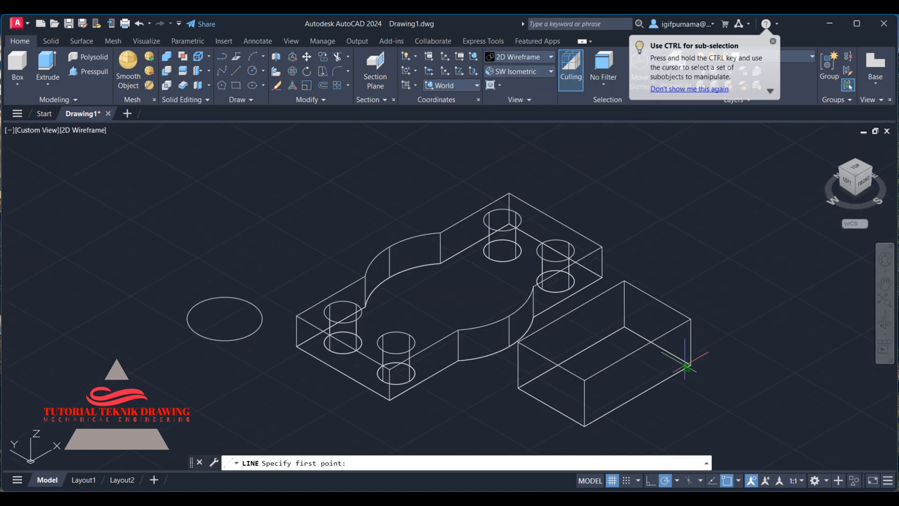
{"action": "left_click", "coordinate": [573, 359]}
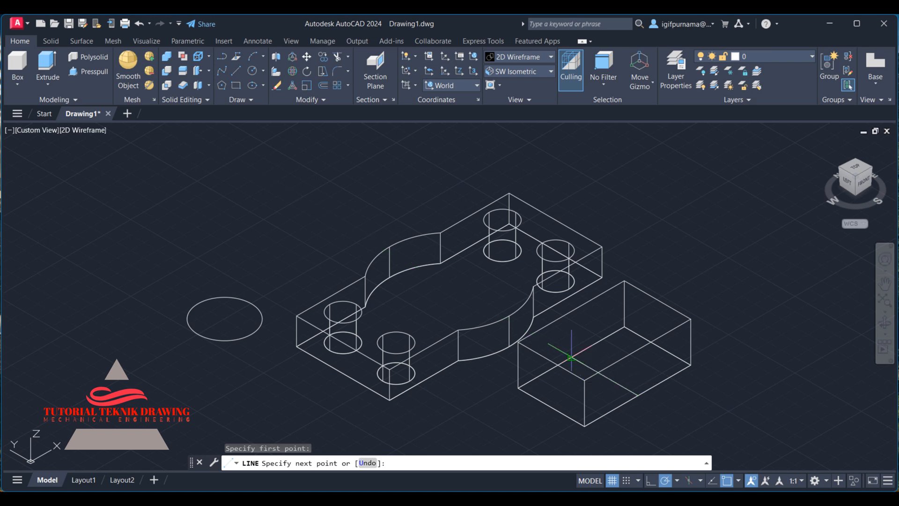
{"action": "right_click", "coordinate": [570, 357]}
{"action": "left_click", "coordinate": [601, 355]}
{"action": "right_click", "coordinate": [601, 355]}
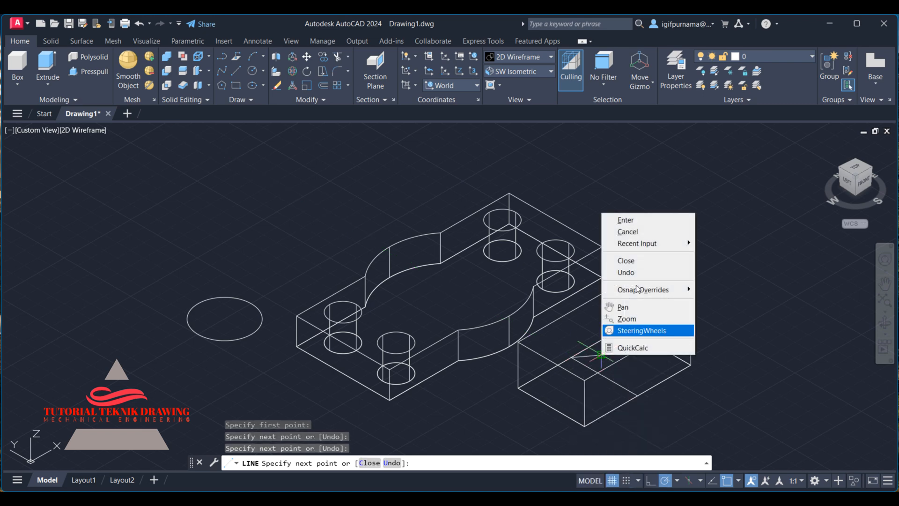
{"action": "left_click", "coordinate": [628, 231]}
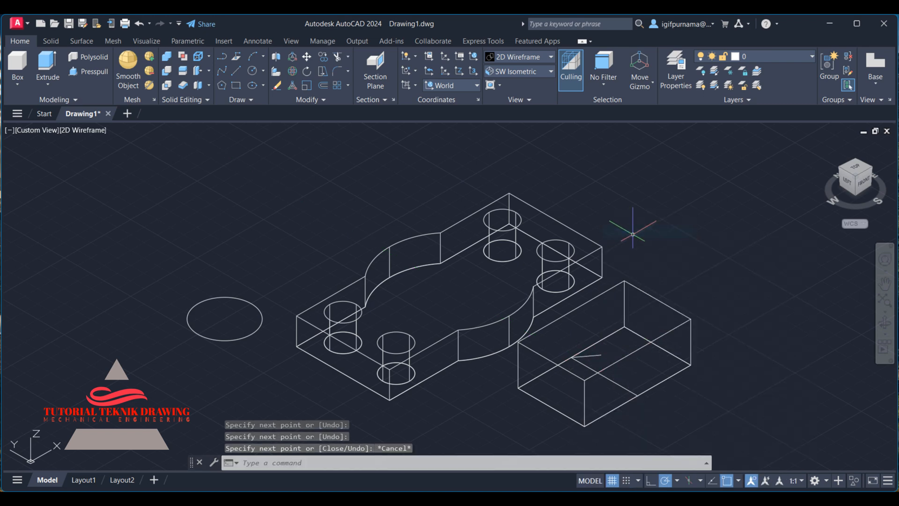
Move the boss block from beside the part onto the centre of the base plate.
{"action": "left_click", "coordinate": [307, 57]}
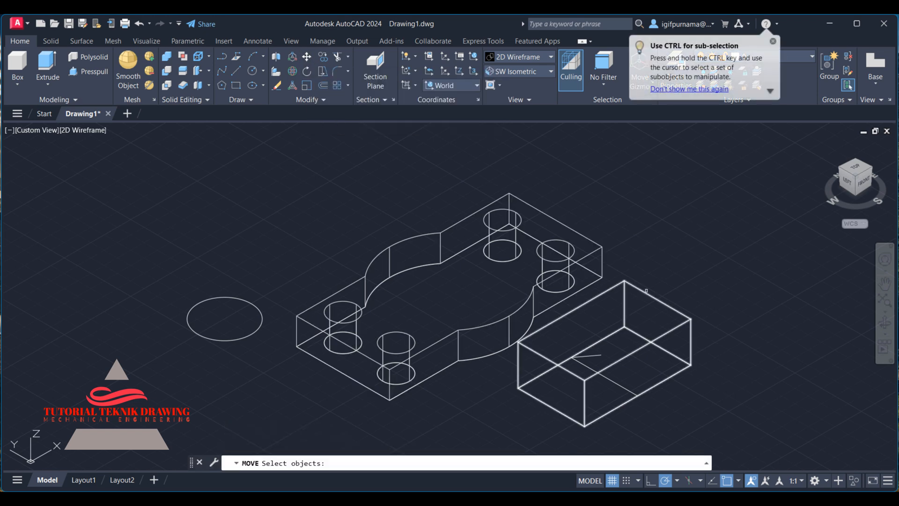
{"action": "left_click", "coordinate": [657, 300]}
{"action": "key", "text": "Return"}
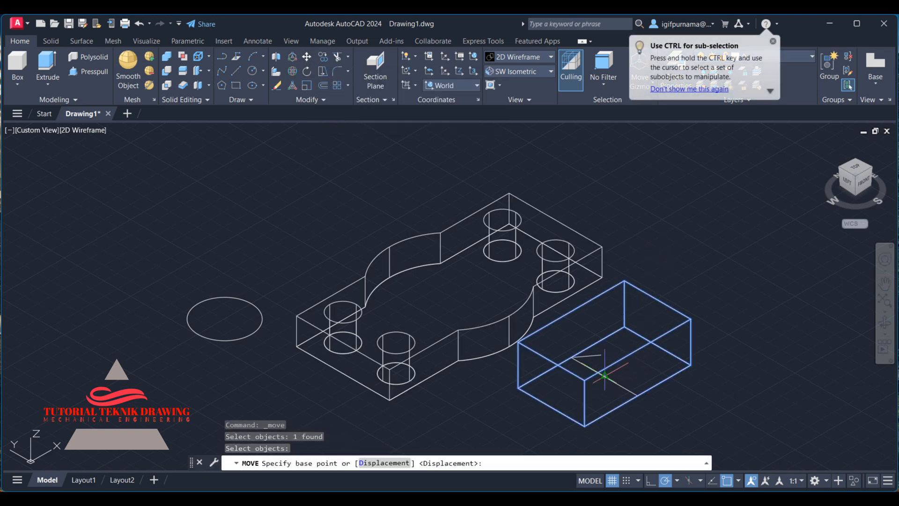
{"action": "left_click", "coordinate": [603, 373]}
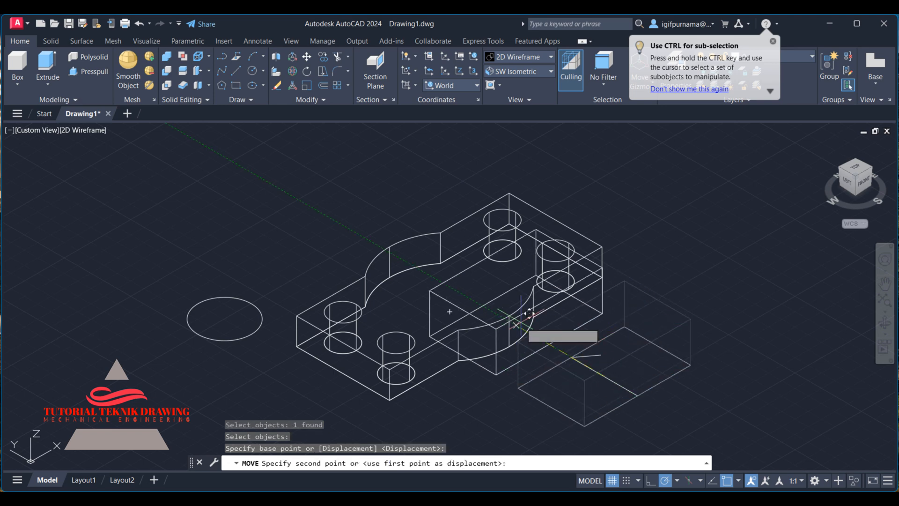
{"action": "left_click", "coordinate": [465, 288]}
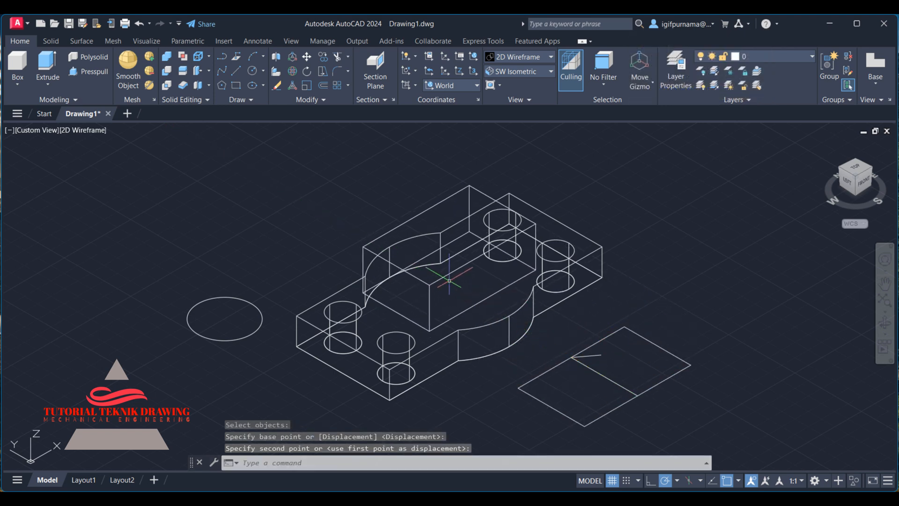
Switch to the Shaded visual style and erase the leftover 2D outlines and the loose circle.
{"action": "left_click", "coordinate": [511, 57]}
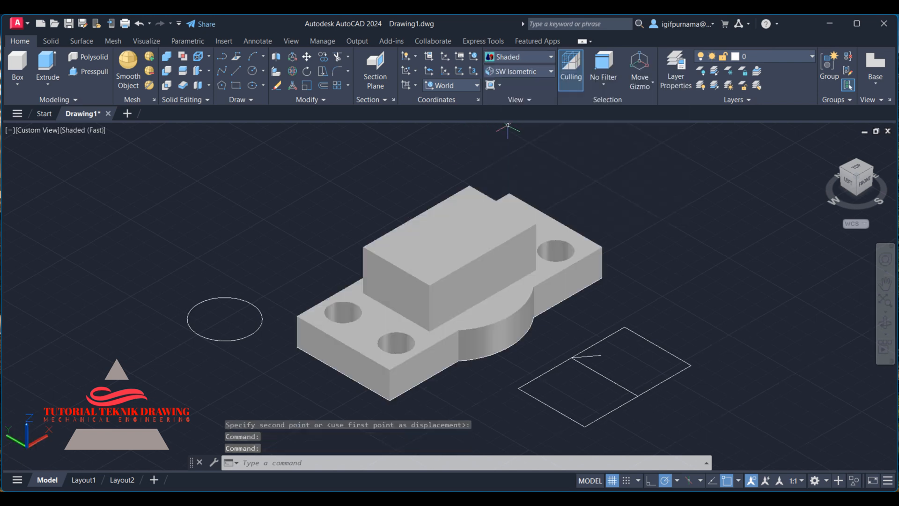
{"action": "left_click", "coordinate": [275, 85]}
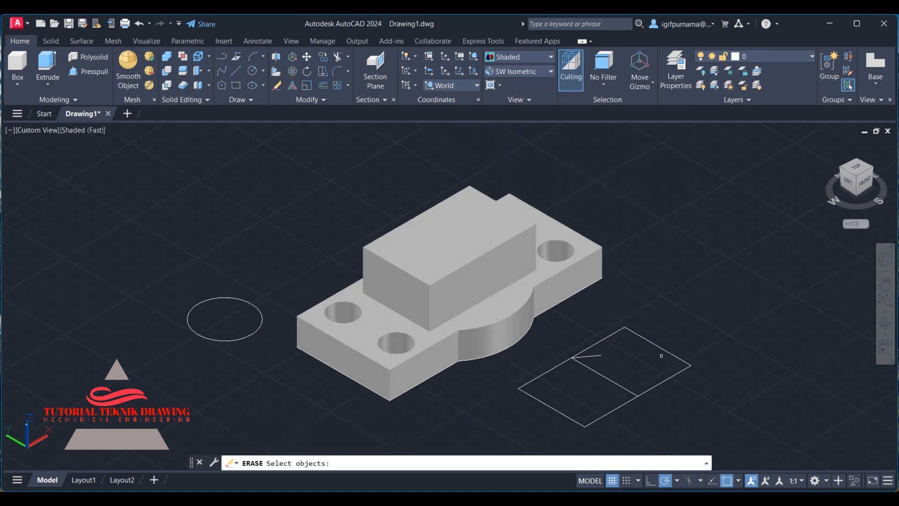
{"action": "left_click", "coordinate": [670, 409]}
{"action": "left_click", "coordinate": [576, 362]}
{"action": "left_click", "coordinate": [575, 402]}
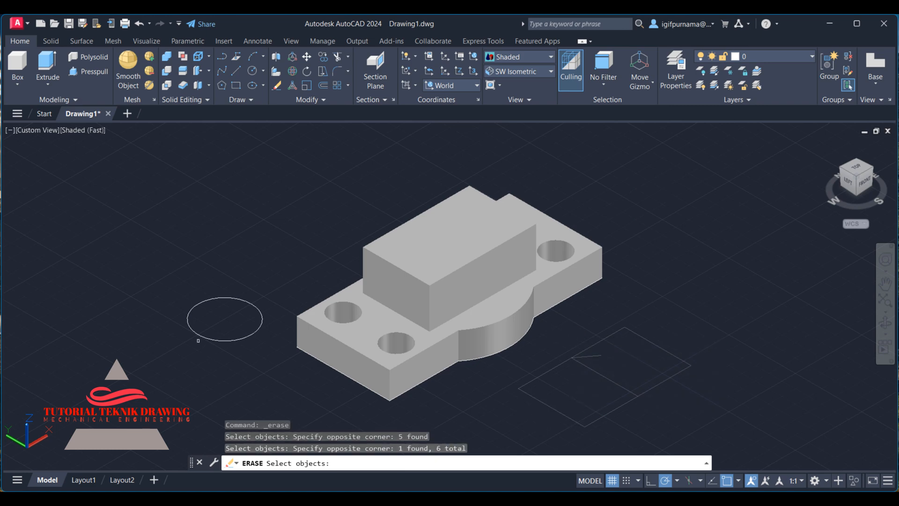
{"action": "left_click", "coordinate": [238, 363]}
{"action": "left_click", "coordinate": [199, 298]}
{"action": "key", "text": "Return"}
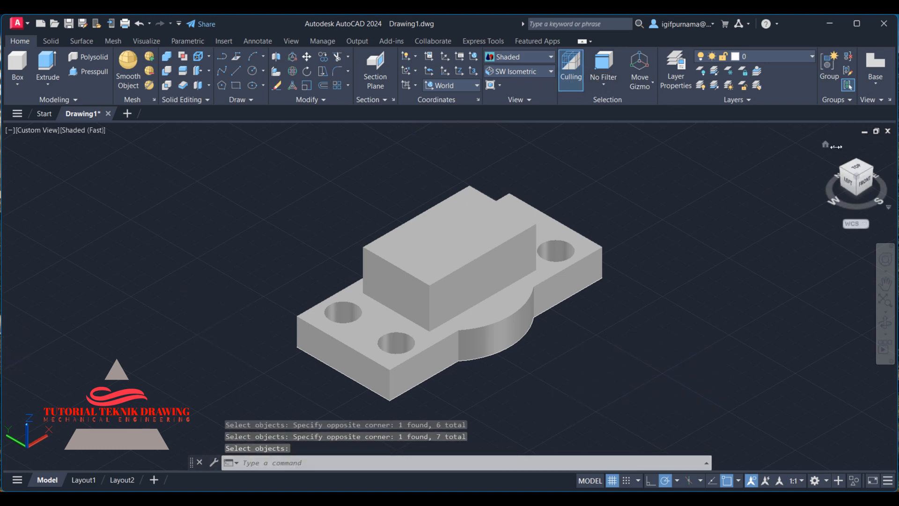
Align the UCS with the Top view, then return the display to SW Isometric.
{"action": "left_click", "coordinate": [826, 145]}
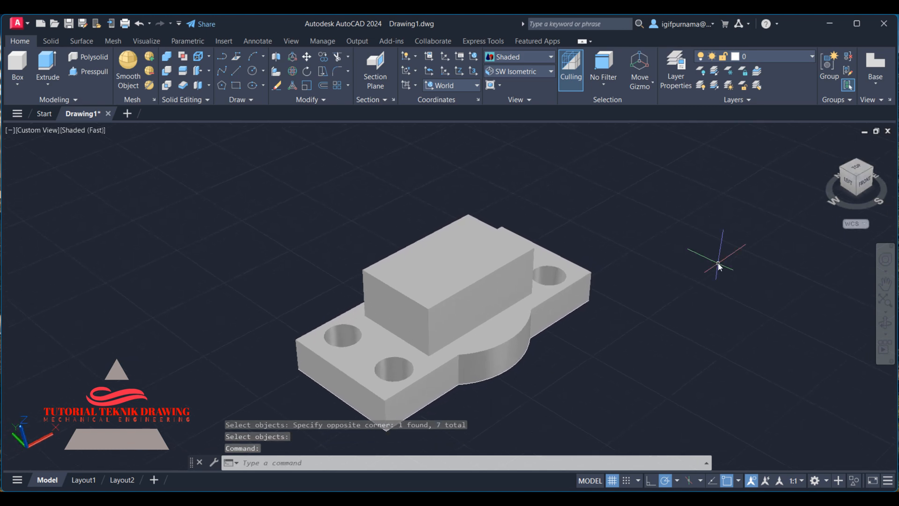
{"action": "left_click", "coordinate": [523, 72]}
{"action": "left_click", "coordinate": [520, 84]}
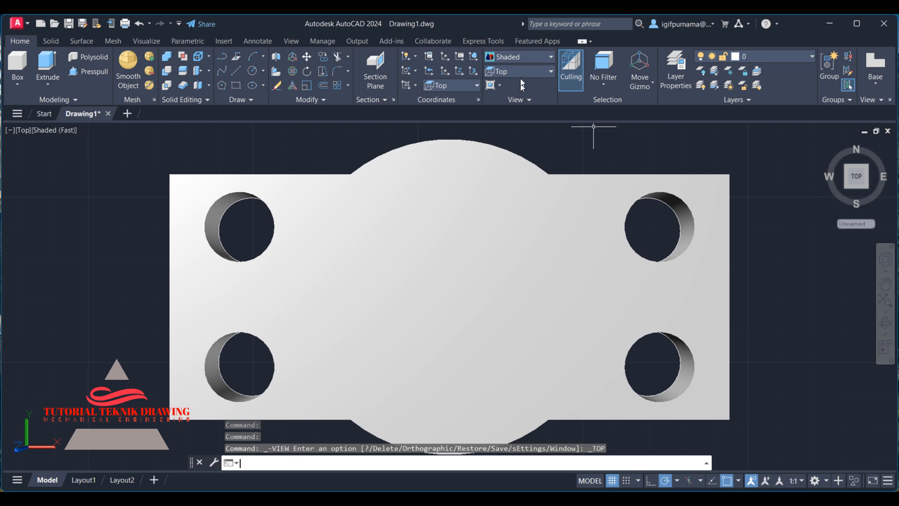
{"action": "left_click", "coordinate": [466, 86]}
{"action": "left_click", "coordinate": [438, 95]}
{"action": "left_click", "coordinate": [413, 85]}
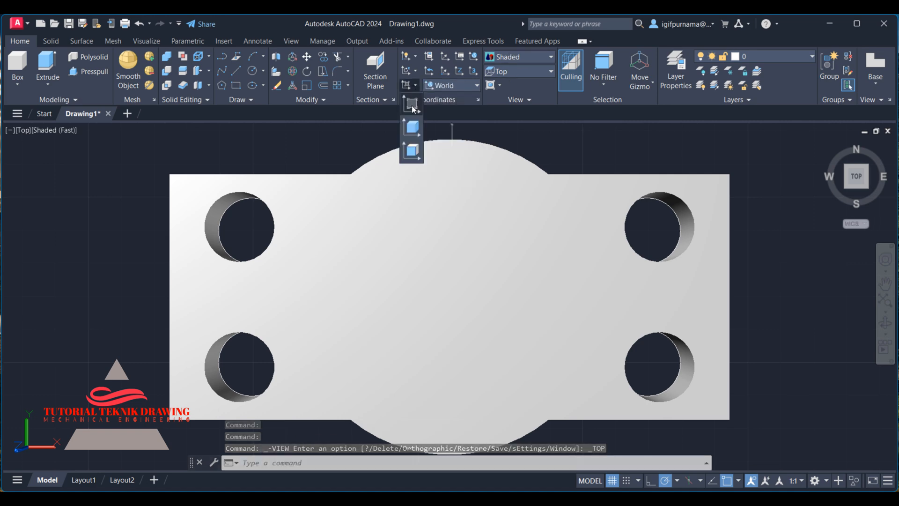
{"action": "left_click", "coordinate": [412, 105]}
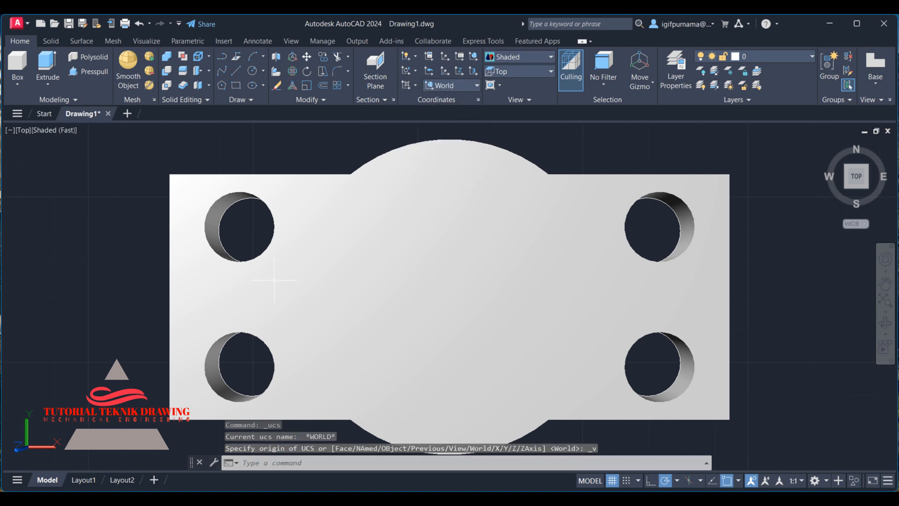
{"action": "left_click", "coordinate": [524, 70]}
{"action": "left_click", "coordinate": [511, 152]}
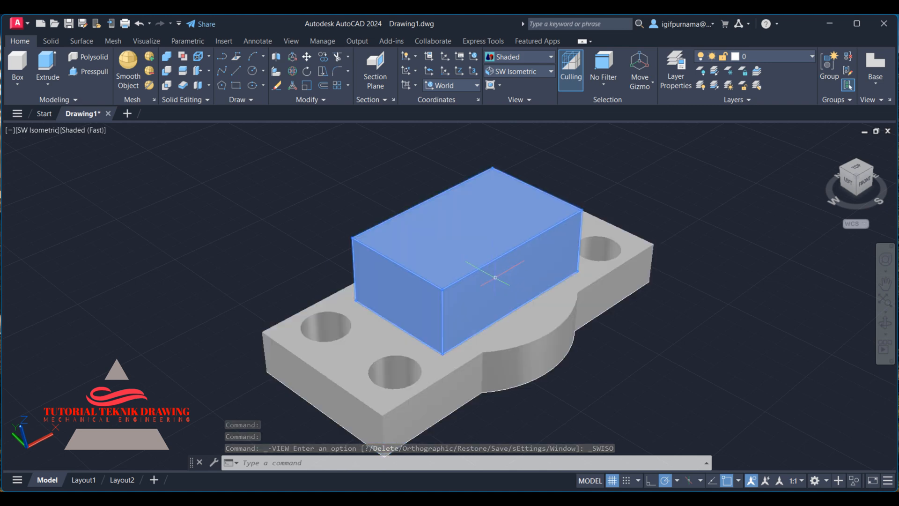
Union the base plate and the boss block into a single solid.
{"action": "left_click", "coordinate": [167, 60]}
{"action": "left_click", "coordinate": [692, 424]}
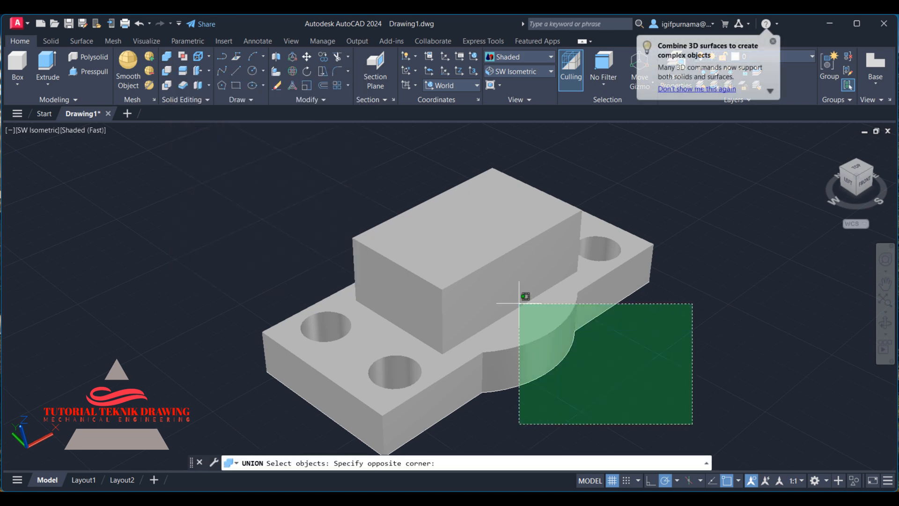
{"action": "left_click", "coordinate": [520, 302]}
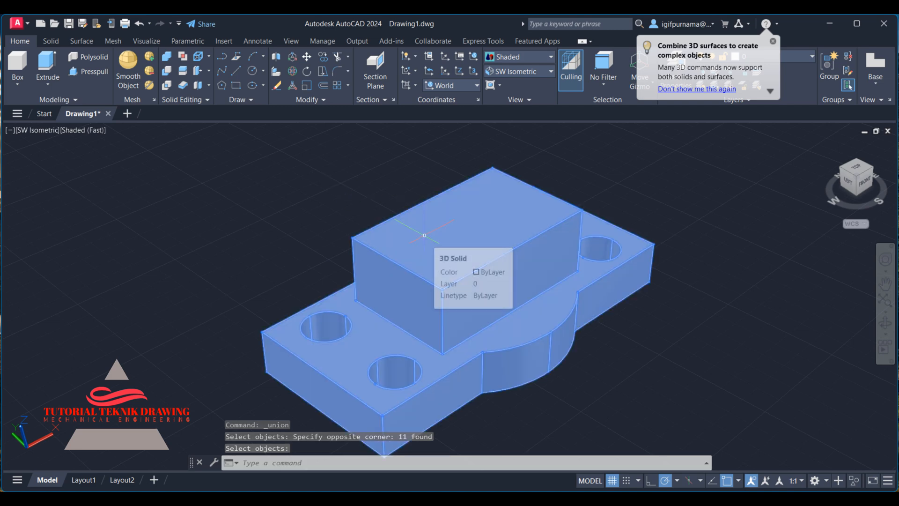
{"action": "key", "text": "Return"}
Draw a line across the boss block's top face between the midpoints of its long edges.
{"action": "key", "text": "alt+Tab"}
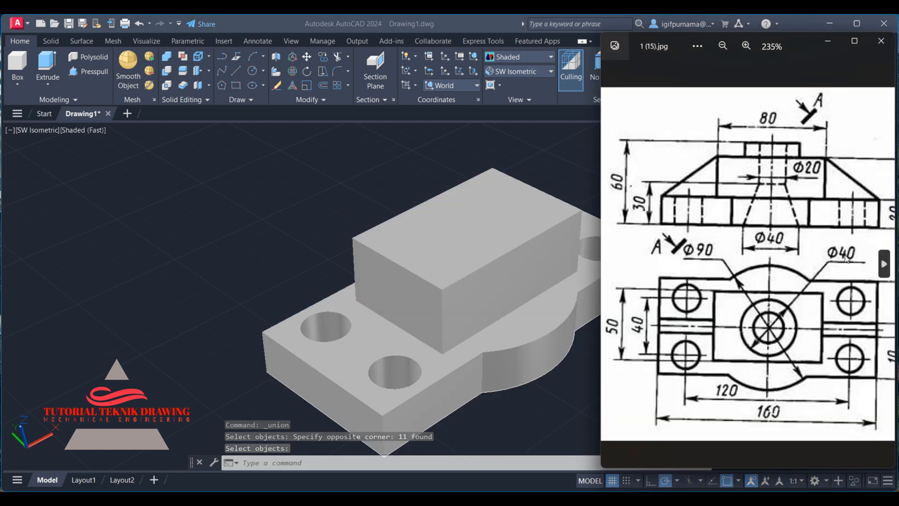
{"action": "key", "text": "alt+Tab"}
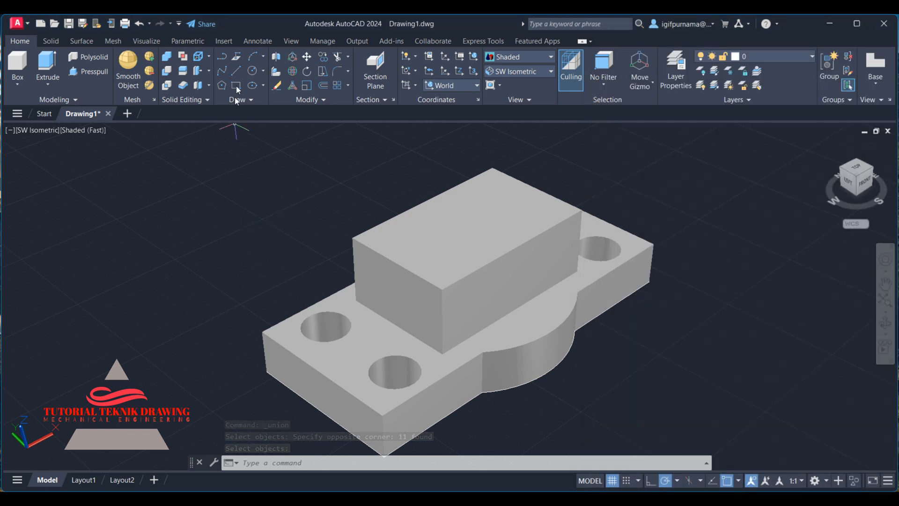
{"action": "left_click", "coordinate": [235, 72]}
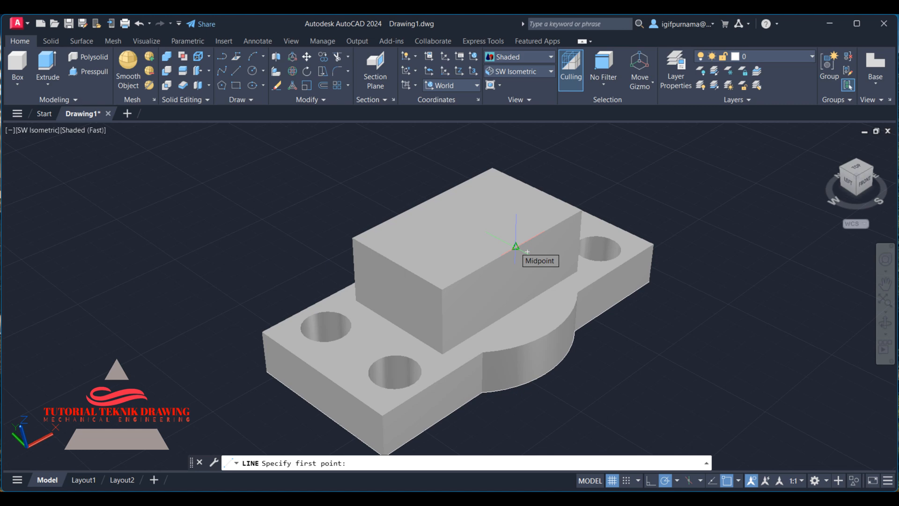
{"action": "left_click", "coordinate": [515, 247]}
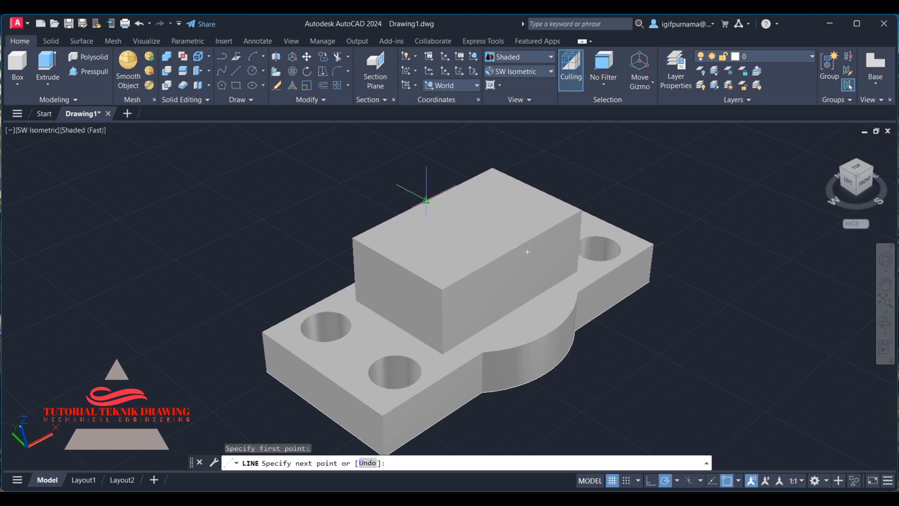
{"action": "left_click", "coordinate": [425, 200]}
{"action": "right_click", "coordinate": [425, 200]}
{"action": "left_click", "coordinate": [444, 208]}
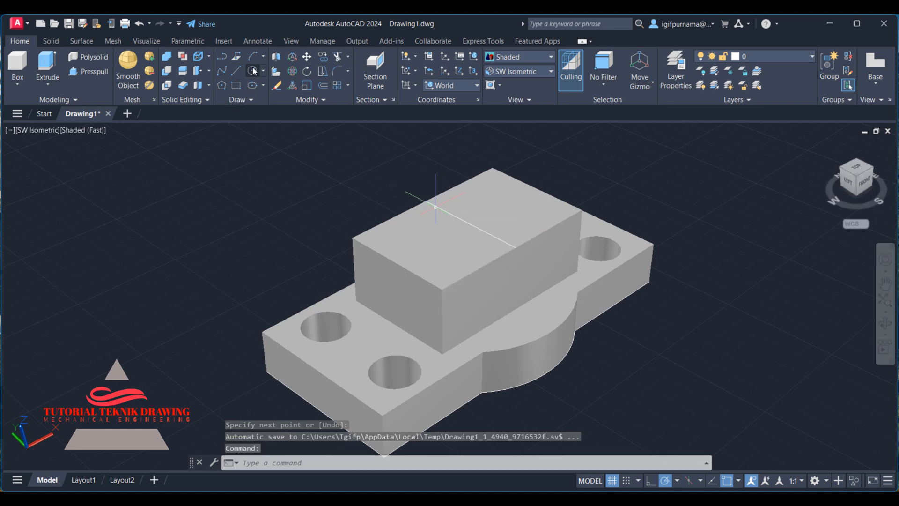
Draw a circle of radius 20 centred on the midpoint of that line.
{"action": "type", "text": "c"}
{"action": "key", "text": "Return"}
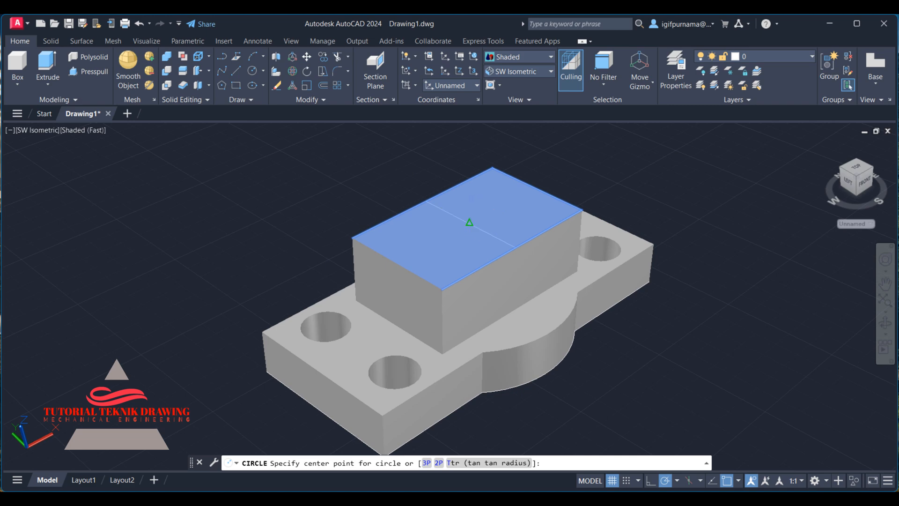
{"action": "left_click", "coordinate": [469, 222]}
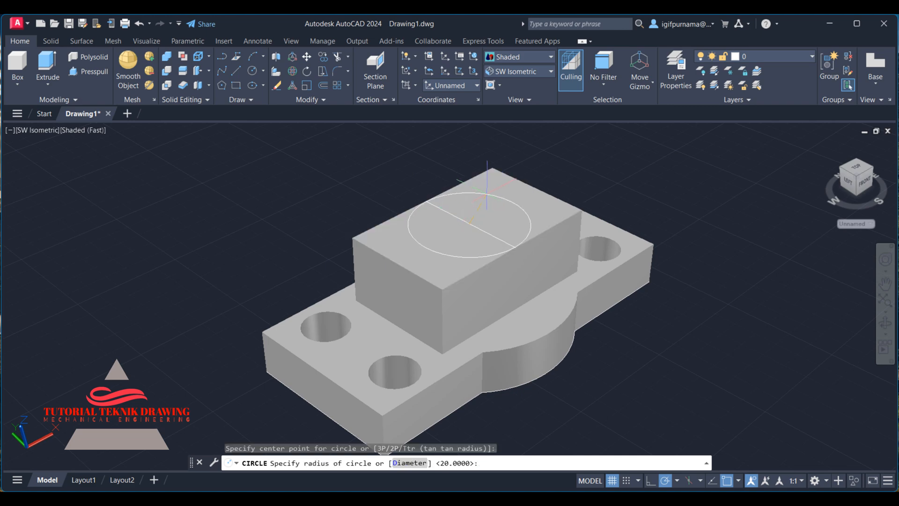
{"action": "type", "text": "20"}
{"action": "key", "text": "Return"}
Check the reference drawing for the height of the cylinder on the boss.
{"action": "key", "text": "alt+Tab"}
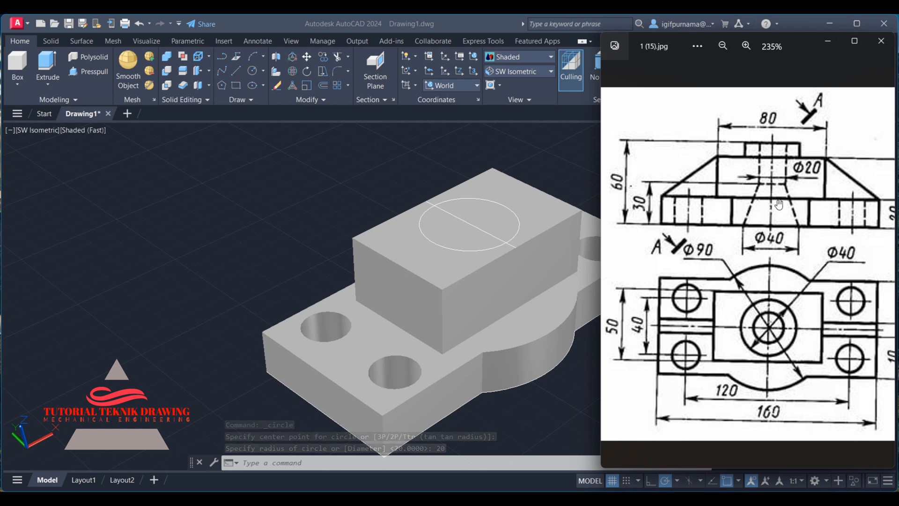
{"action": "left_click_drag", "start_coordinate": [778, 204], "coordinate": [676, 199]}
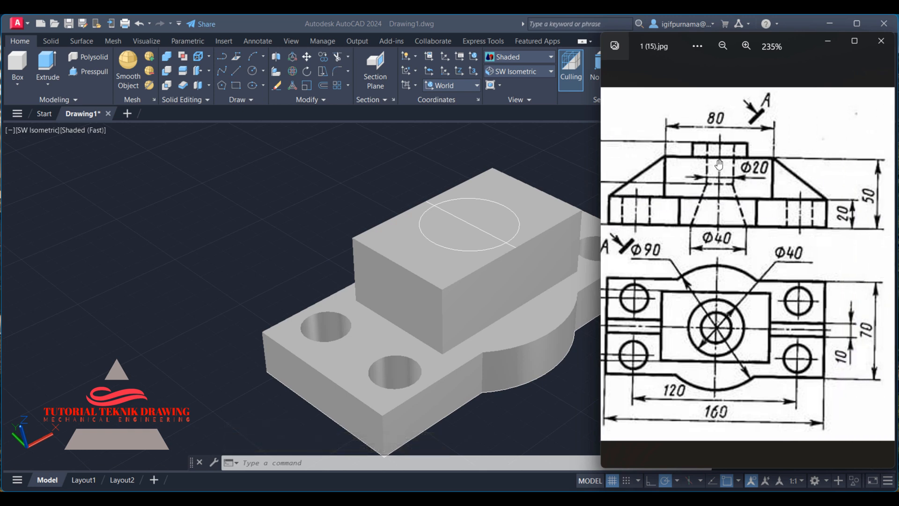
{"action": "left_click", "coordinate": [498, 169]}
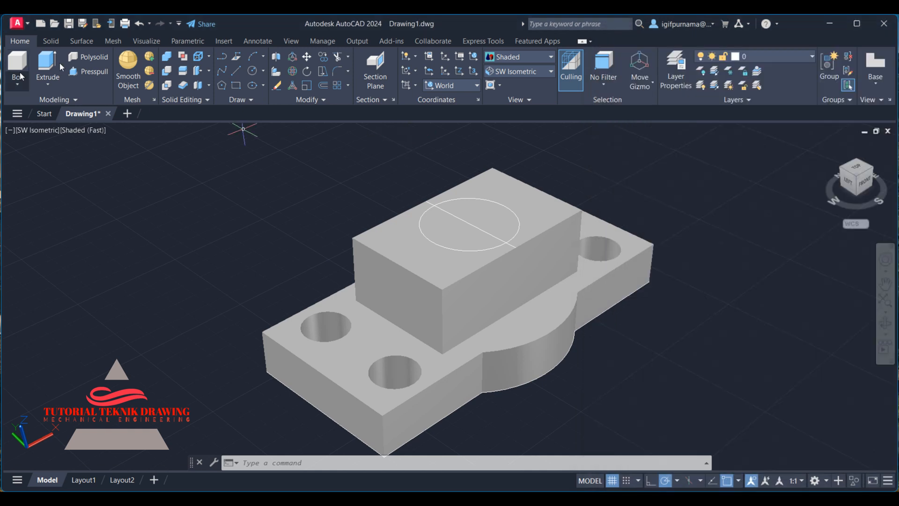
Presspull both halves of the circle up 10 to form a cylinder on top of the block.
{"action": "left_click", "coordinate": [98, 72]}
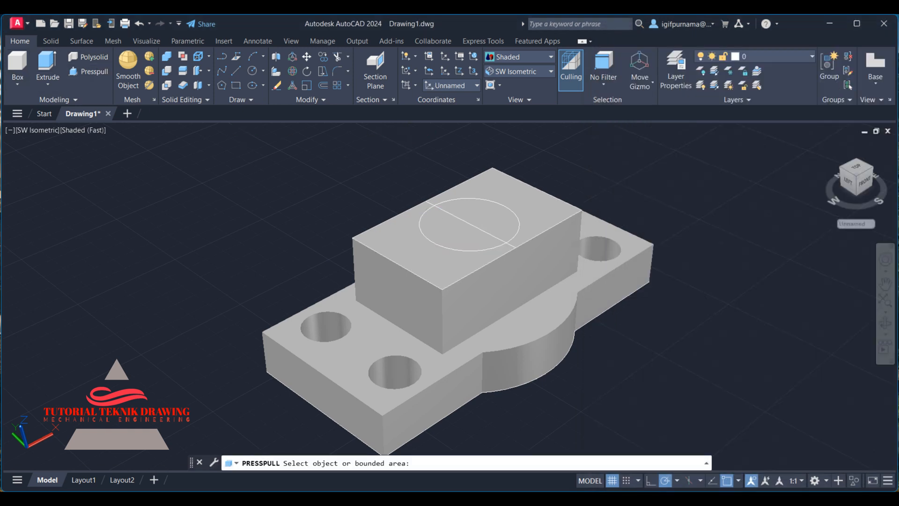
{"action": "left_click", "coordinate": [468, 229]}
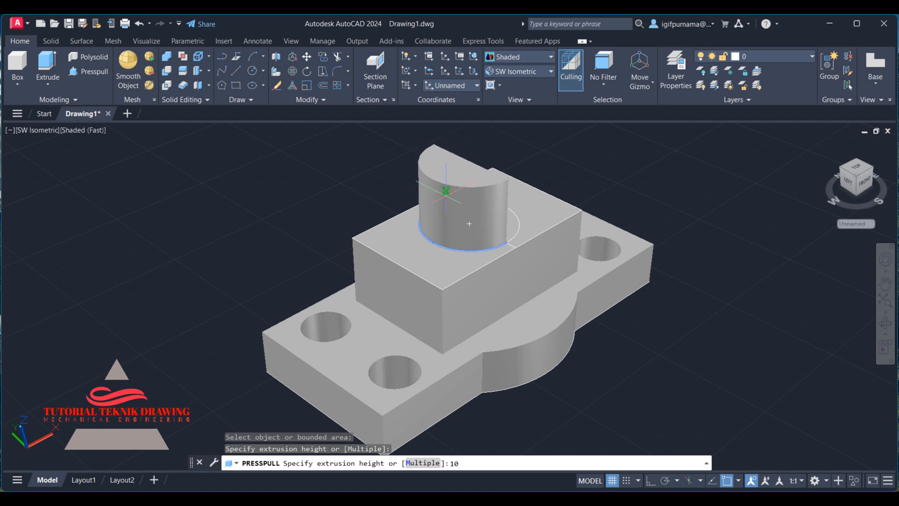
{"action": "type", "text": "10"}
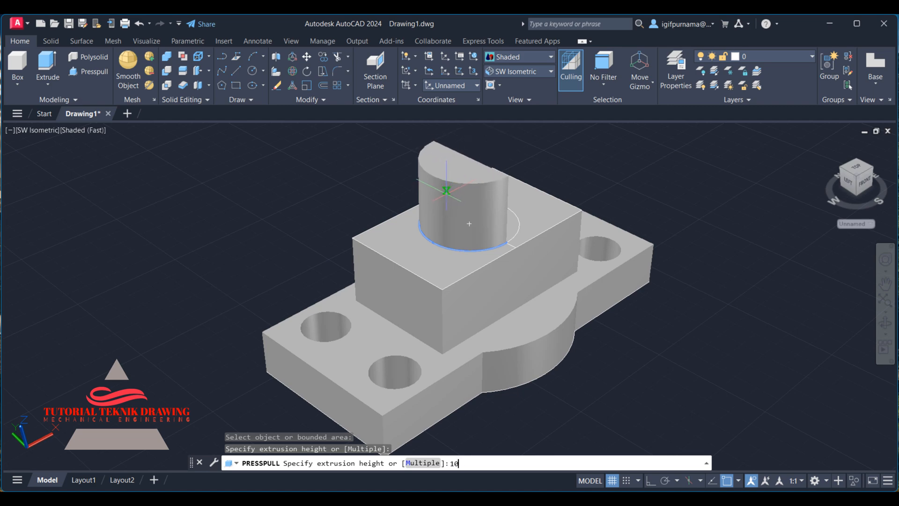
{"action": "key", "text": "Return"}
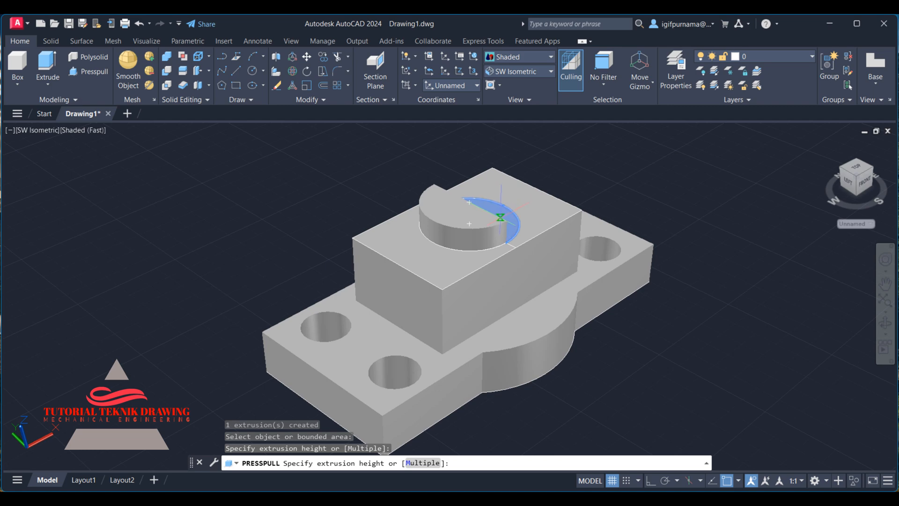
{"action": "left_click", "coordinate": [512, 217]}
{"action": "key", "text": "Return"}
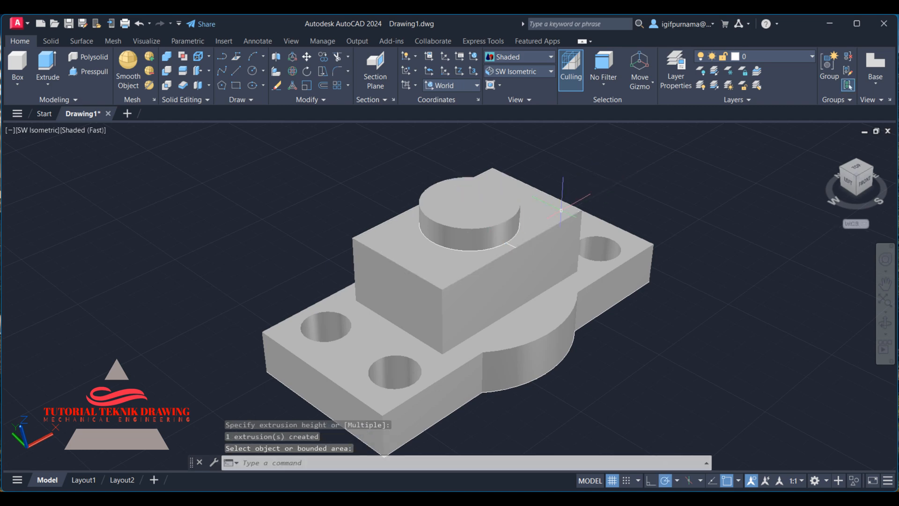
Compare the model against the reference drawing's front and top views.
{"action": "left_click", "coordinate": [513, 296]}
{"action": "left_click", "coordinate": [597, 497]}
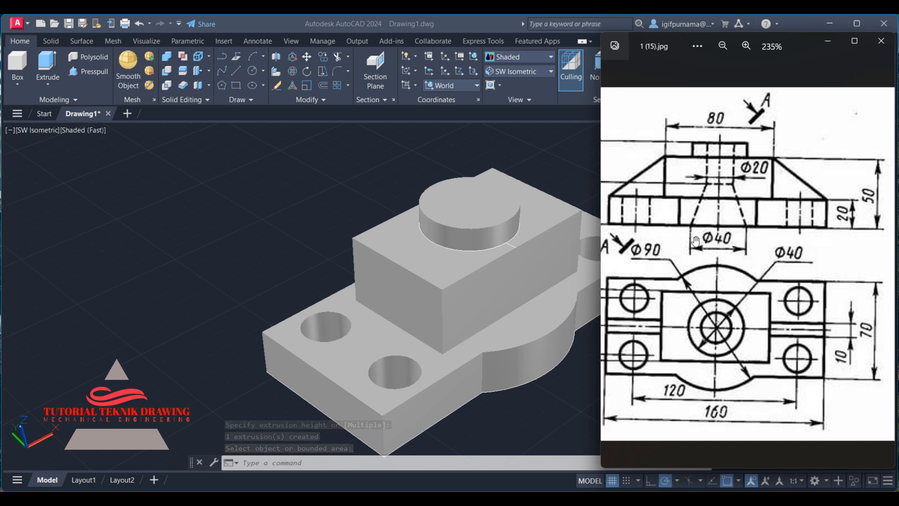
{"action": "left_click_drag", "start_coordinate": [700, 218], "coordinate": [774, 217]}
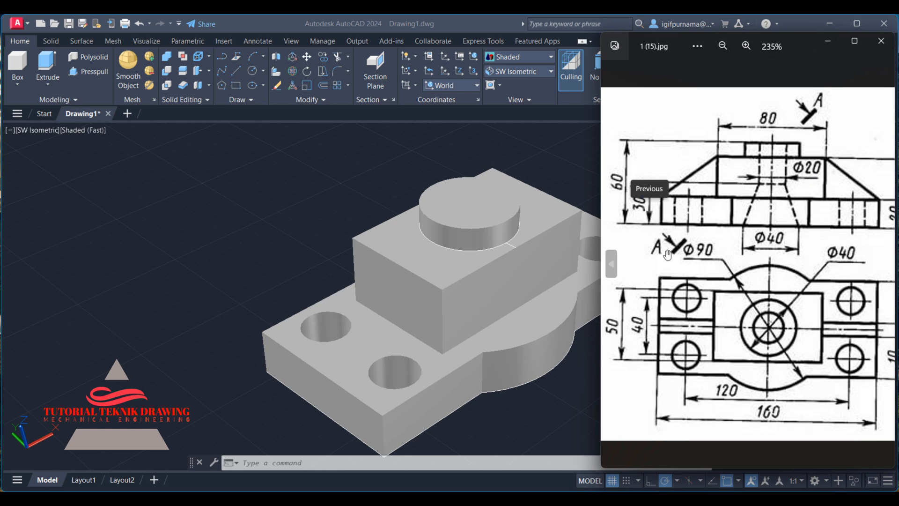
{"action": "left_click", "coordinate": [281, 170]}
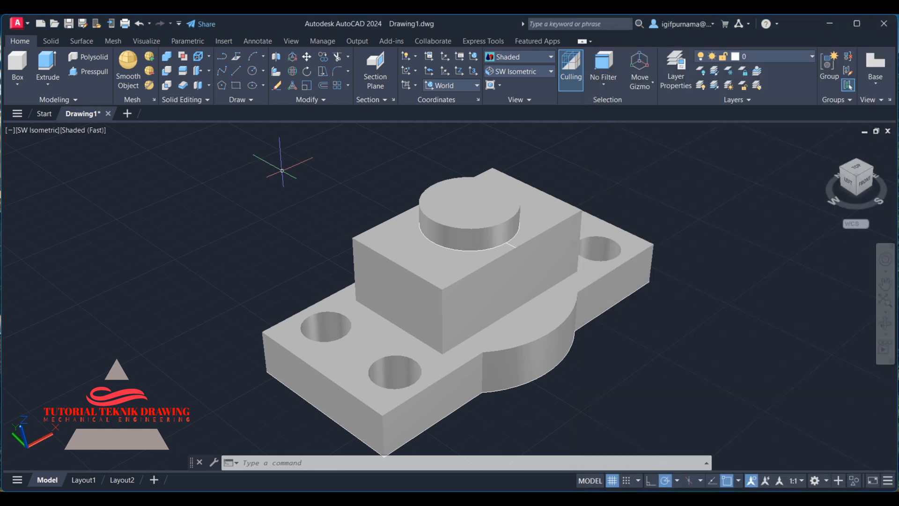
Start a Cone beside the part with a base radius of 20.
{"action": "left_click", "coordinate": [18, 84]}
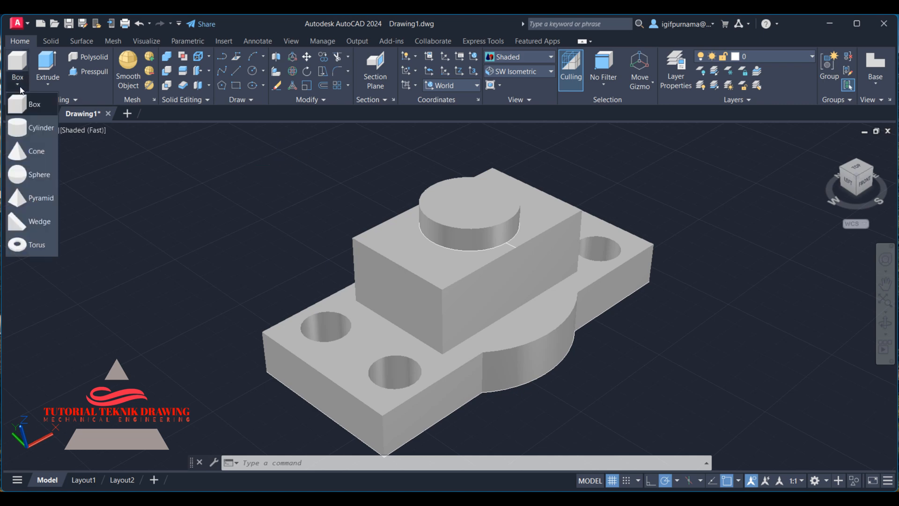
{"action": "left_click", "coordinate": [33, 160]}
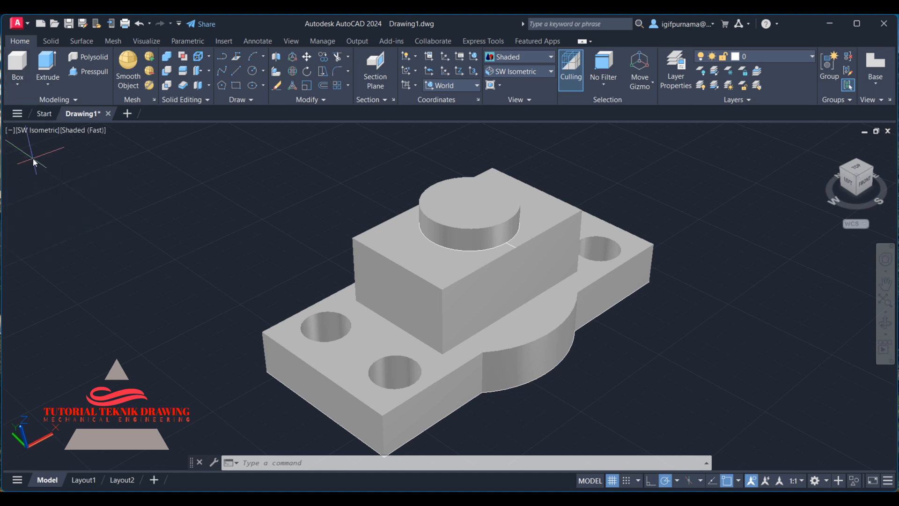
{"action": "left_click", "coordinate": [166, 251]}
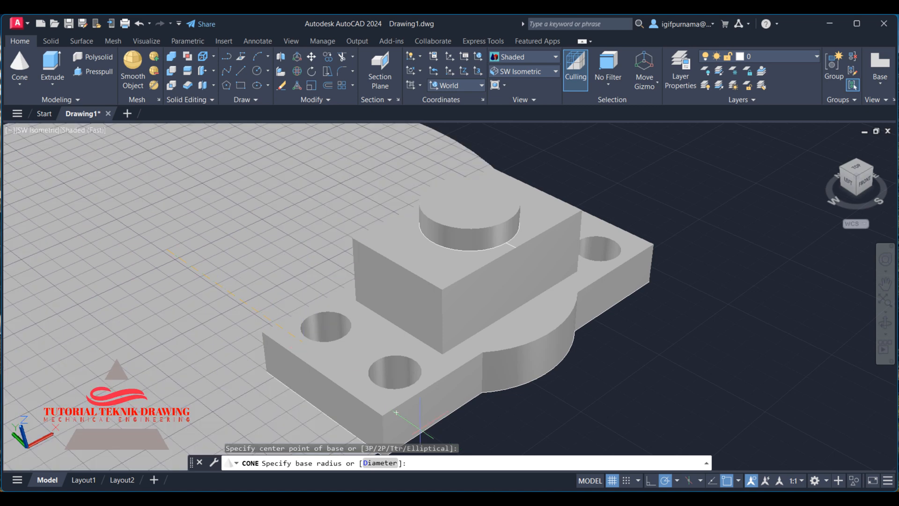
{"action": "key", "text": "alt+Tab"}
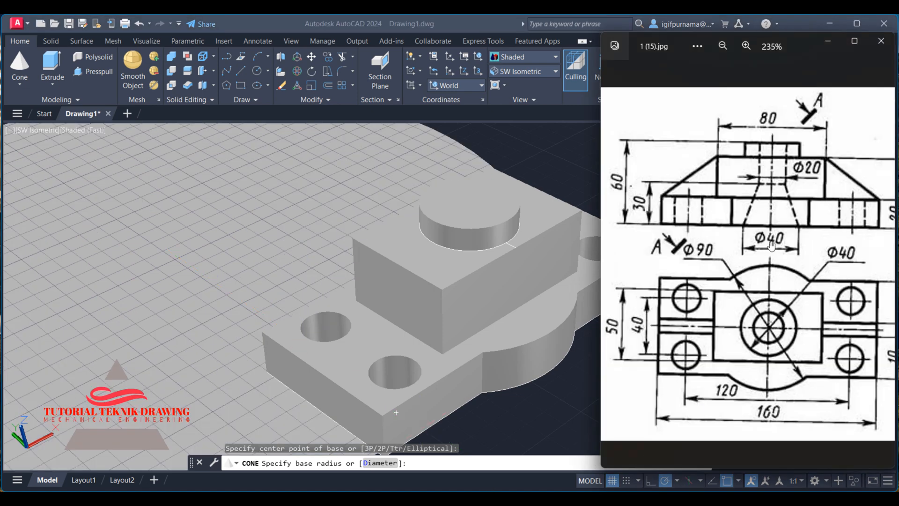
{"action": "left_click", "coordinate": [828, 41]}
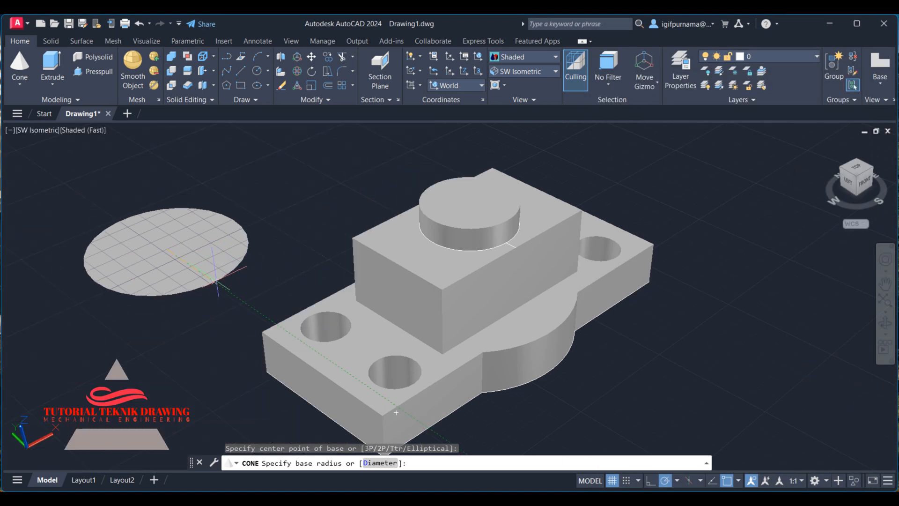
{"action": "type", "text": "2"}
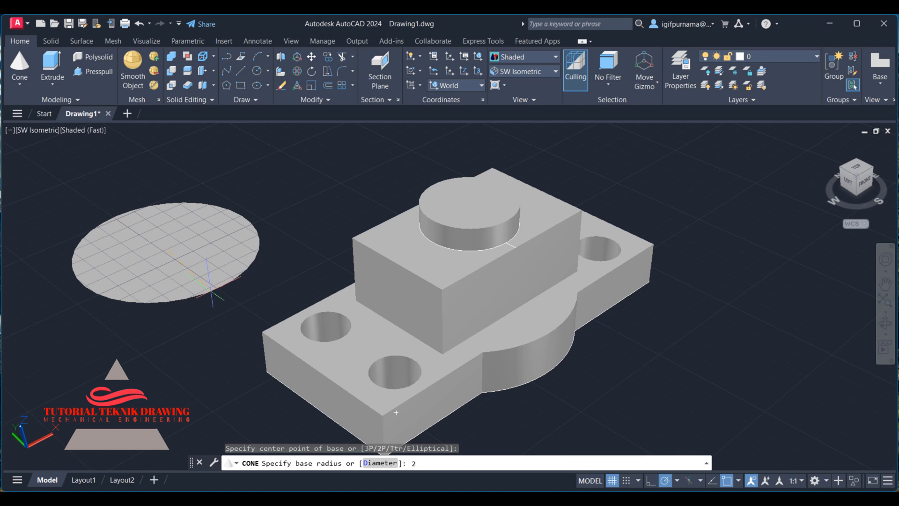
{"action": "type", "text": "0"}
{"action": "key", "text": "Return"}
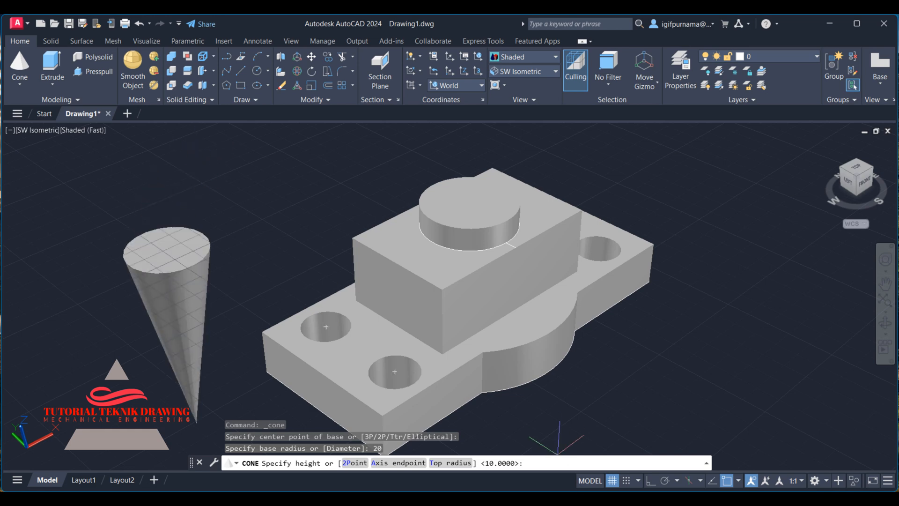
Check the reference drawing and set the cone's height to 30.
{"action": "key", "text": "alt+Tab"}
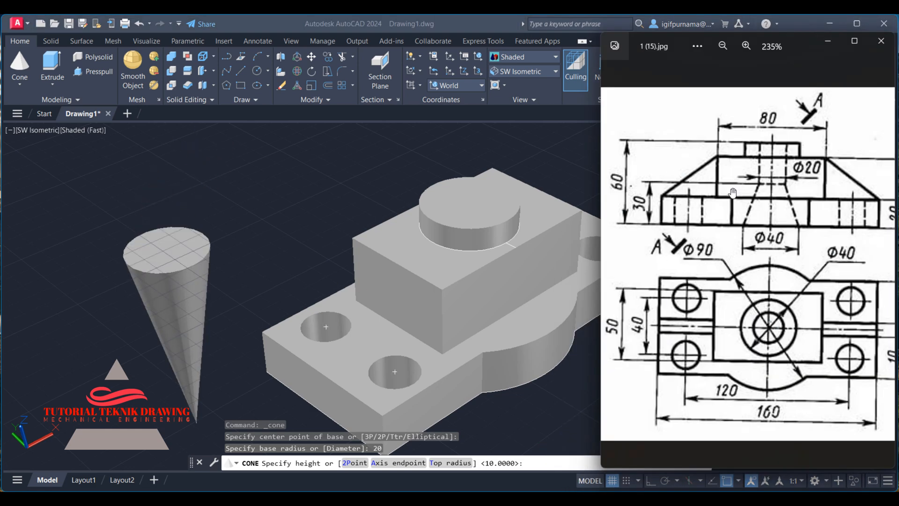
{"action": "left_click", "coordinate": [828, 41]}
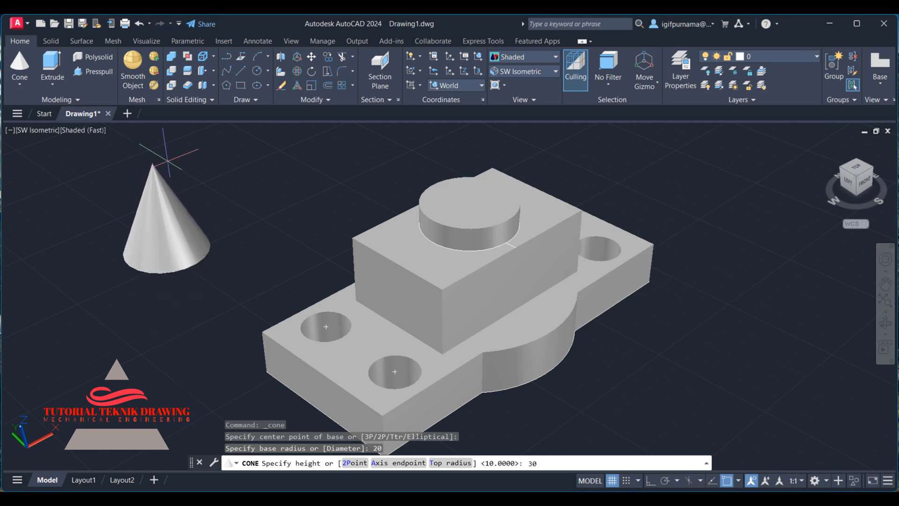
{"action": "type", "text": "0"}
{"action": "key", "text": "Return"}
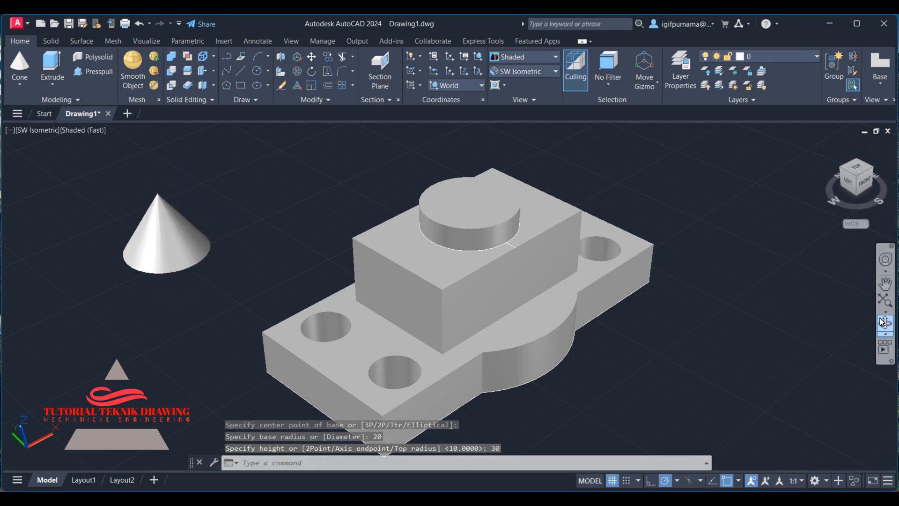
Use the cone's apex grip to give it a top radius of 20.
{"action": "left_click", "coordinate": [884, 323]}
{"action": "left_click_drag", "start_coordinate": [433, 225], "coordinate": [349, 192]}
{"action": "right_click", "coordinate": [349, 191]}
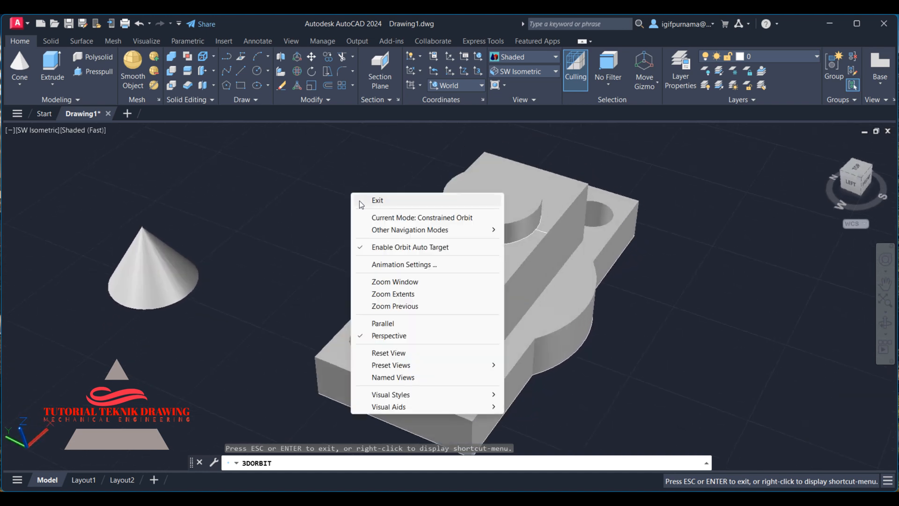
{"action": "left_click", "coordinate": [368, 198]}
{"action": "left_click", "coordinate": [148, 248]}
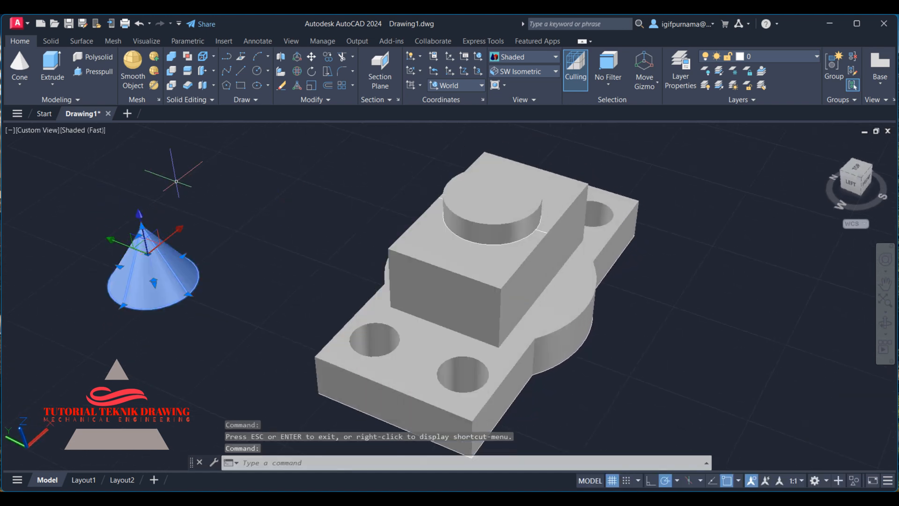
{"action": "left_click", "coordinate": [139, 235]}
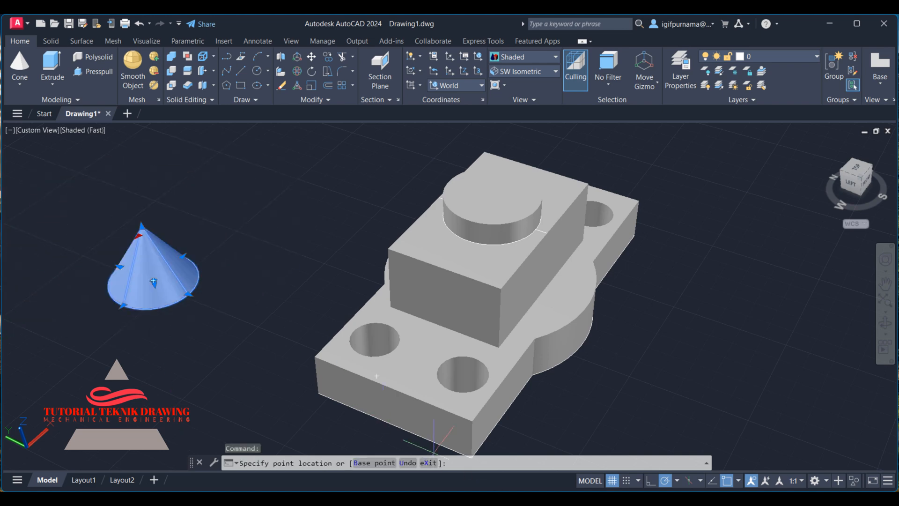
{"action": "key", "text": "alt+Tab"}
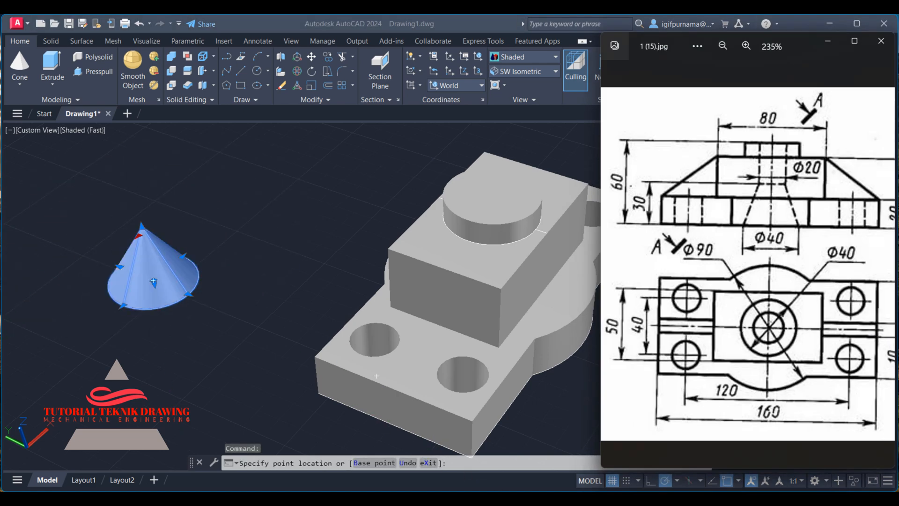
{"action": "key", "text": "alt+Tab"}
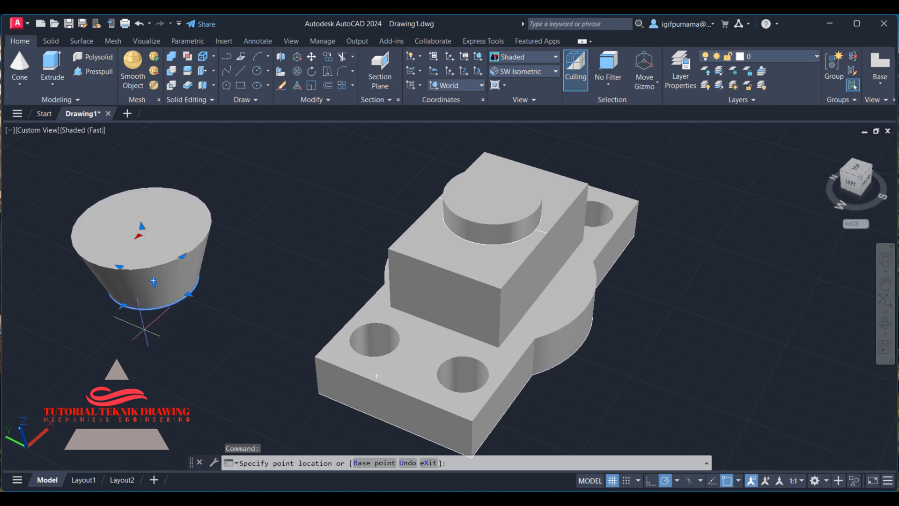
{"action": "type", "text": "0"}
{"action": "key", "text": "Return"}
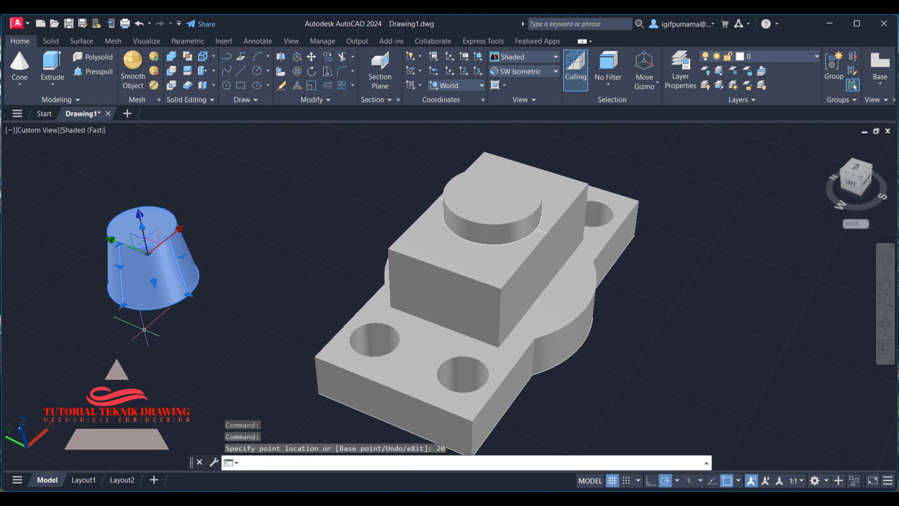
{"action": "key", "text": "Escape"}
Draw a 20-unit line starting from the cone's top edge.
{"action": "left_click", "coordinate": [885, 323]}
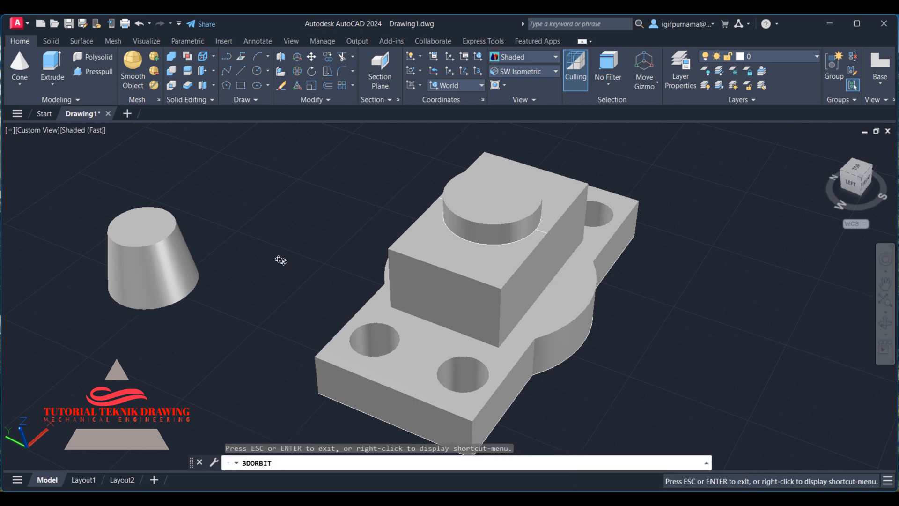
{"action": "mouse_move", "coordinate": [281, 261]}
{"action": "left_mouse_down"}
{"action": "mouse_move", "coordinate": [262, 234]}
{"action": "mouse_move", "coordinate": [237, 222]}
{"action": "mouse_move", "coordinate": [309, 242]}
{"action": "mouse_move", "coordinate": [311, 275]}
{"action": "mouse_move", "coordinate": [287, 267]}
{"action": "left_mouse_up"}
{"action": "right_click", "coordinate": [269, 228]}
{"action": "left_click", "coordinate": [275, 231]}
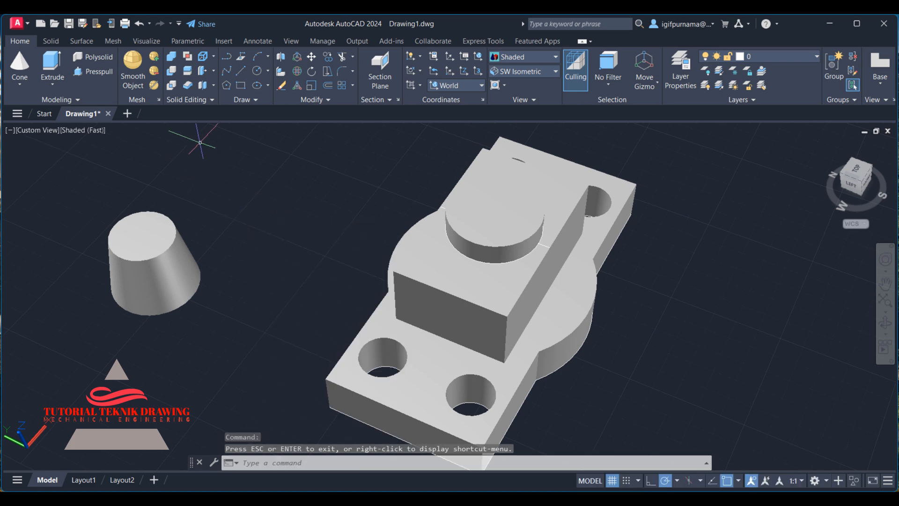
{"action": "left_click", "coordinate": [239, 71]}
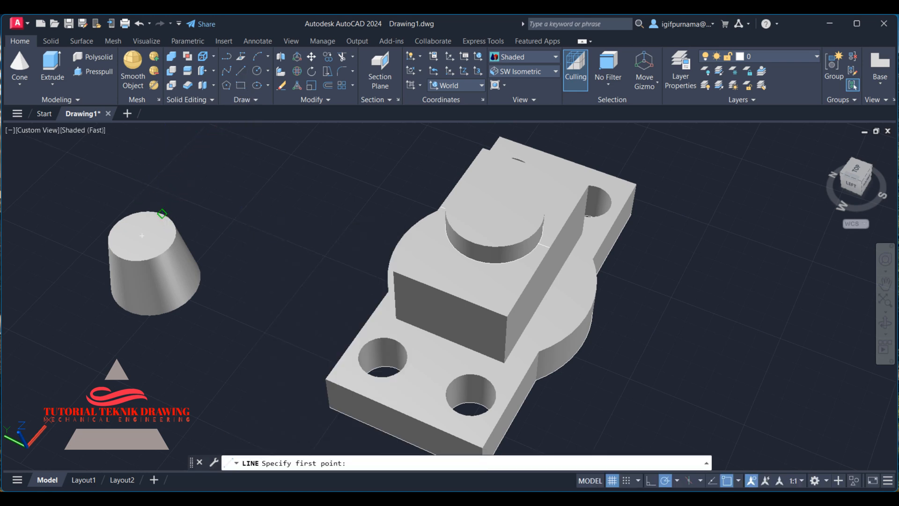
{"action": "left_click", "coordinate": [161, 214]}
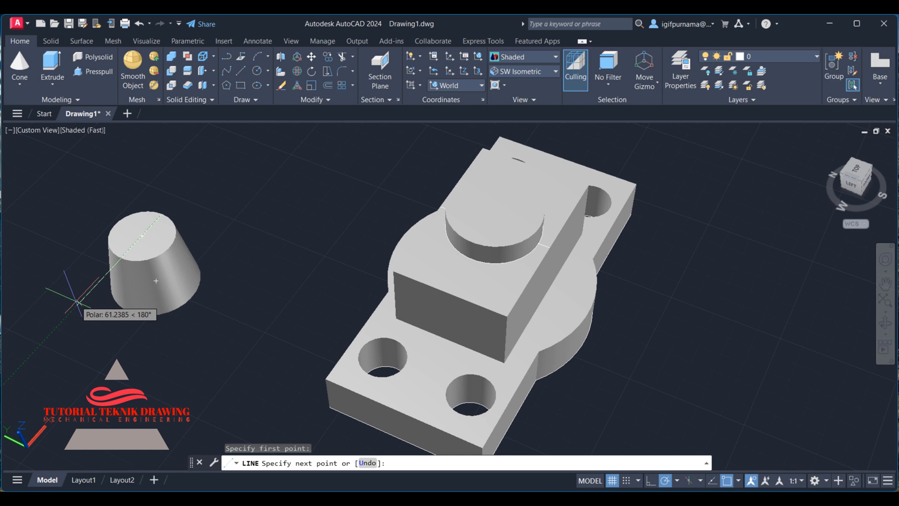
{"action": "type", "text": "20"}
{"action": "key", "text": "Return"}
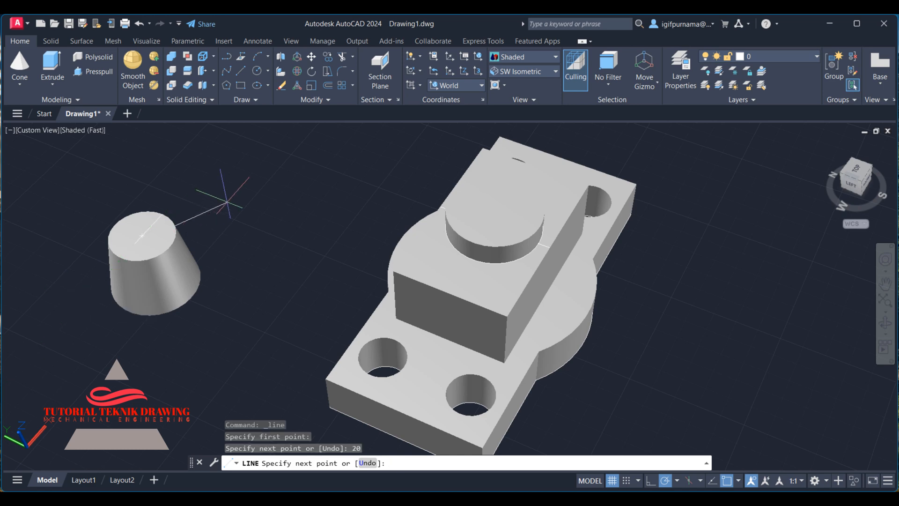
Undo the line, the view orbit and the cone's grip edit.
{"action": "key", "text": "ctrl+z"}
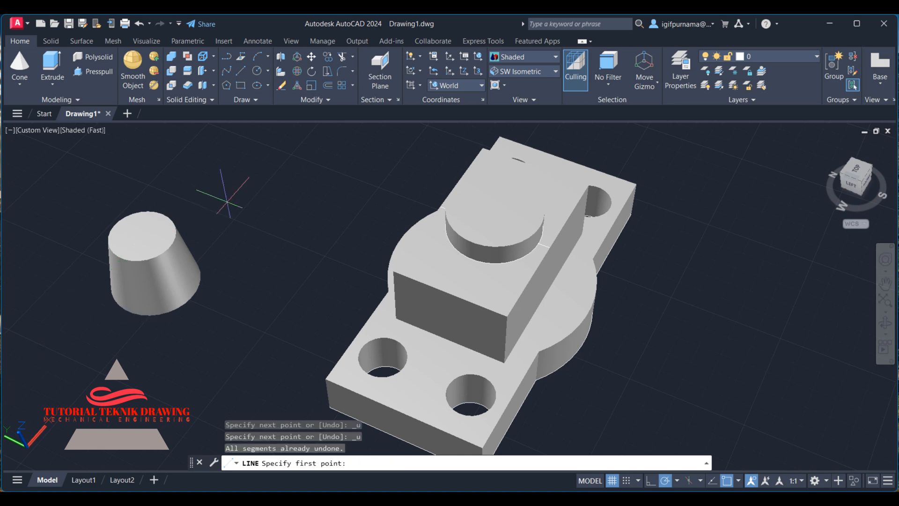
{"action": "key", "text": "ctrl+z"}
{"action": "key", "text": "ctrl+z"}
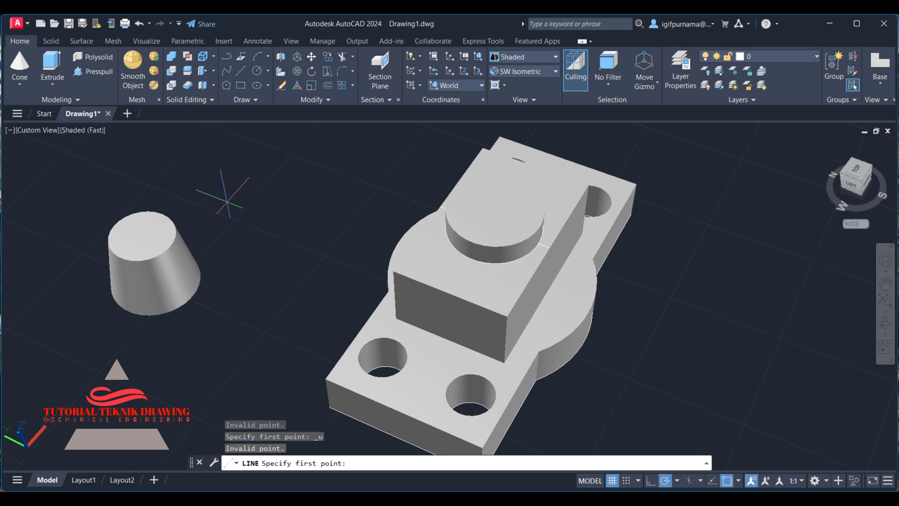
{"action": "key", "text": "Escape"}
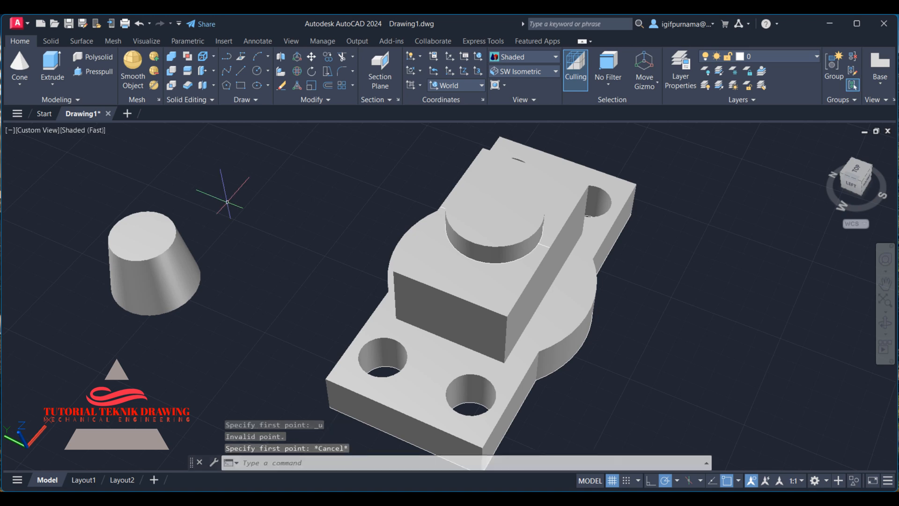
{"action": "key", "text": "ctrl+z"}
{"action": "key", "text": "ctrl+z"}
{"action": "key", "text": "ctrl+z"}
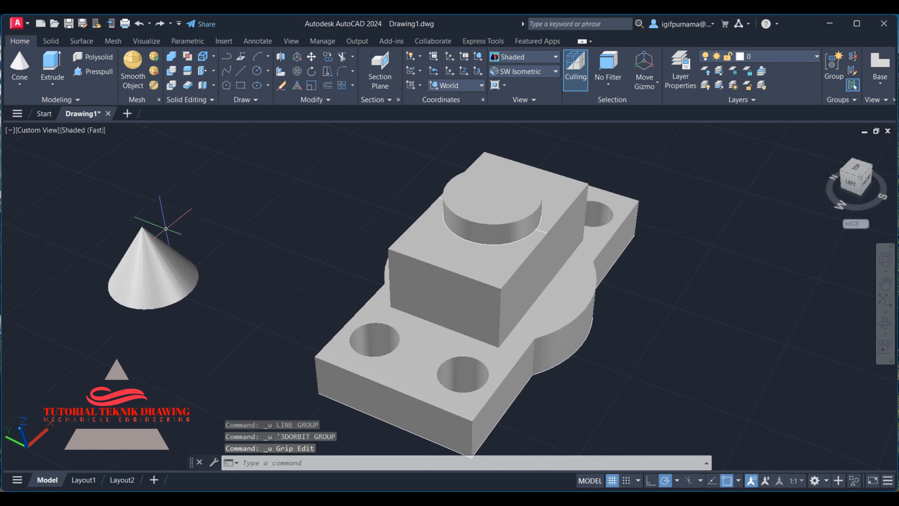
Use the cone's apex grip to give it a top radius of 10.
{"action": "left_click", "coordinate": [154, 246]}
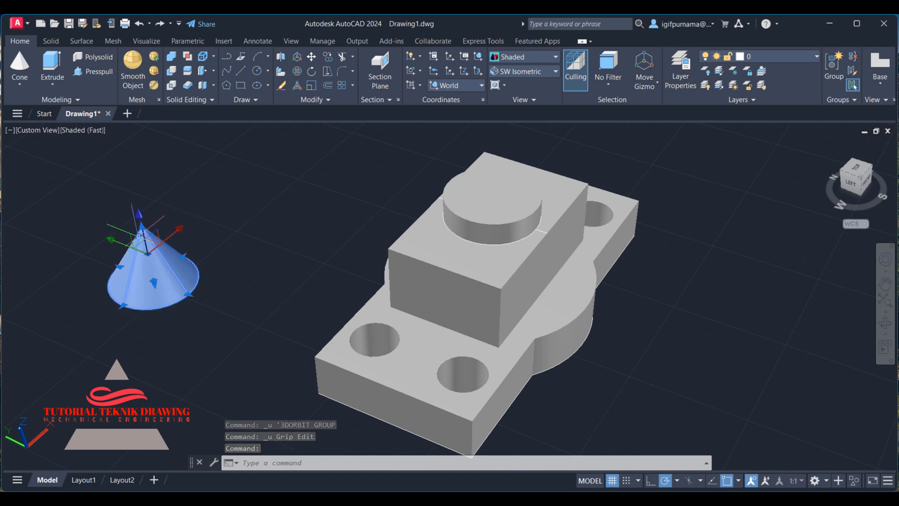
{"action": "left_click", "coordinate": [139, 239]}
{"action": "type", "text": "1"}
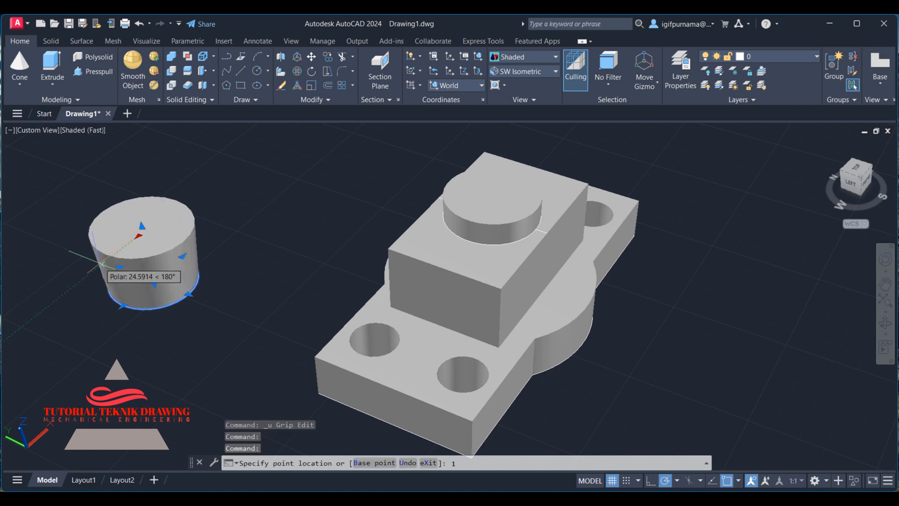
{"action": "type", "text": "0"}
{"action": "key", "text": "Return"}
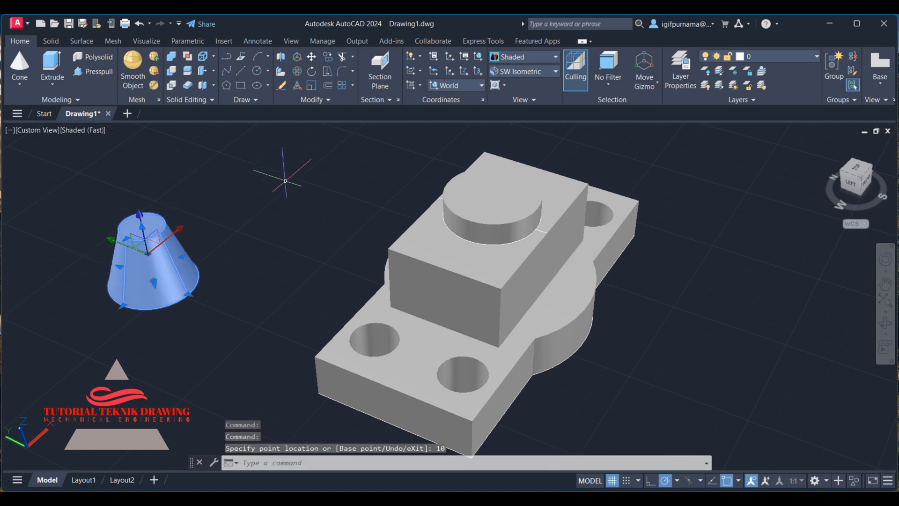
{"action": "key", "text": "Escape"}
Compare the tapered cone against the reference drawing's front view.
{"action": "left_click", "coordinate": [891, 334]}
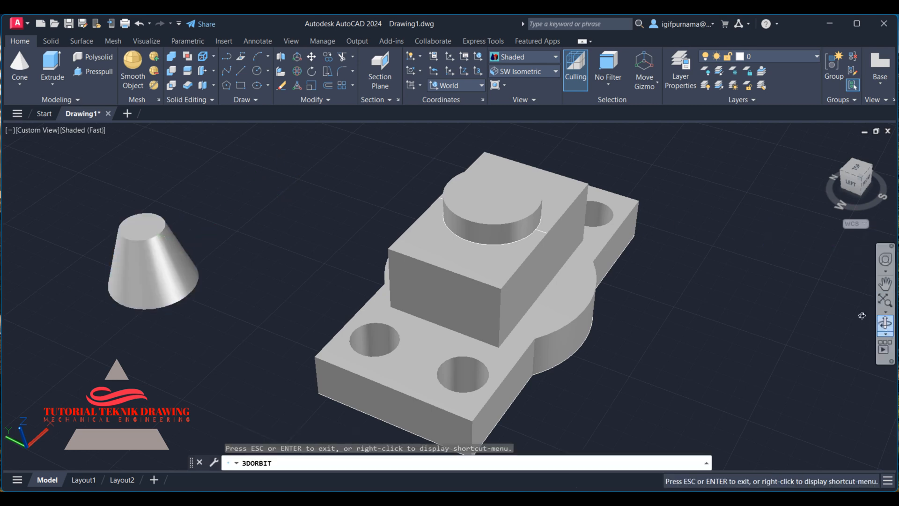
{"action": "left_click_drag", "start_coordinate": [334, 267], "coordinate": [301, 212]}
{"action": "right_click", "coordinate": [301, 212]}
{"action": "left_click", "coordinate": [322, 217]}
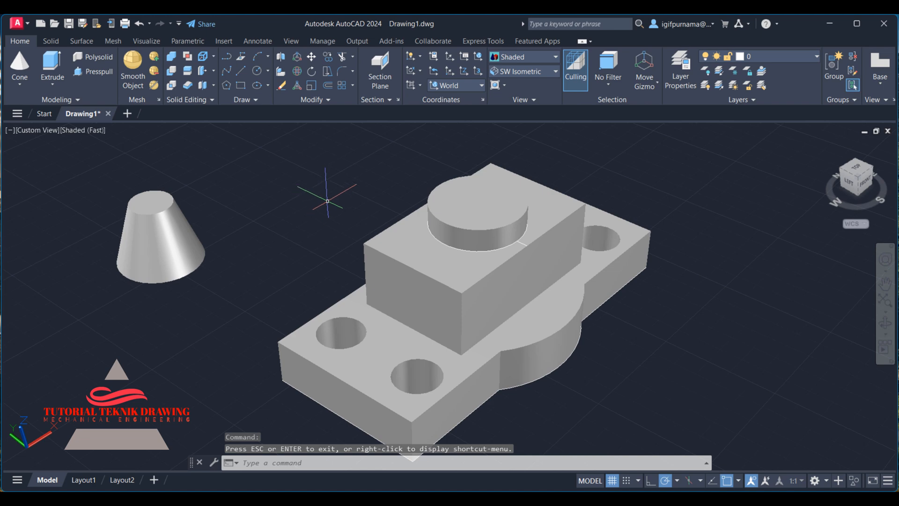
{"action": "mouse_move", "coordinate": [539, 269]}
{"action": "left_click", "coordinate": [546, 498]}
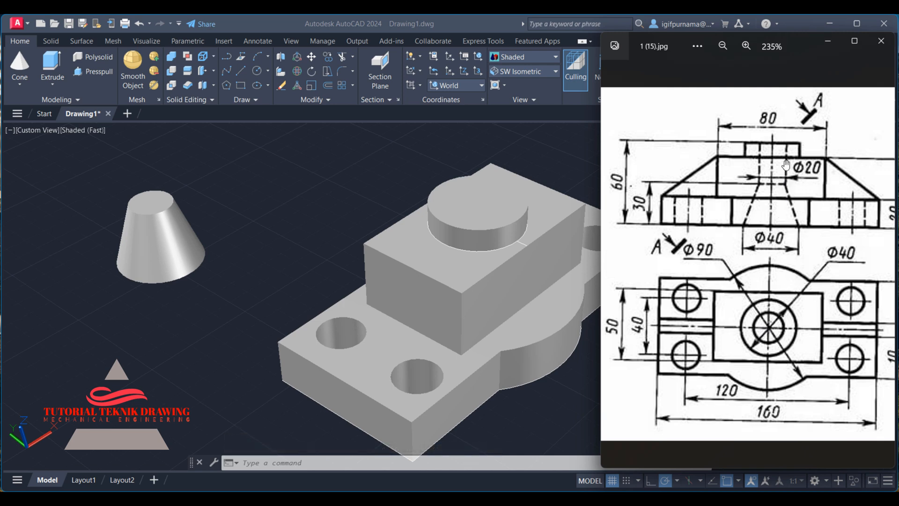
{"action": "left_click", "coordinate": [280, 167]}
Presspull the cone's top face upward to add a cylinder above the frustum.
{"action": "left_click", "coordinate": [92, 71]}
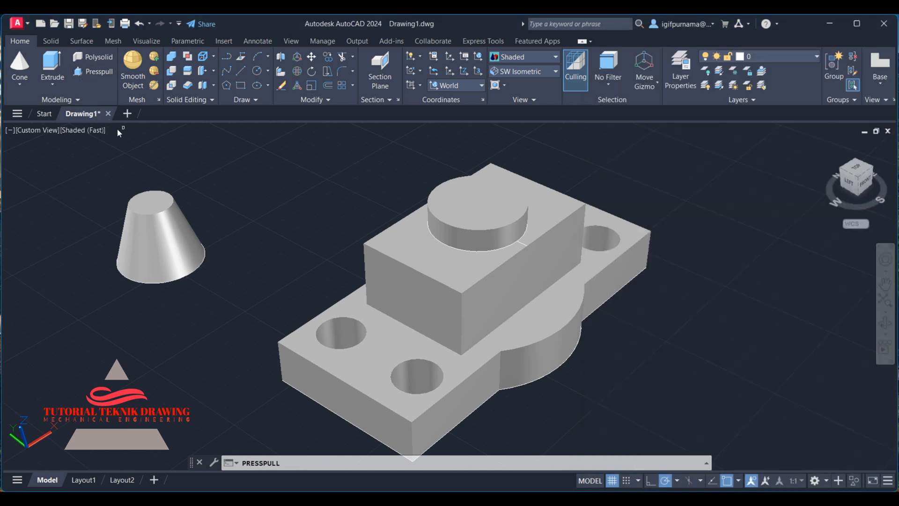
{"action": "left_click", "coordinate": [150, 200]}
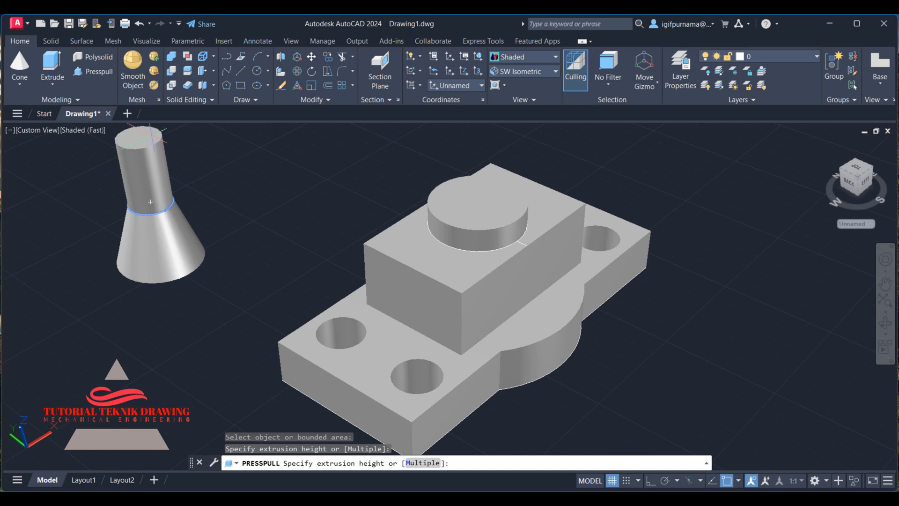
{"action": "left_click", "coordinate": [150, 202]}
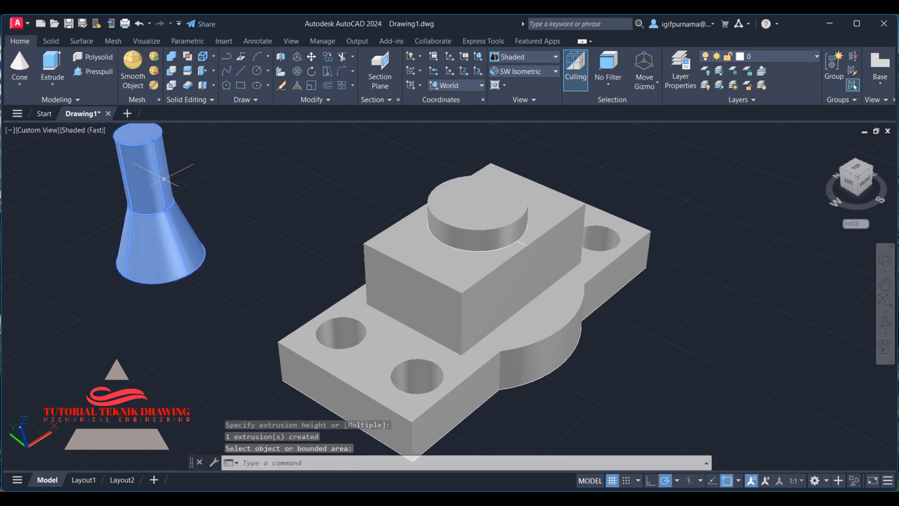
Switch to the 2D Wireframe style and move the cone so its base centre sits at the centre of the boss block's hole.
{"action": "left_click", "coordinate": [519, 57]}
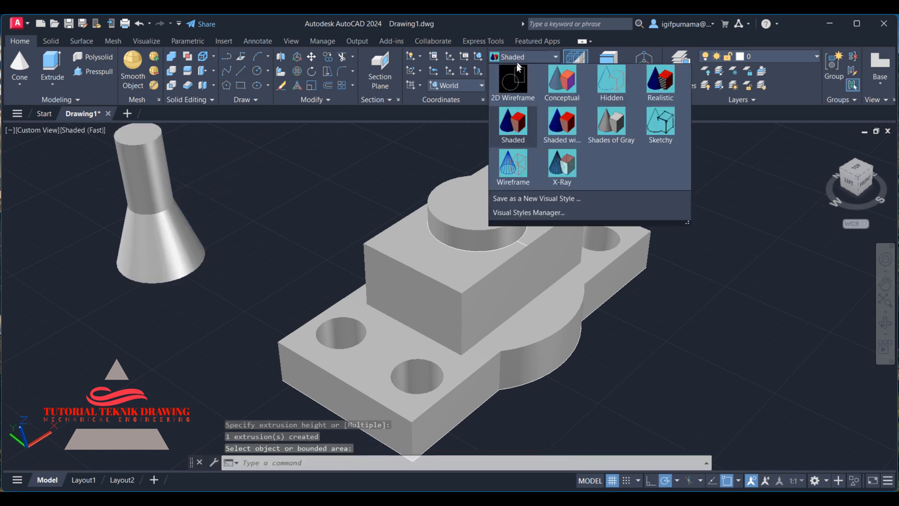
{"action": "left_click", "coordinate": [512, 71]}
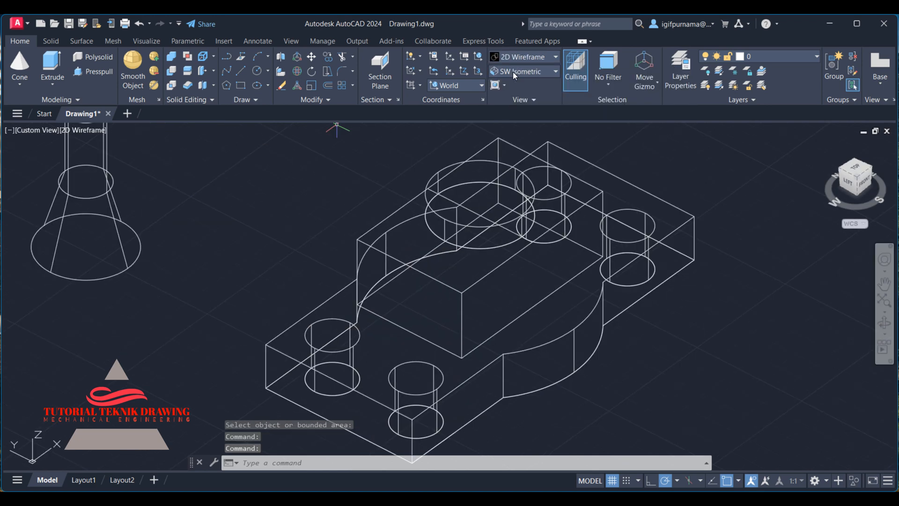
{"action": "left_click", "coordinate": [311, 60]}
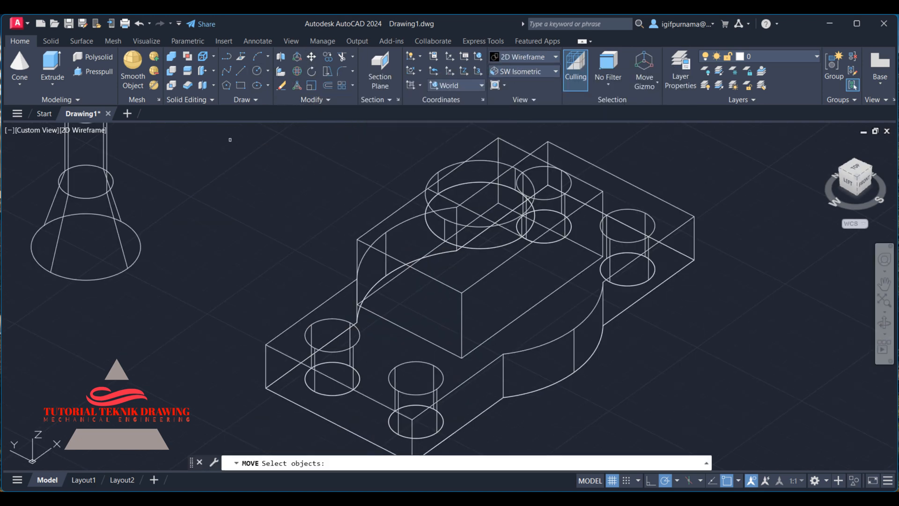
{"action": "left_click", "coordinate": [164, 299]}
{"action": "left_click", "coordinate": [125, 233]}
{"action": "key", "text": "Return"}
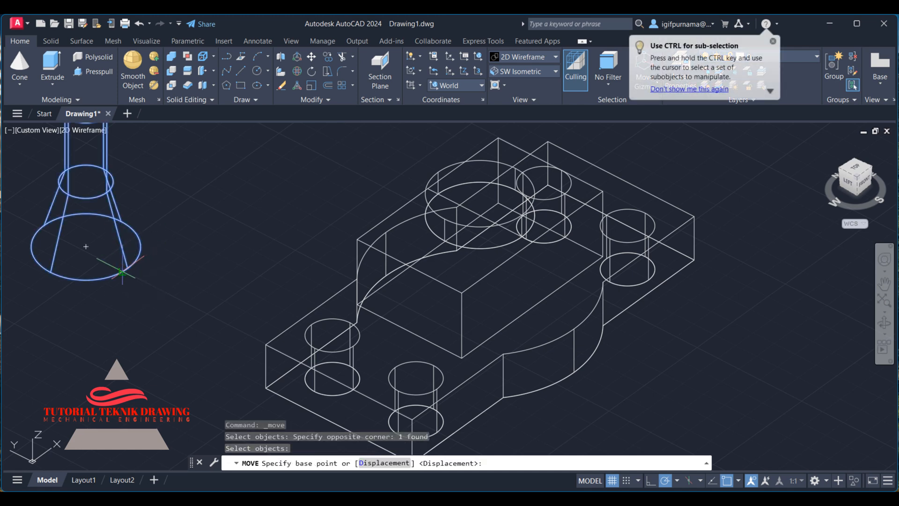
{"action": "left_click", "coordinate": [85, 246]}
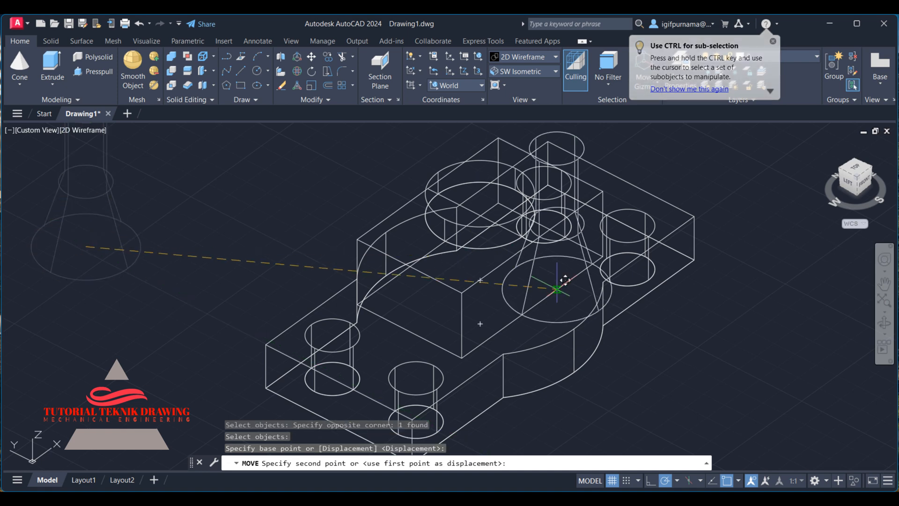
{"action": "left_click", "coordinate": [480, 323]}
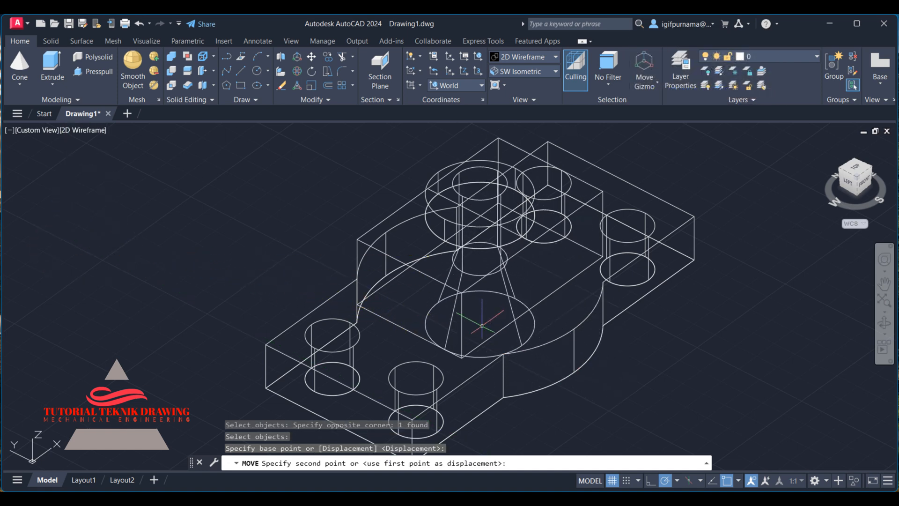
Return to the Shaded style and subtract the cone from the main part to cut the tapered hole.
{"action": "left_click", "coordinate": [527, 57]}
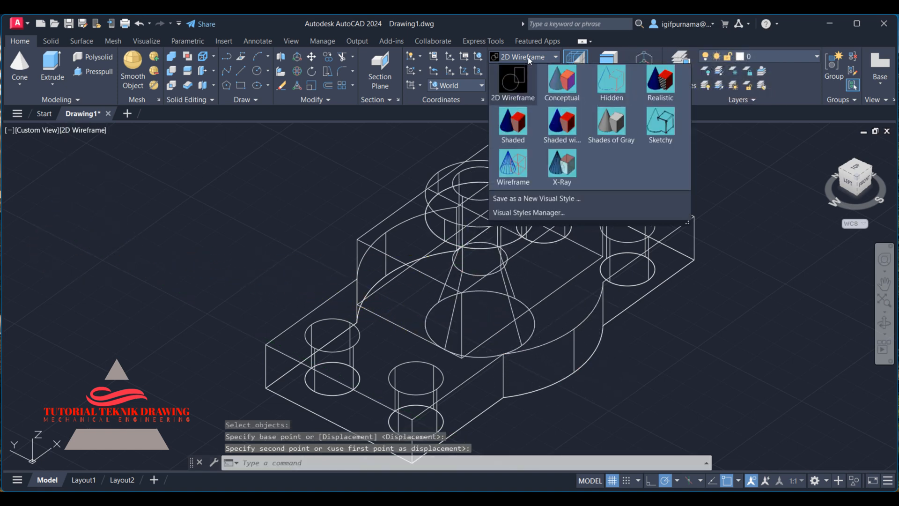
{"action": "left_click", "coordinate": [510, 127]}
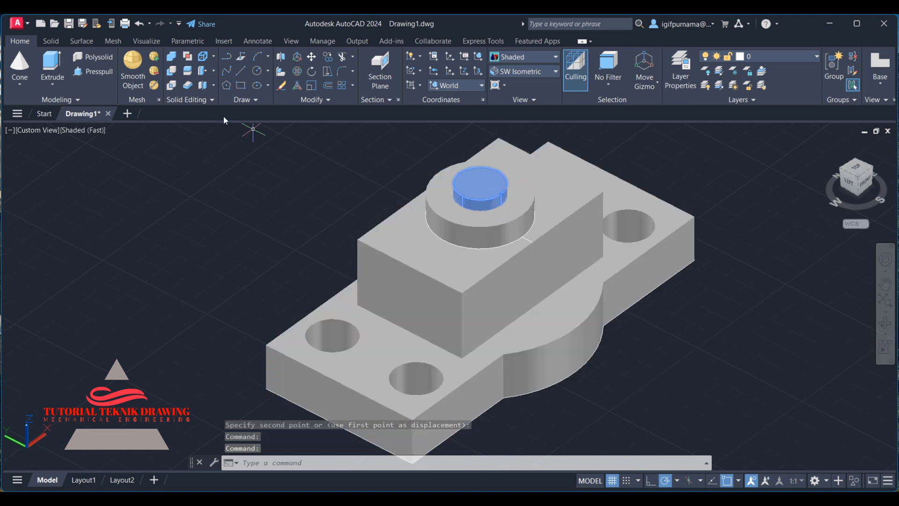
{"action": "left_click", "coordinate": [173, 70]}
{"action": "left_click", "coordinate": [423, 290]}
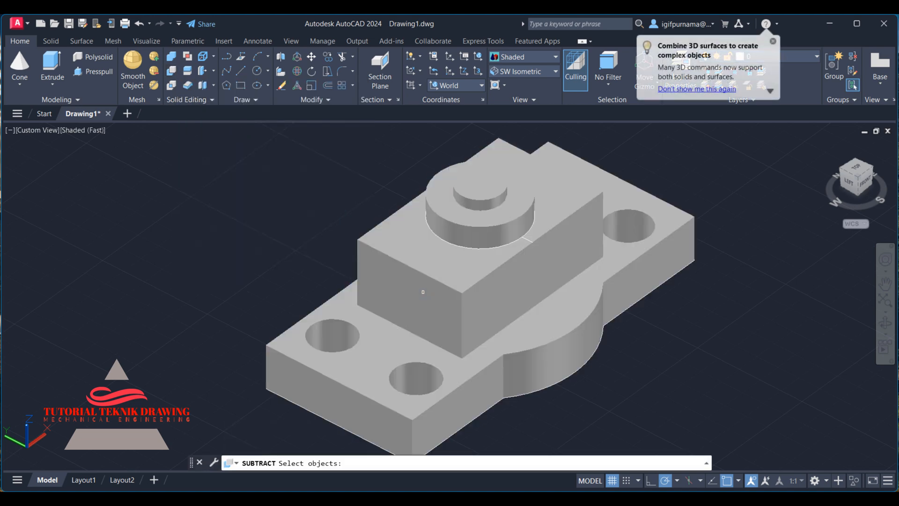
{"action": "left_click", "coordinate": [425, 287]}
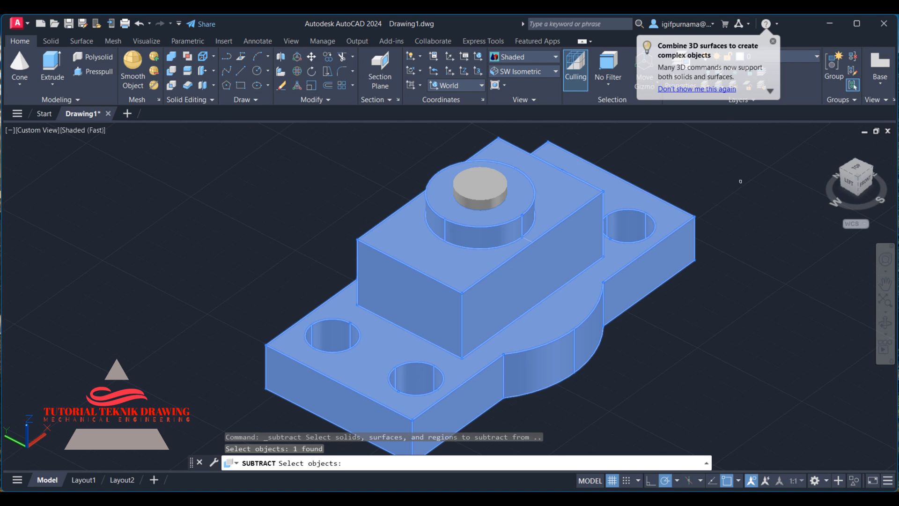
{"action": "key", "text": "Return"}
{"action": "left_click", "coordinate": [471, 184]}
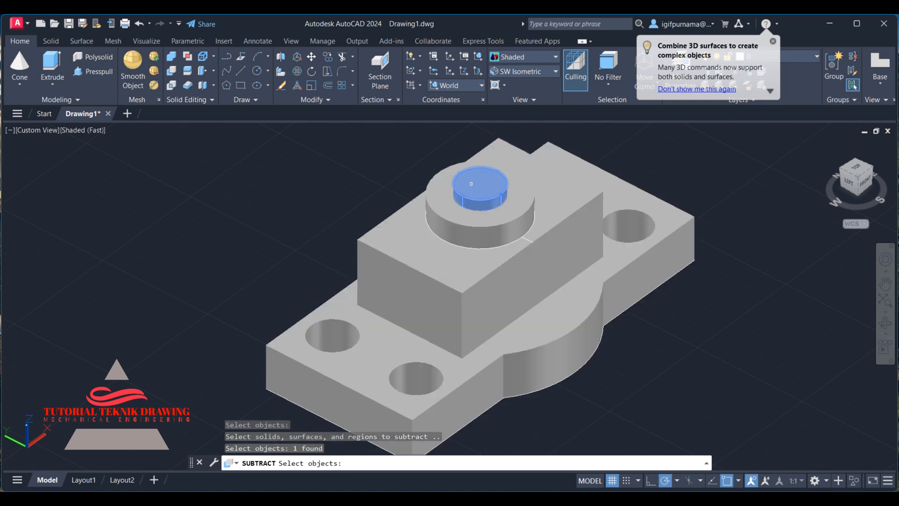
{"action": "key", "text": "Return"}
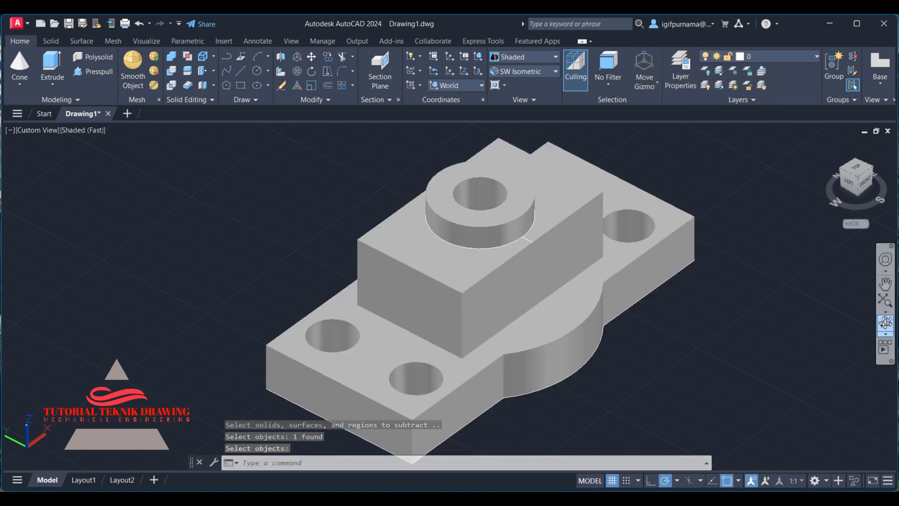
Orbit the model and examine the reference drawing's front and top views.
{"action": "left_click", "coordinate": [884, 322]}
{"action": "left_click_drag", "start_coordinate": [518, 271], "coordinate": [506, 307]}
{"action": "right_click", "coordinate": [512, 229]}
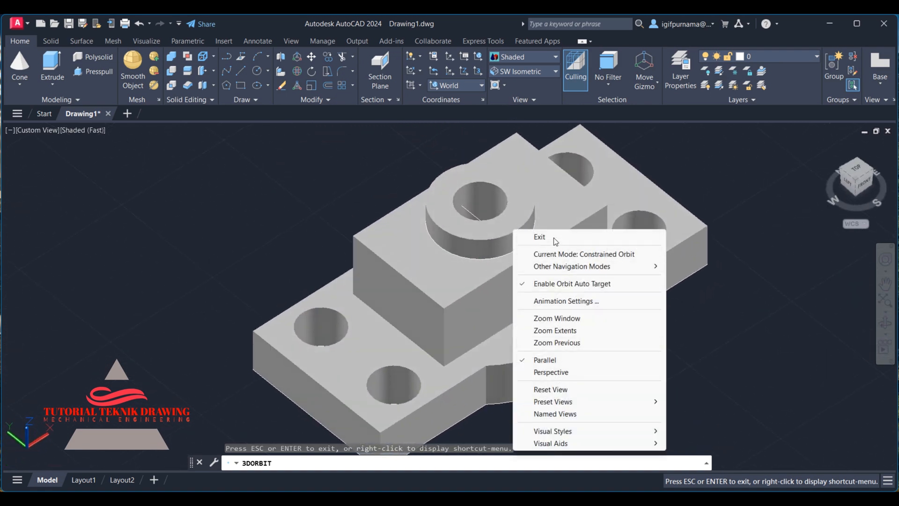
{"action": "left_click", "coordinate": [529, 237]}
{"action": "left_click", "coordinate": [601, 499]}
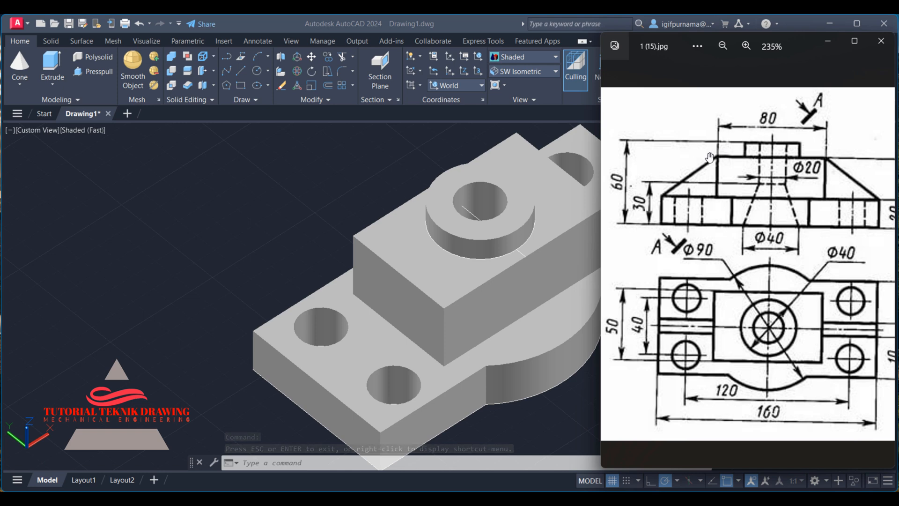
{"action": "mouse_move", "coordinate": [769, 213]}
{"action": "left_mouse_down"}
{"action": "mouse_move", "coordinate": [690, 225]}
{"action": "mouse_move", "coordinate": [792, 195]}
{"action": "left_mouse_up"}
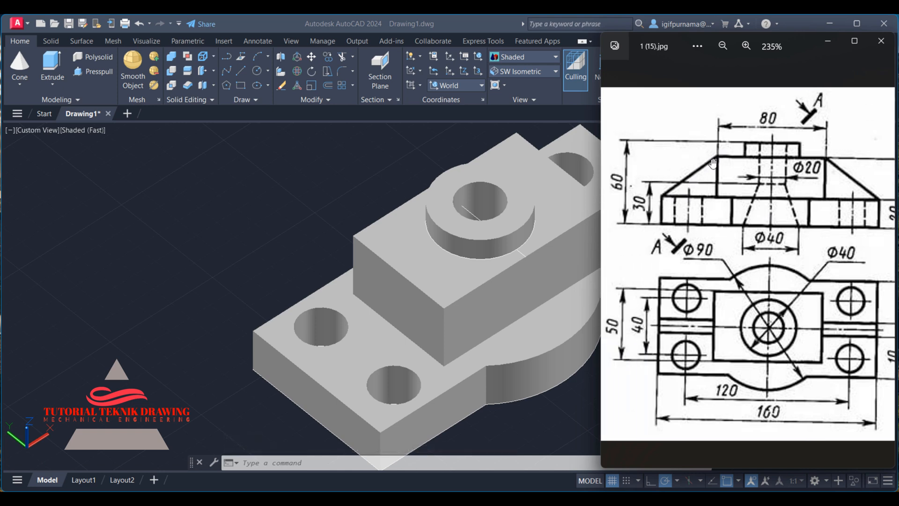
{"action": "left_click_drag", "start_coordinate": [765, 346], "coordinate": [713, 346]}
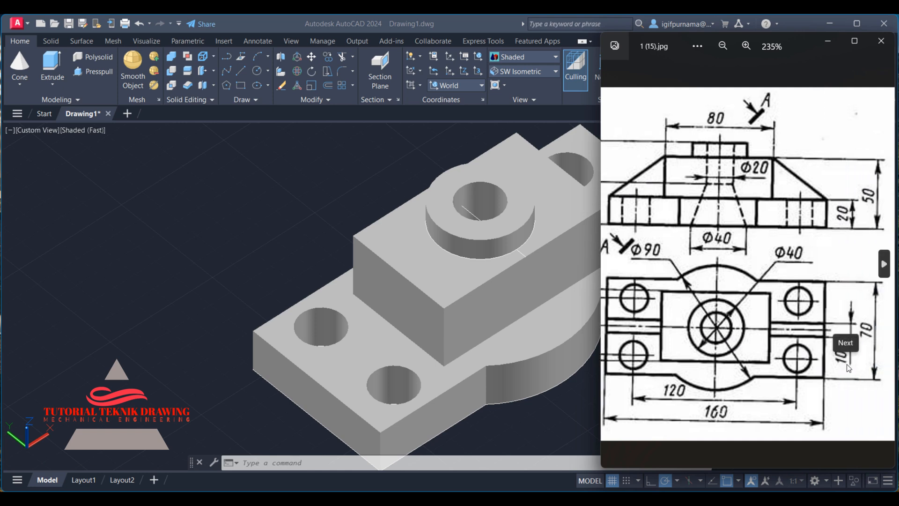
Draw a line across the base plate's top face from edge to edge beside the boss block.
{"action": "left_click", "coordinate": [243, 72]}
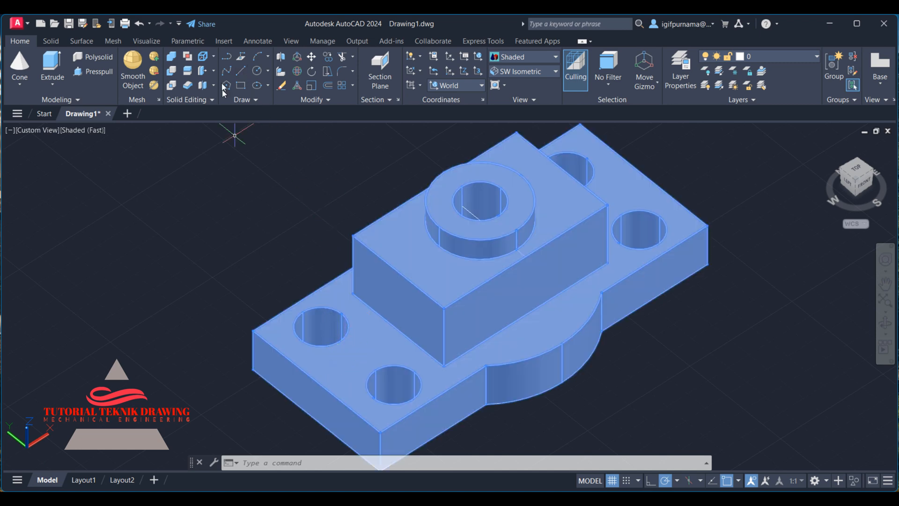
{"action": "left_click", "coordinate": [241, 71]}
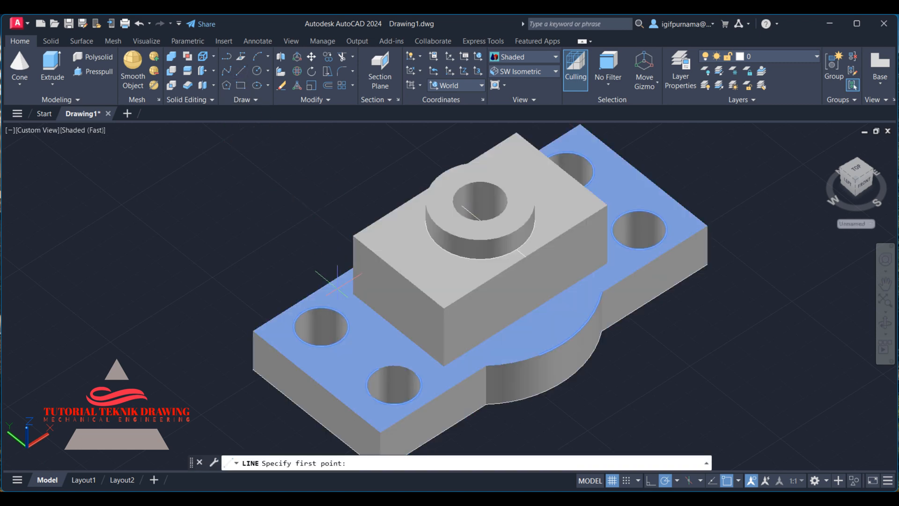
{"action": "left_click", "coordinate": [316, 381]}
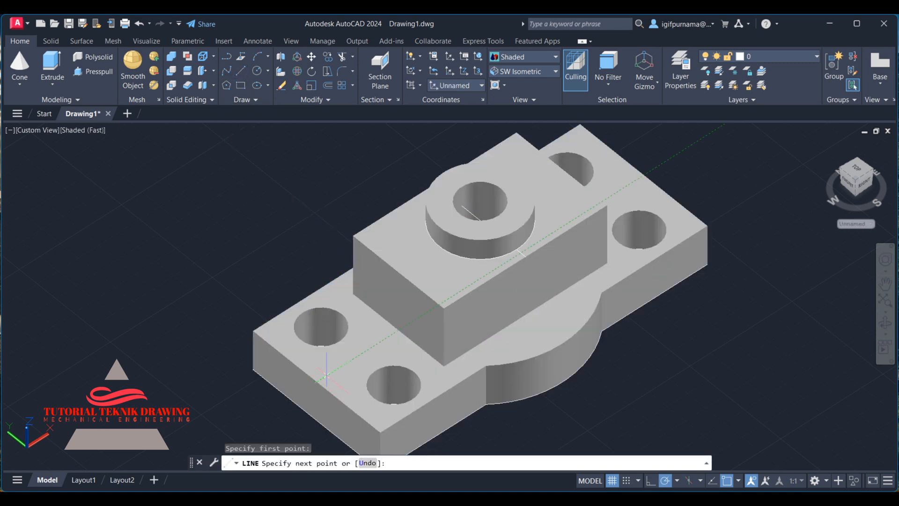
{"action": "left_click", "coordinate": [643, 174]}
{"action": "right_click", "coordinate": [643, 175]}
{"action": "left_click", "coordinate": [657, 184]}
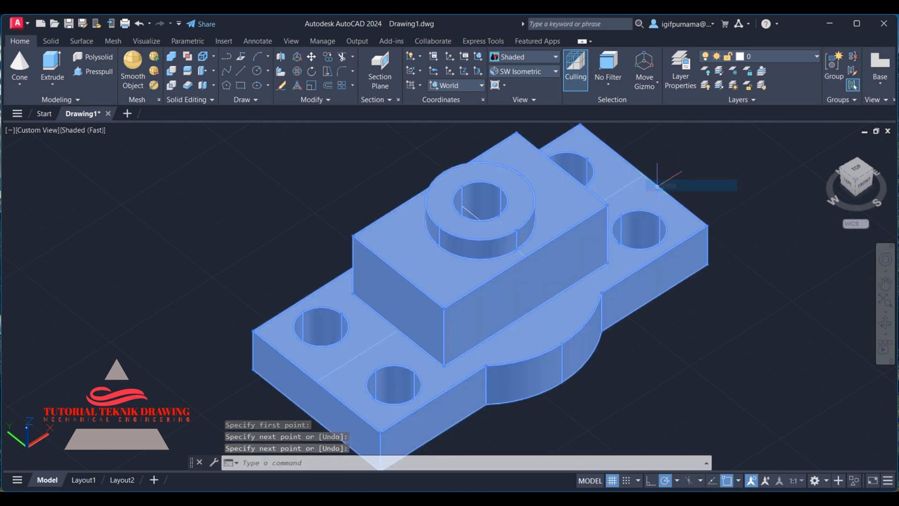
Copy the line 5 units across the base plate.
{"action": "left_click", "coordinate": [327, 57]}
{"action": "left_click", "coordinate": [638, 181]}
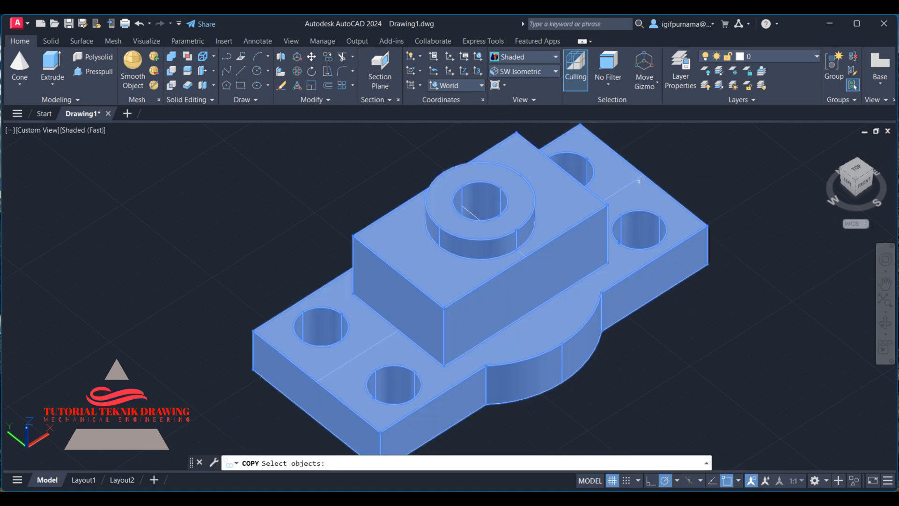
{"action": "left_click", "coordinate": [635, 179]}
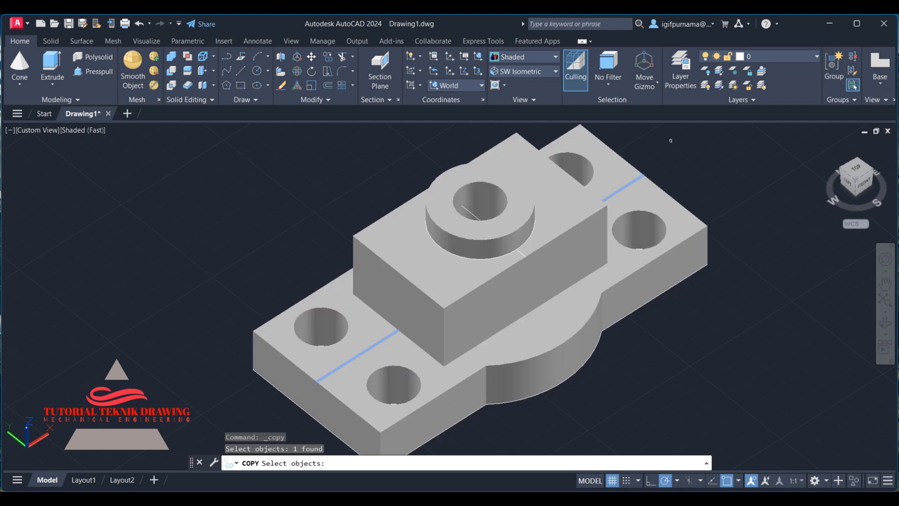
{"action": "key", "text": "Return"}
{"action": "left_click", "coordinate": [674, 156]}
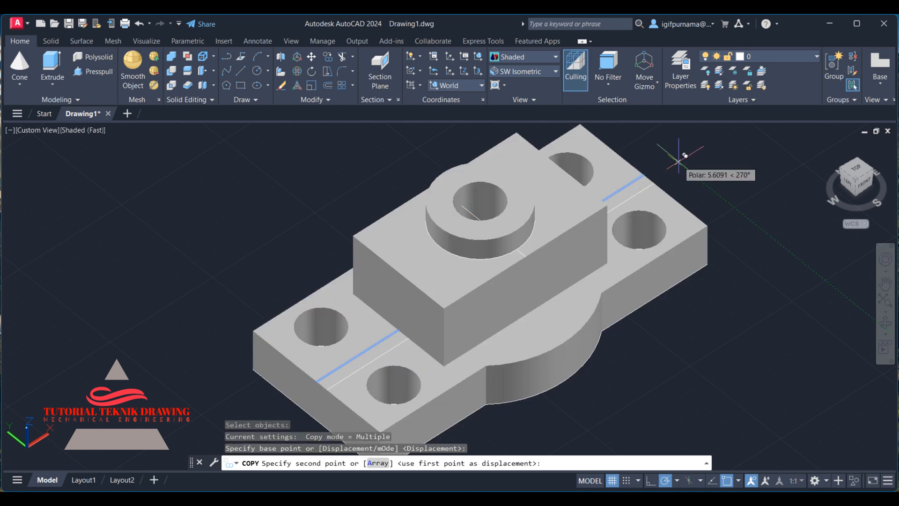
{"action": "key", "text": "Return"}
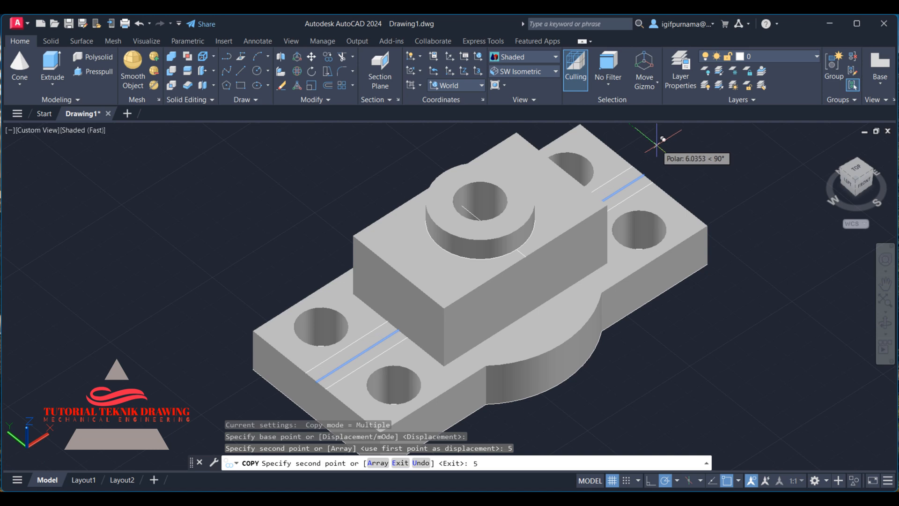
{"action": "type", "text": "5"}
{"action": "key", "text": "Return"}
{"action": "key", "text": "Return"}
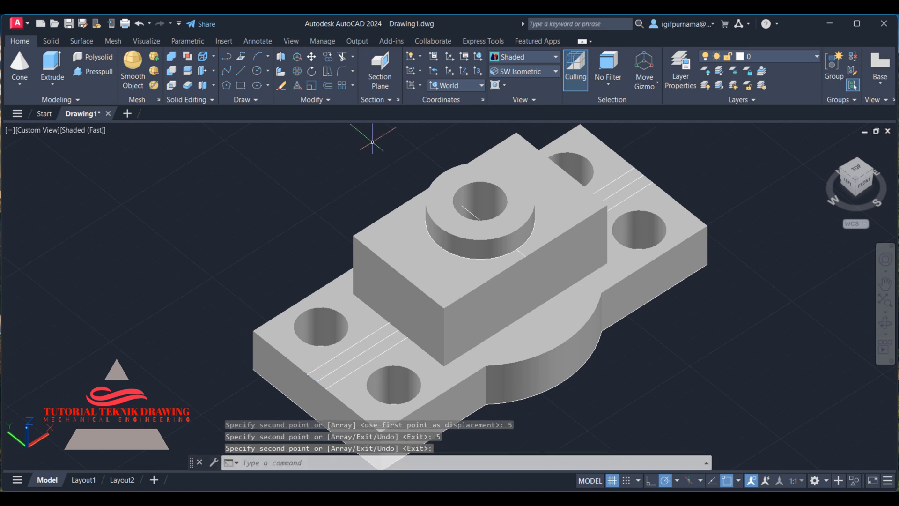
Erase the original line, keeping only the copied one.
{"action": "left_click", "coordinate": [287, 85]}
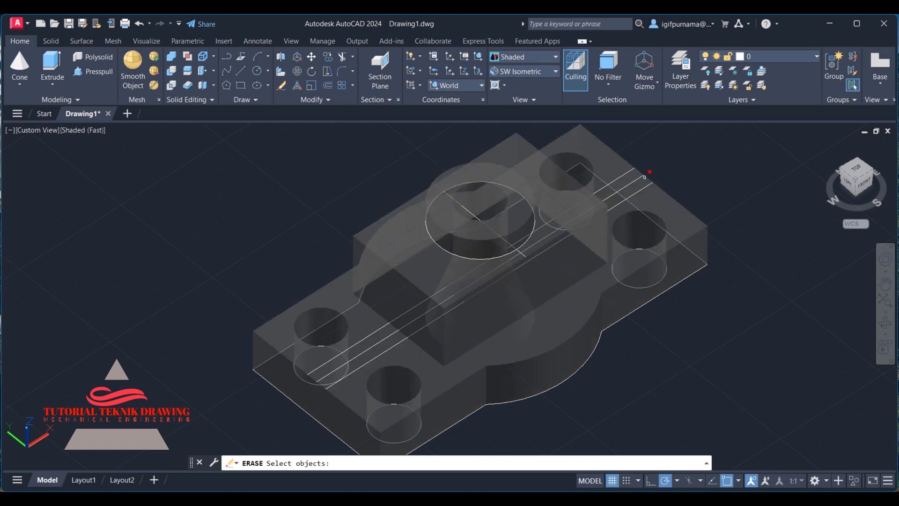
{"action": "left_click", "coordinate": [637, 176]}
{"action": "key", "text": "Return"}
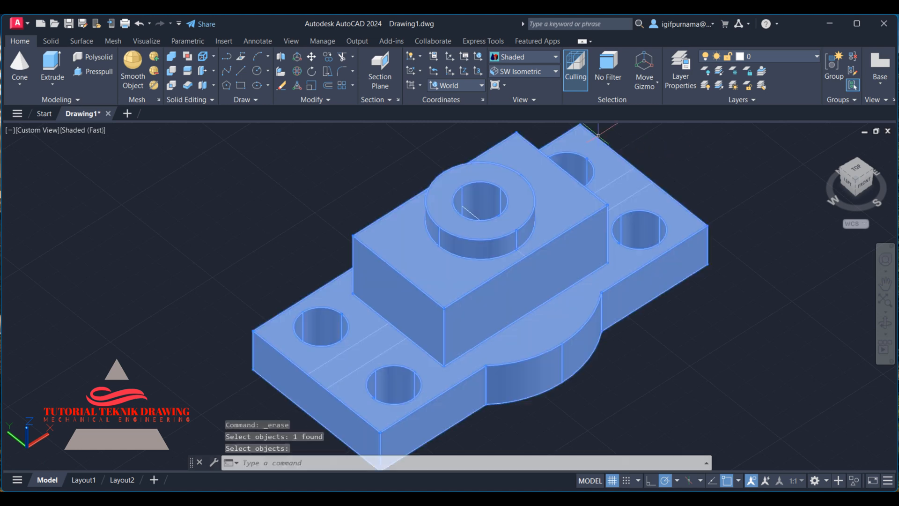
Presspull the base plate's strips on both sides of the boss block upward into raised blocks.
{"action": "left_click", "coordinate": [90, 71]}
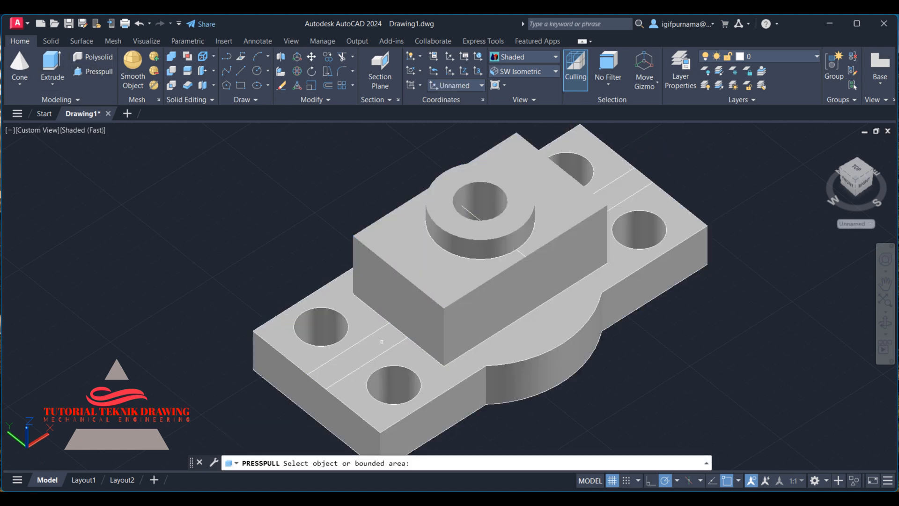
{"action": "left_click", "coordinate": [358, 355]}
{"action": "left_click", "coordinate": [480, 317]}
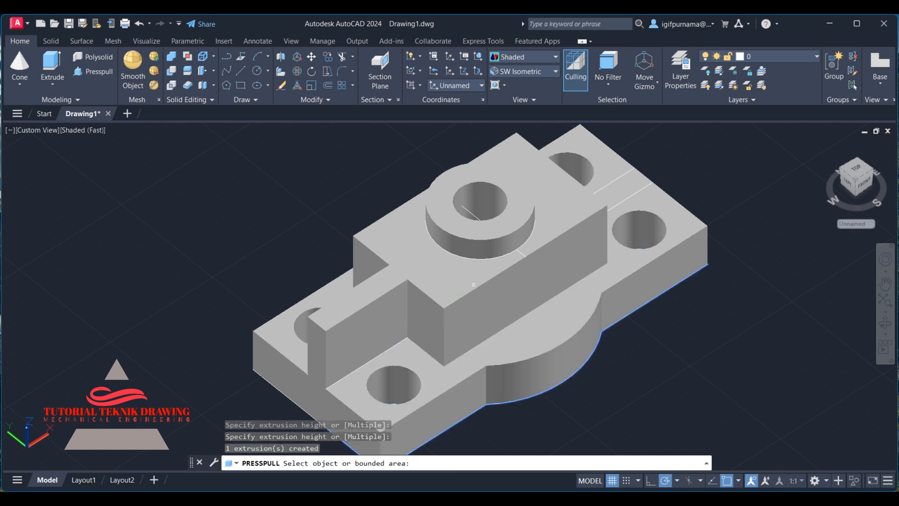
{"action": "left_click", "coordinate": [620, 188]}
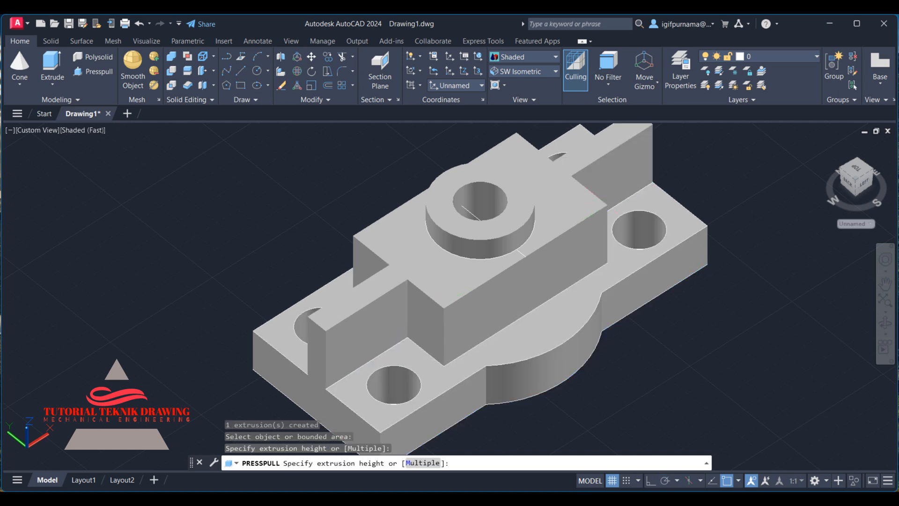
{"action": "left_click", "coordinate": [623, 136]}
{"action": "key", "text": "Return"}
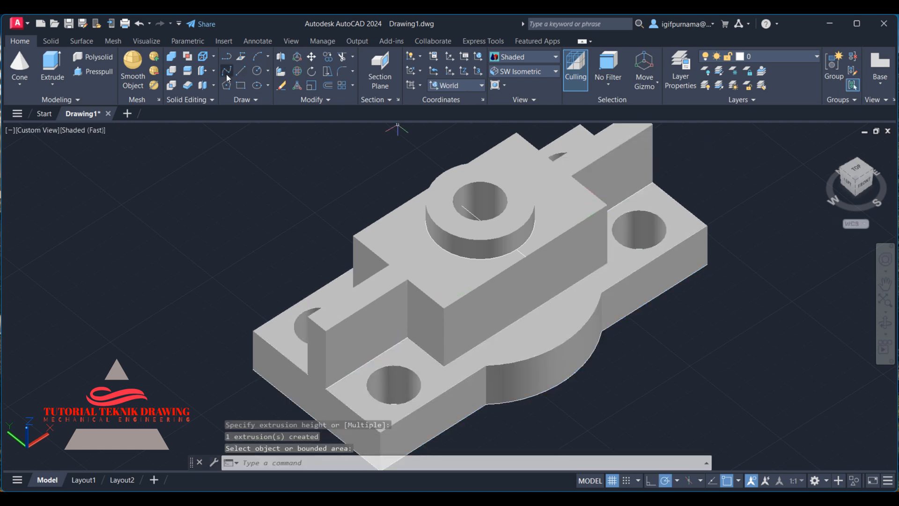
Draw a diagonal line across the left raised block's top face from its outer front corner to the boss block.
{"action": "left_click", "coordinate": [242, 70]}
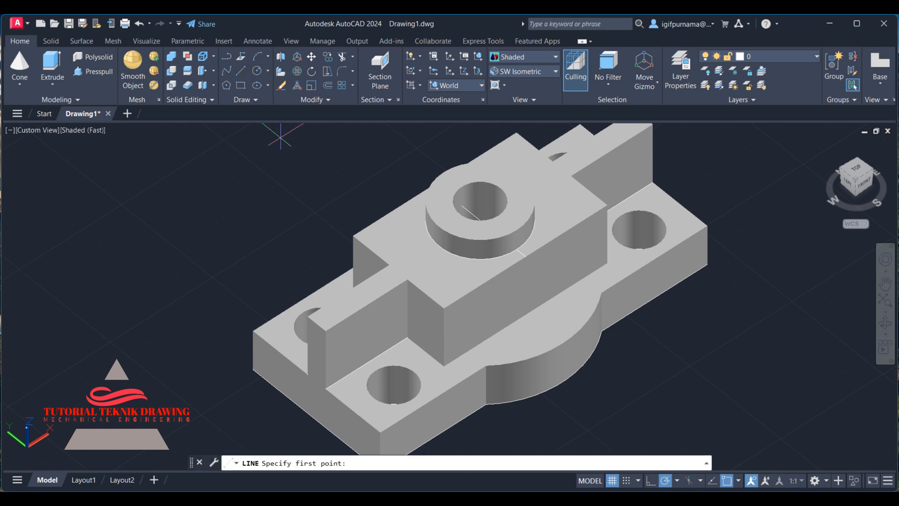
{"action": "left_click", "coordinate": [326, 388]}
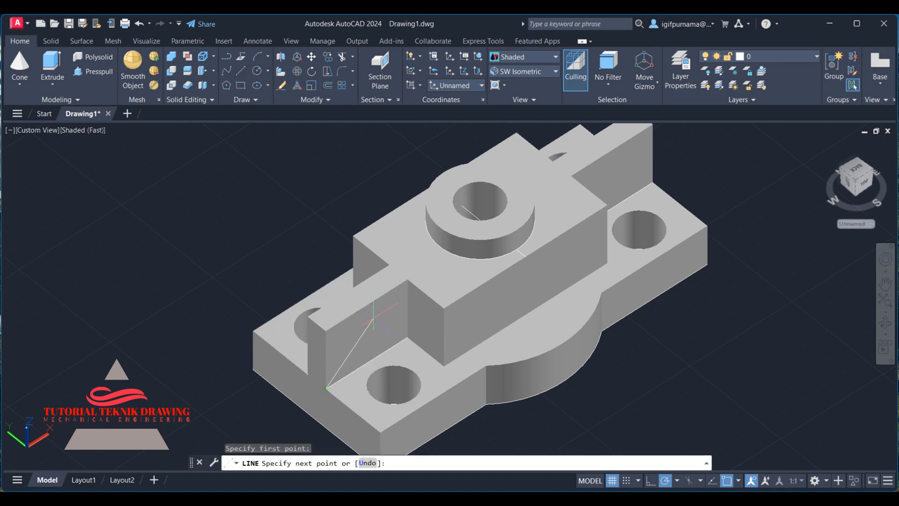
{"action": "left_click", "coordinate": [407, 279]}
{"action": "right_click", "coordinate": [407, 280]}
{"action": "left_click", "coordinate": [412, 287]}
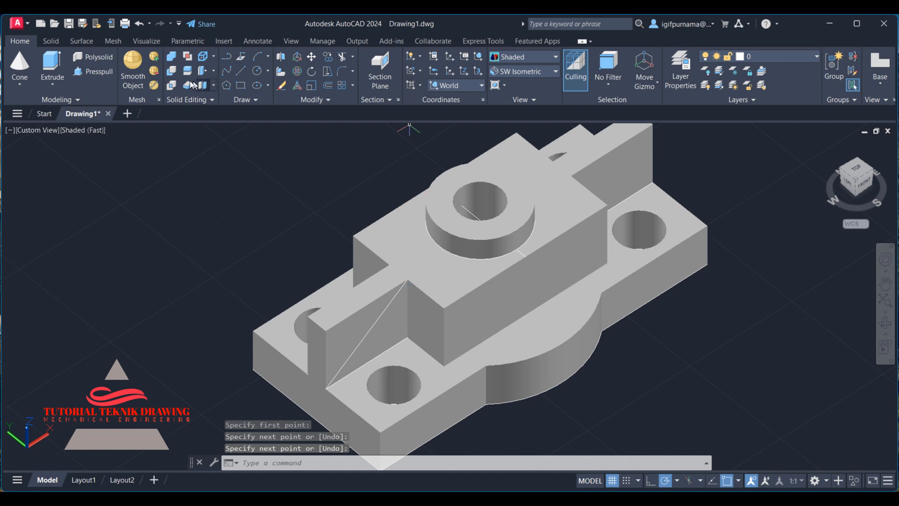
Draw a diagonal line across the right raised block's top face from its outer corner to the boss block.
{"action": "left_click", "coordinate": [241, 70]}
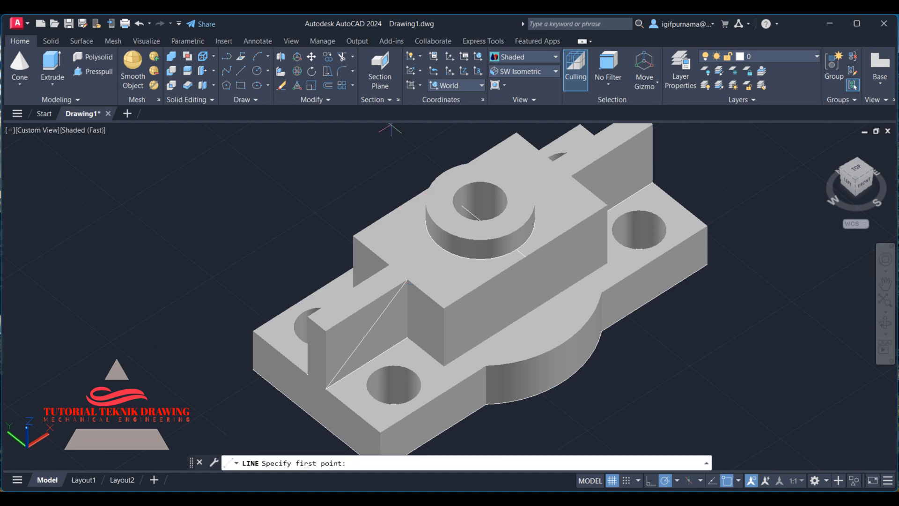
{"action": "left_click", "coordinate": [653, 181]}
{"action": "left_click", "coordinate": [572, 177]}
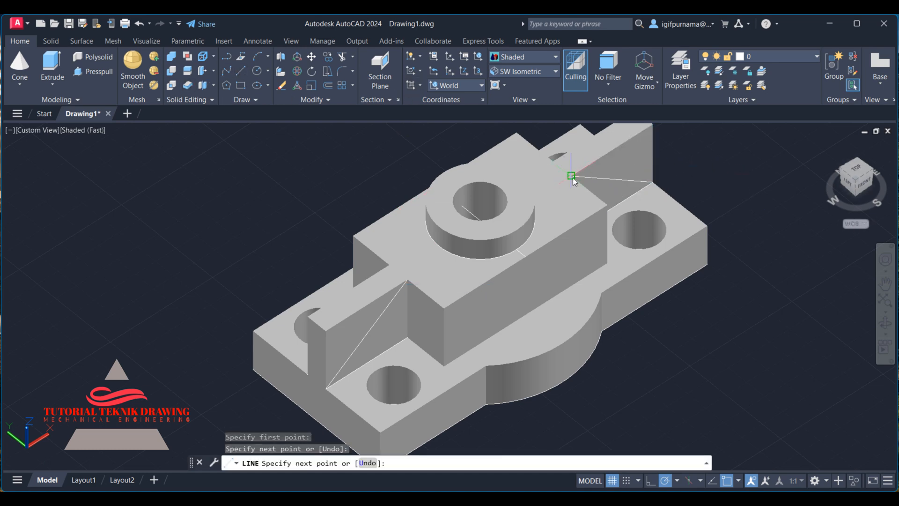
{"action": "right_click", "coordinate": [572, 177]}
{"action": "left_click", "coordinate": [585, 183]}
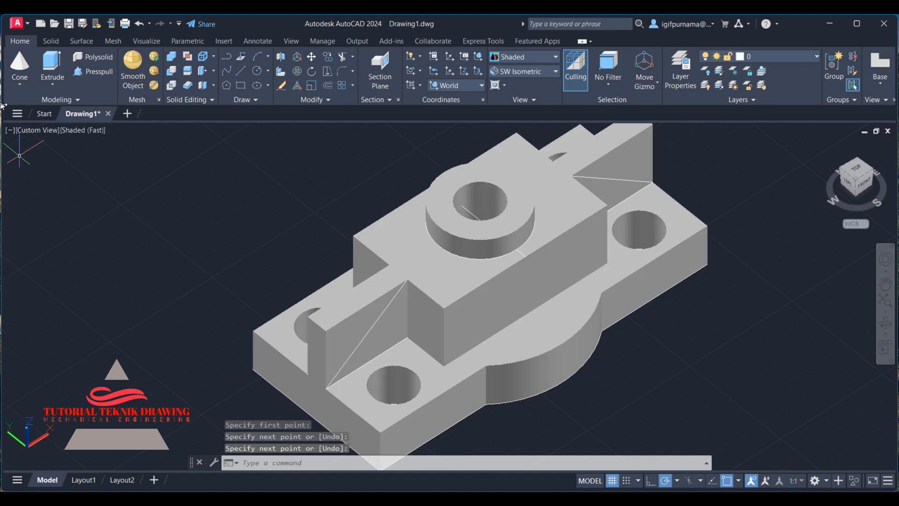
Presspull the outer triangular halves of both raised blocks down to form sloped ribs.
{"action": "left_click", "coordinate": [96, 74]}
{"action": "left_click", "coordinate": [342, 342]}
{"action": "left_click", "coordinate": [307, 288]}
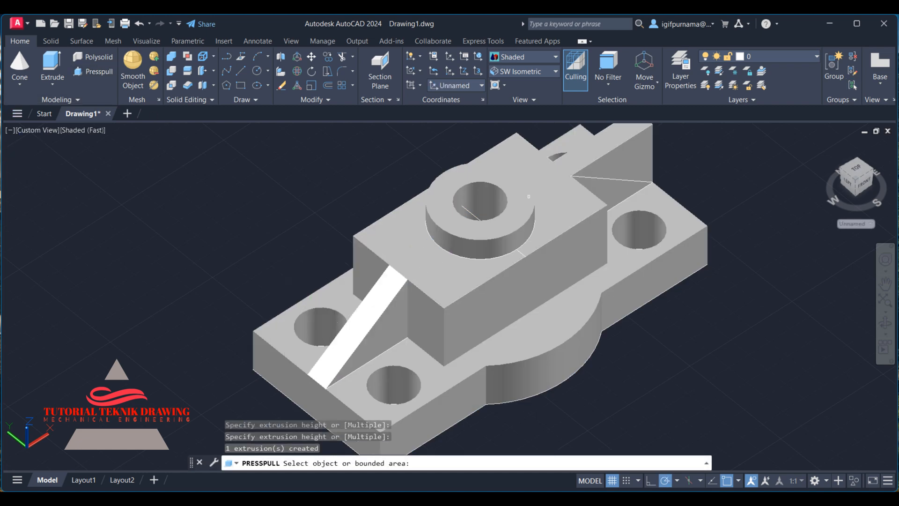
{"action": "left_click", "coordinate": [630, 157]}
{"action": "left_click", "coordinate": [580, 140]}
{"action": "key", "text": "Return"}
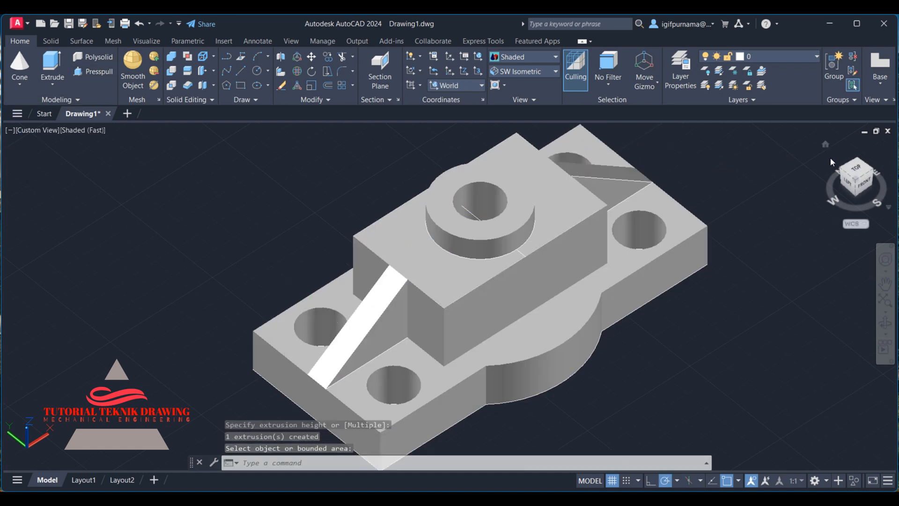
Move the solid part away from the underlying 2D reference drawing.
{"action": "left_click", "coordinate": [825, 145]}
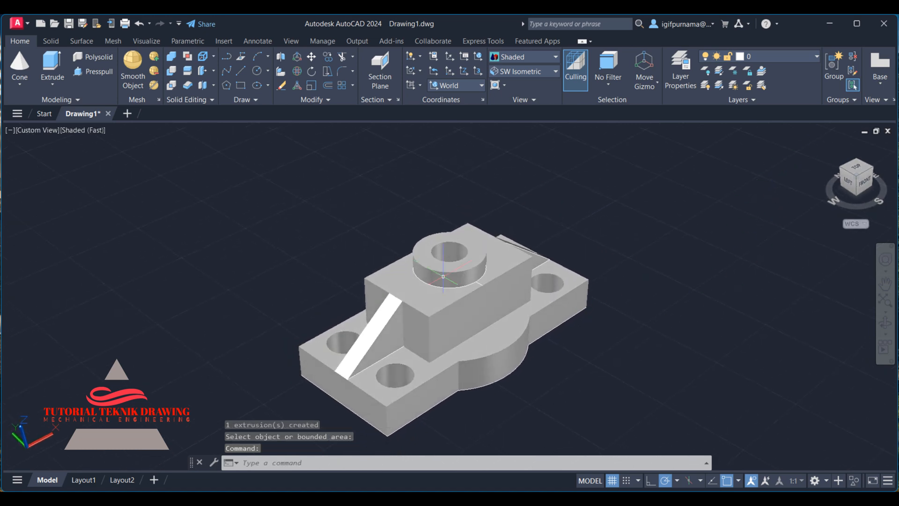
{"action": "left_click", "coordinate": [310, 59]}
{"action": "left_click", "coordinate": [445, 305]}
{"action": "key", "text": "Return"}
{"action": "left_click", "coordinate": [464, 271]}
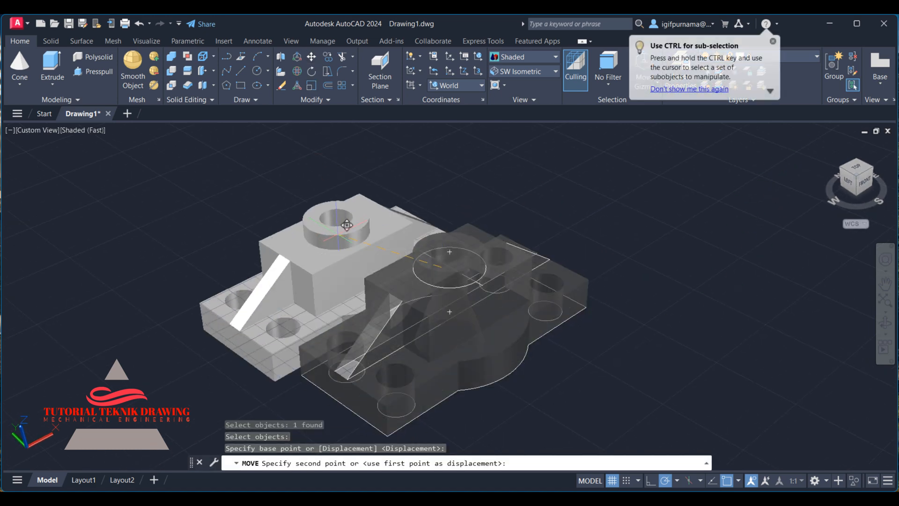
{"action": "left_click", "coordinate": [282, 86]}
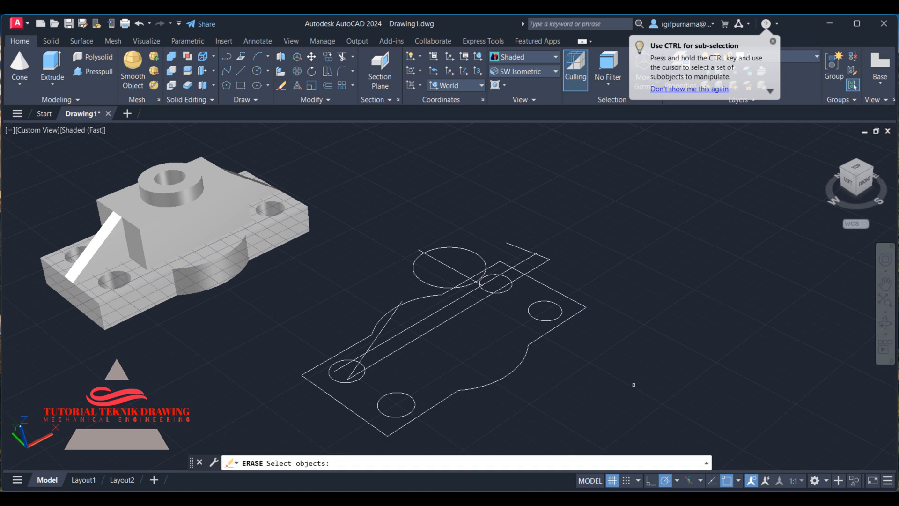
Erase all the 2D reference drawing lines and turn off the grid.
{"action": "left_click", "coordinate": [633, 400]}
{"action": "left_click", "coordinate": [418, 205]}
{"action": "left_click", "coordinate": [468, 431]}
{"action": "left_click", "coordinate": [358, 313]}
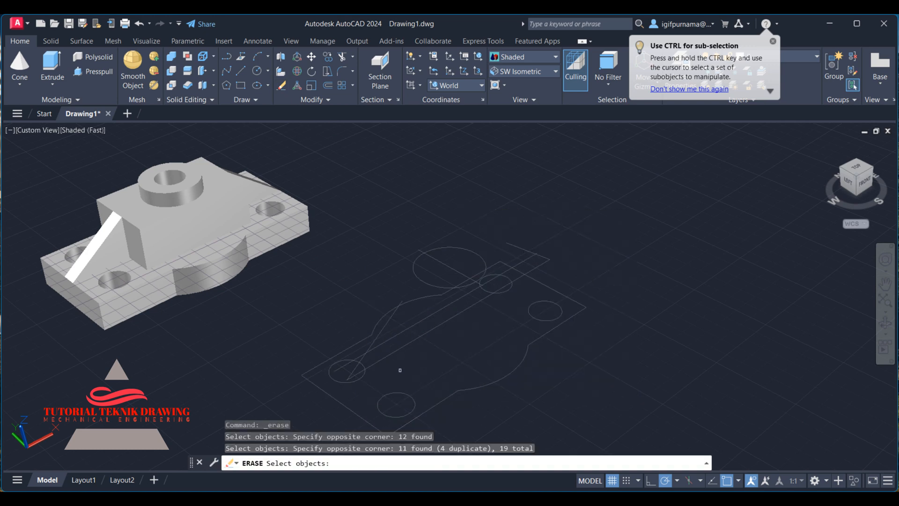
{"action": "left_click", "coordinate": [398, 375]}
{"action": "key", "text": "Return"}
{"action": "key", "text": "Return"}
{"action": "left_click", "coordinate": [426, 268]}
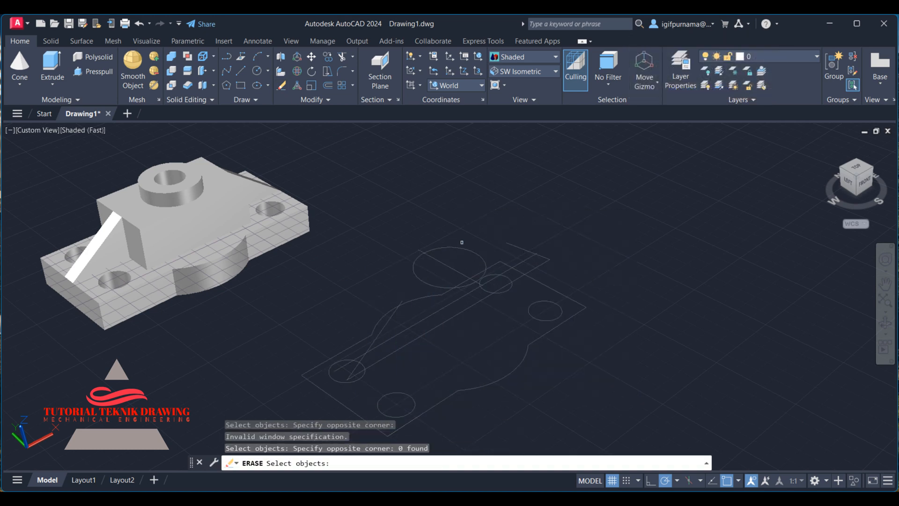
{"action": "key", "text": "Return"}
{"action": "left_click", "coordinate": [612, 481]}
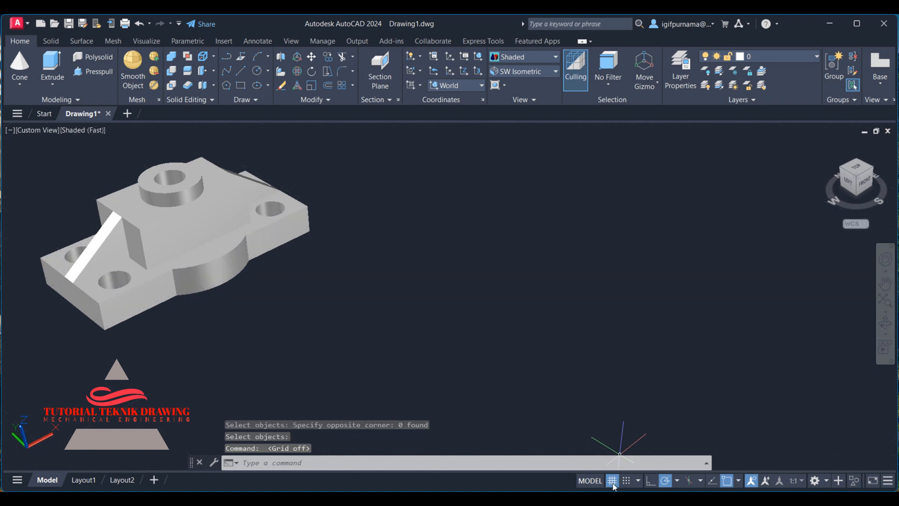
{"action": "left_click", "coordinate": [825, 145]}
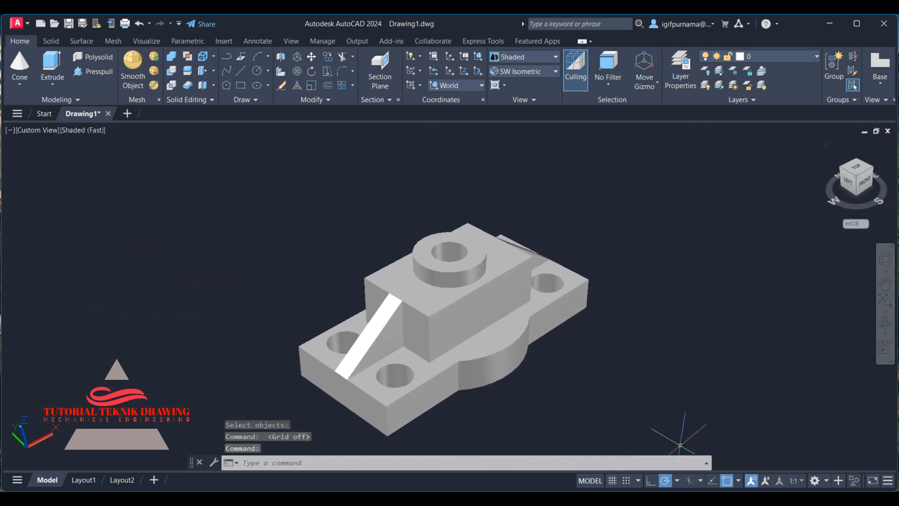
{"action": "key", "text": "alt+Tab"}
{"action": "key", "text": "alt+Tab"}
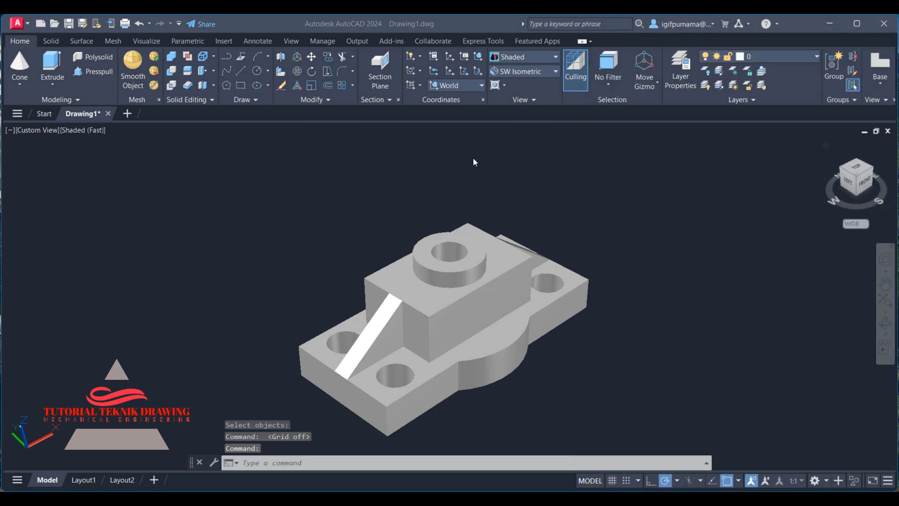
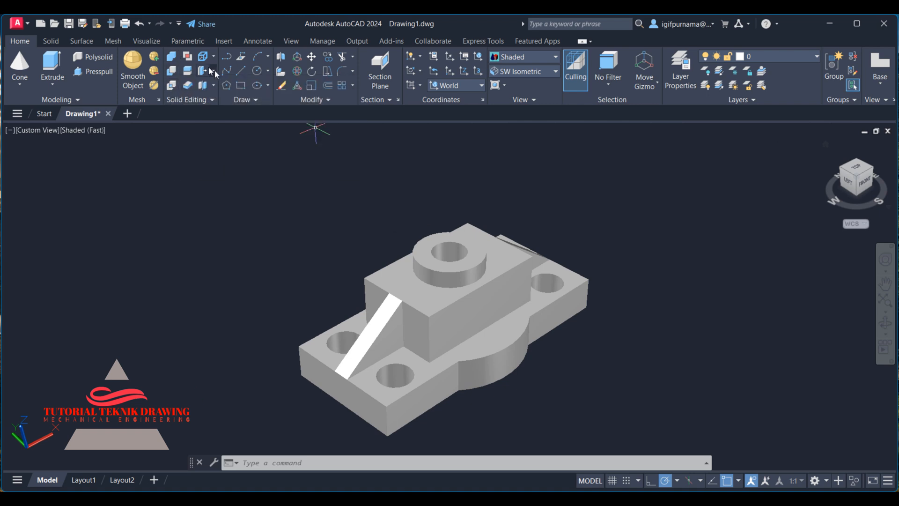
Try slicing the part diagonally from the rib corner to the far corner of the boss block, keeping one side, then undo it.
{"action": "left_click", "coordinate": [188, 81]}
{"action": "left_click", "coordinate": [403, 271]}
{"action": "key", "text": "Return"}
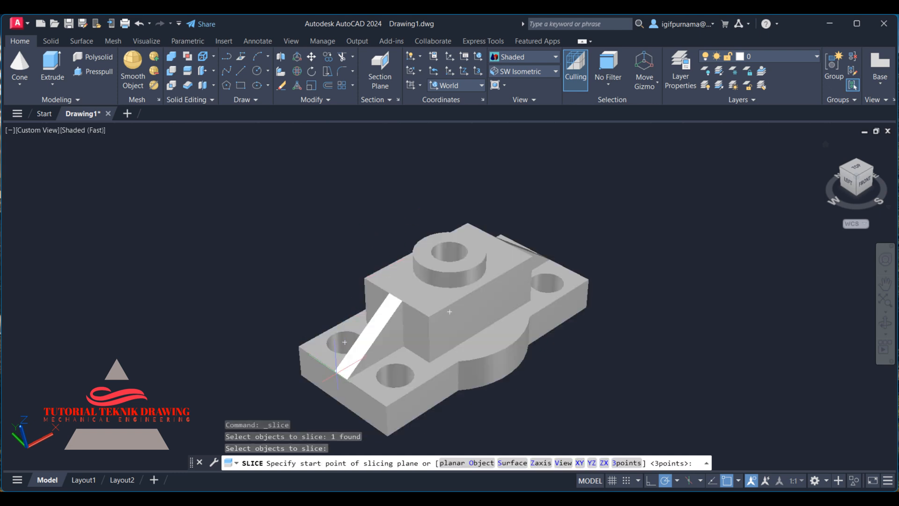
{"action": "left_click", "coordinate": [340, 374]}
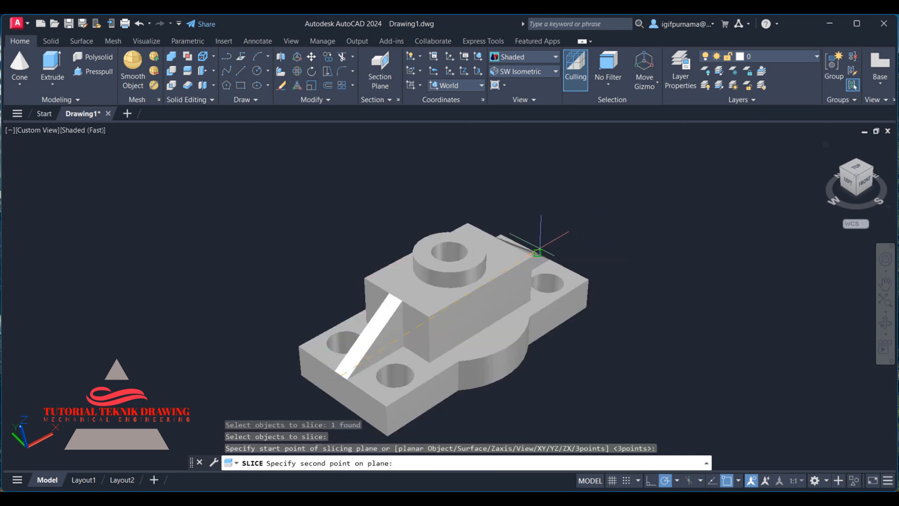
{"action": "left_click", "coordinate": [543, 255]}
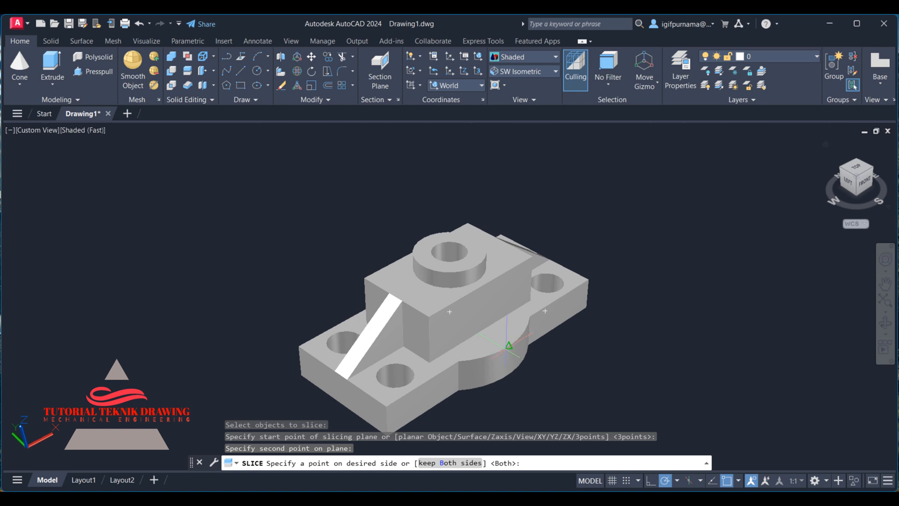
{"action": "left_click", "coordinate": [509, 346]}
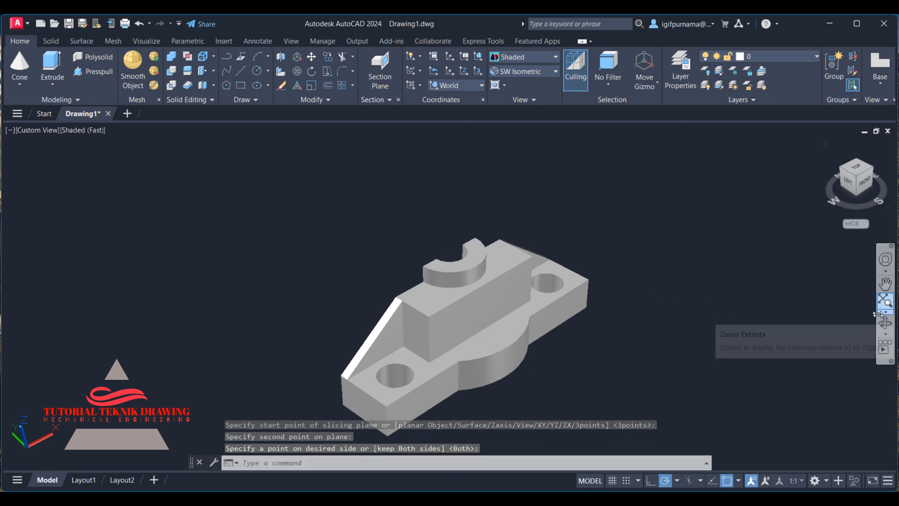
{"action": "left_click", "coordinate": [884, 322]}
{"action": "left_click_drag", "start_coordinate": [536, 341], "coordinate": [552, 391]}
{"action": "right_click", "coordinate": [552, 212]}
{"action": "left_click", "coordinate": [567, 220]}
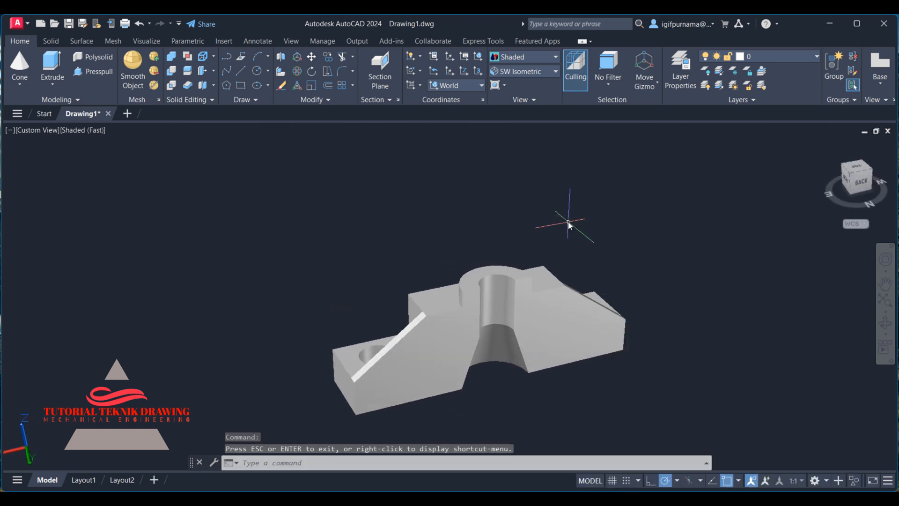
{"action": "key", "text": "ctrl+z"}
{"action": "key", "text": "ctrl+z"}
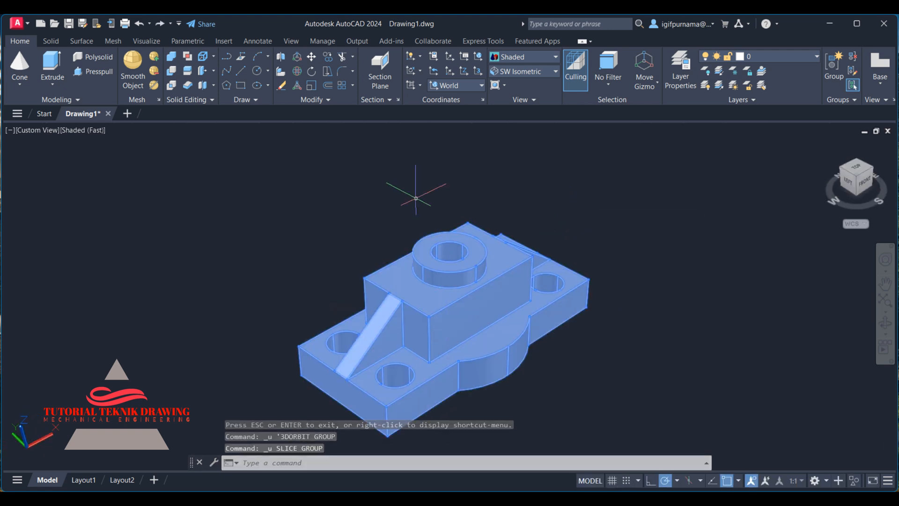
Copy the whole solid part to an empty spot up and to the left.
{"action": "left_click", "coordinate": [328, 57]}
{"action": "left_click", "coordinate": [477, 307]}
{"action": "right_click", "coordinate": [477, 308]}
{"action": "left_click", "coordinate": [477, 307]}
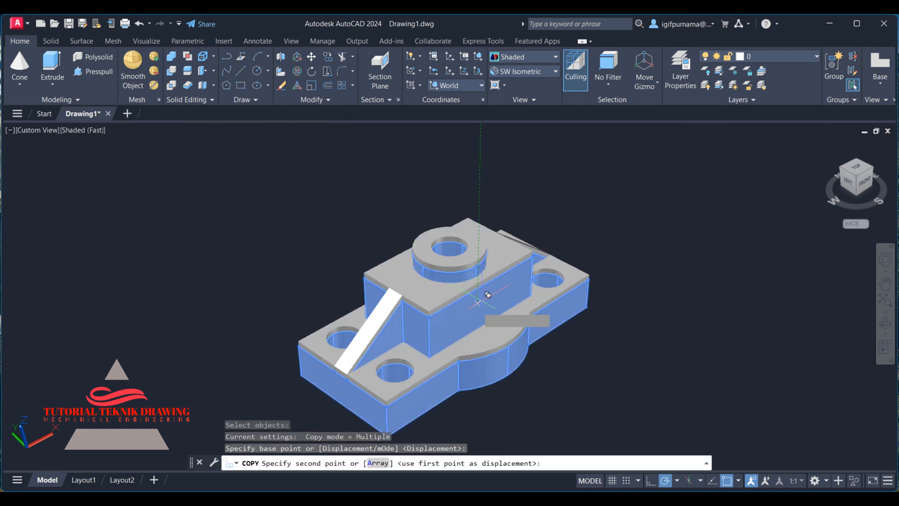
{"action": "left_click", "coordinate": [214, 259]}
{"action": "right_click", "coordinate": [219, 253]}
{"action": "left_click", "coordinate": [235, 263]}
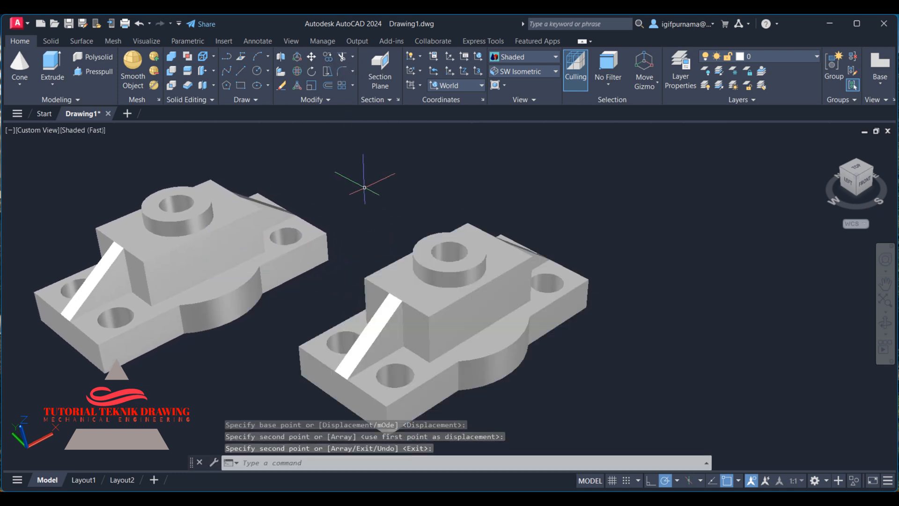
Try slicing the front part from the rib corner through the boss center, then undo the slice.
{"action": "left_click", "coordinate": [187, 78]}
{"action": "left_click", "coordinate": [396, 416]}
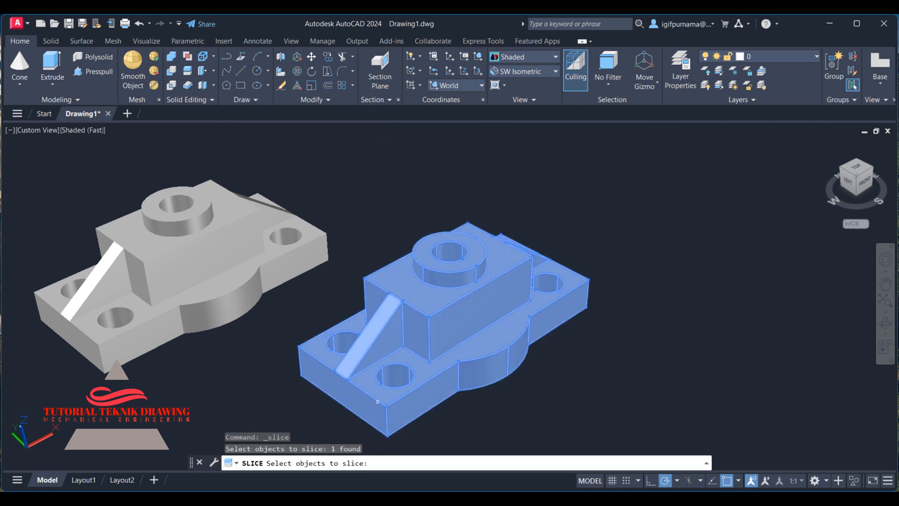
{"action": "key", "text": "Return"}
{"action": "left_click", "coordinate": [341, 373]}
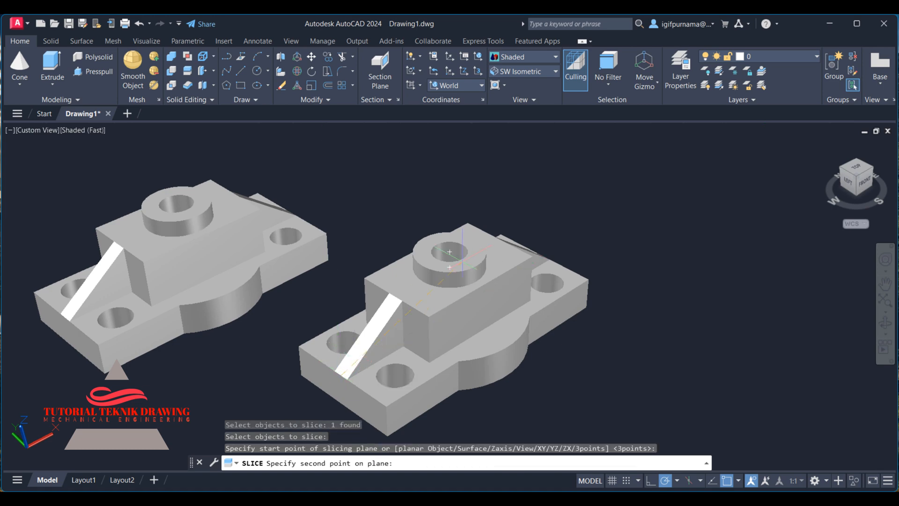
{"action": "left_click", "coordinate": [449, 312]}
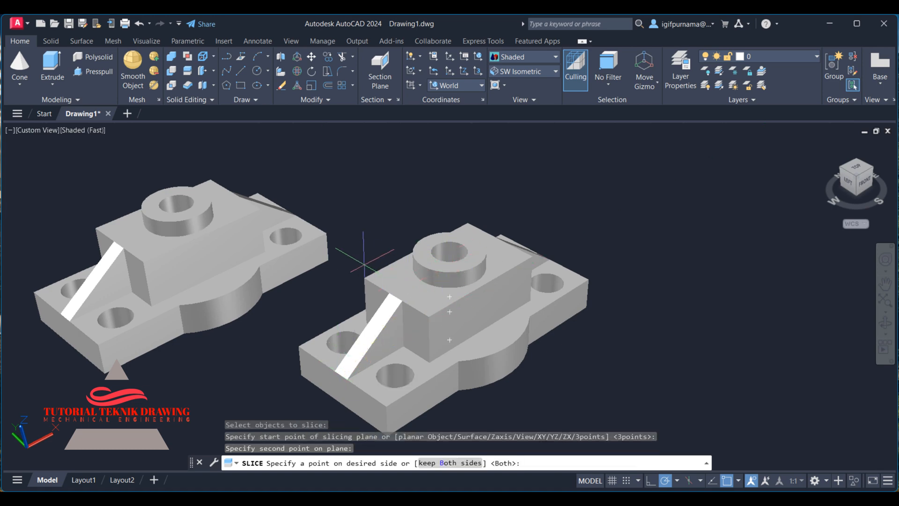
{"action": "left_click", "coordinate": [396, 277]}
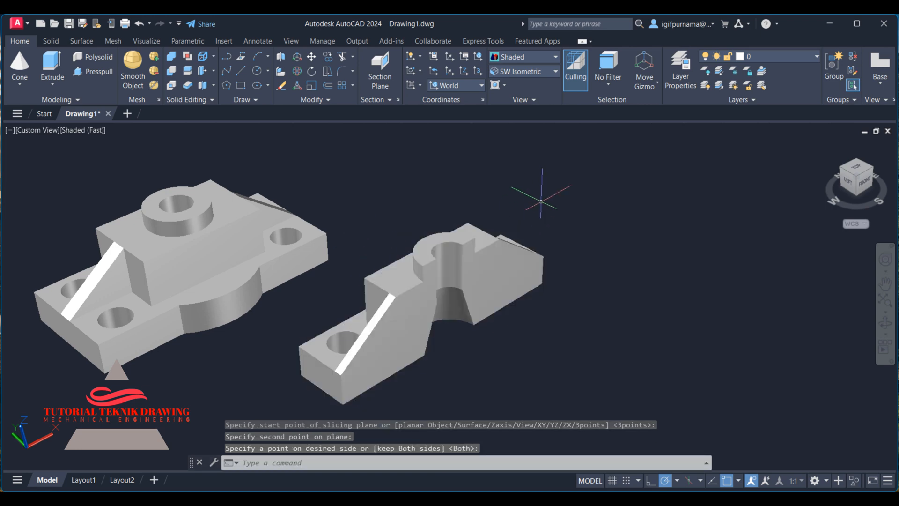
{"action": "key", "text": "ctrl+z"}
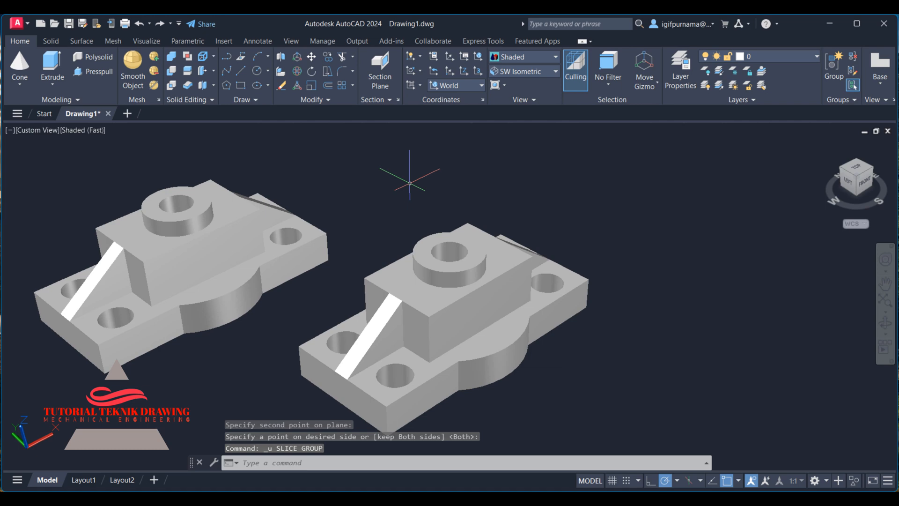
Try slicing the front part again through the boss center and cutting a piece, then undo everything.
{"action": "left_click", "coordinate": [187, 72]}
{"action": "left_click", "coordinate": [473, 338]}
{"action": "key", "text": "Return"}
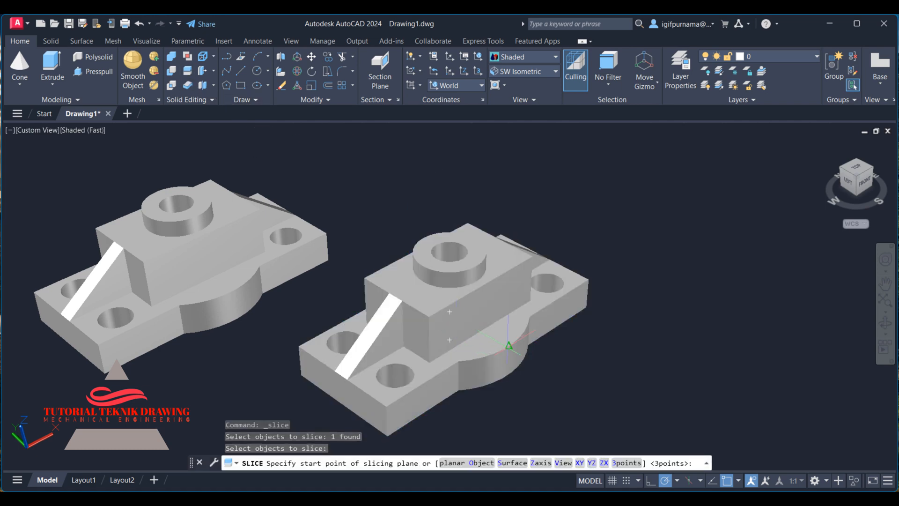
{"action": "left_click", "coordinate": [508, 346]}
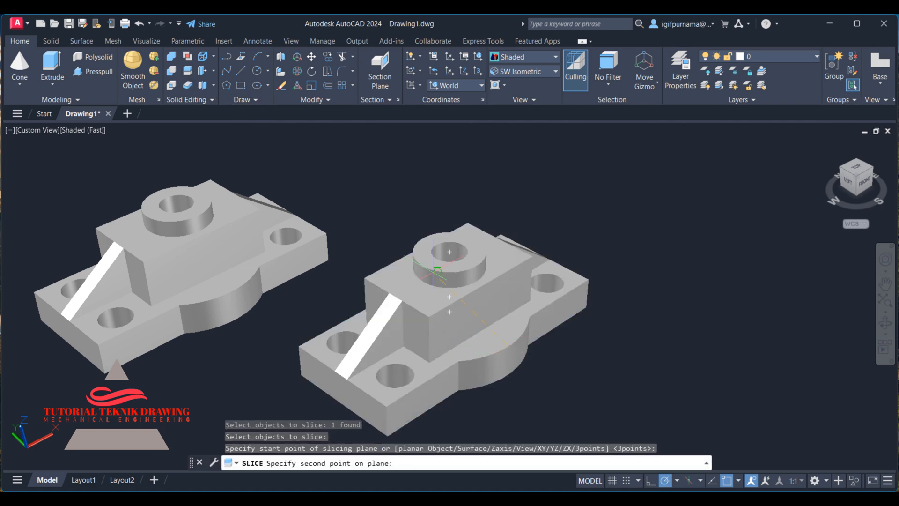
{"action": "left_click", "coordinate": [449, 308]}
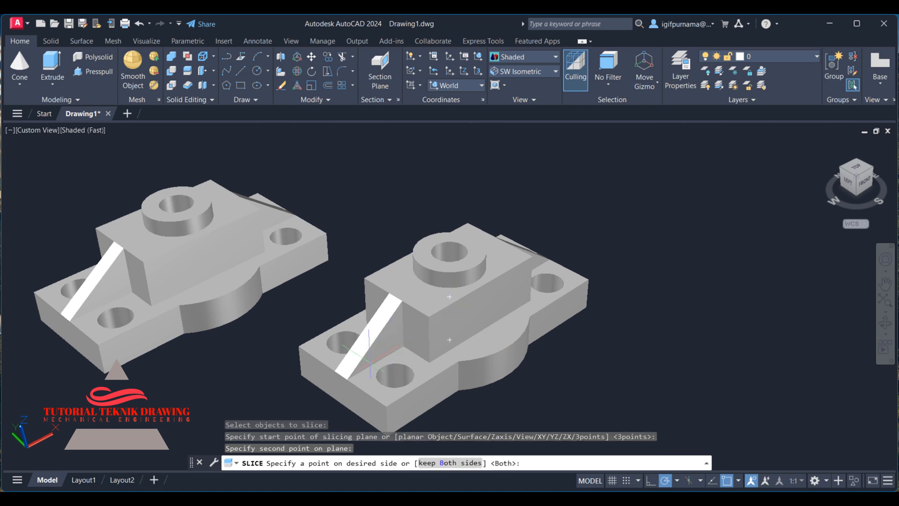
{"action": "left_click", "coordinate": [340, 374]}
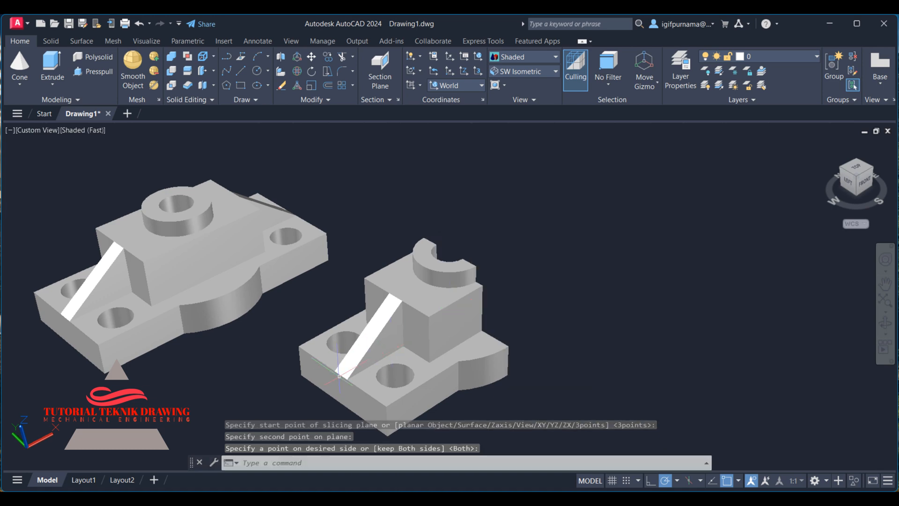
{"action": "key", "text": "ctrl+x"}
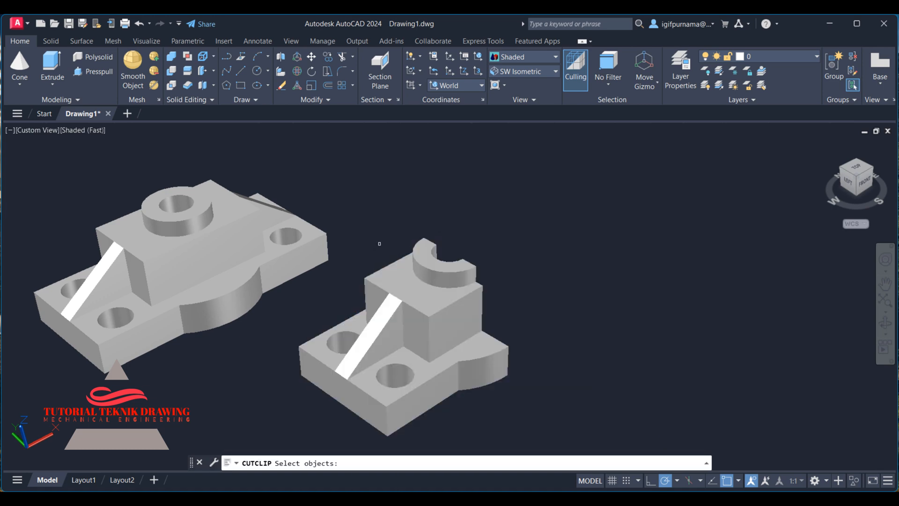
{"action": "key", "text": "ctrl+z"}
{"action": "key", "text": "ctrl+z"}
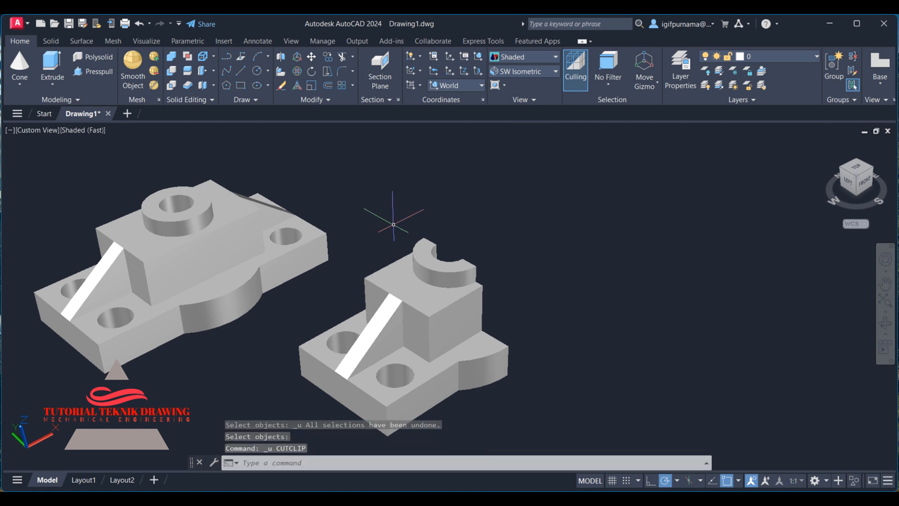
{"action": "key", "text": "ctrl+z"}
{"action": "key", "text": "ctrl+z"}
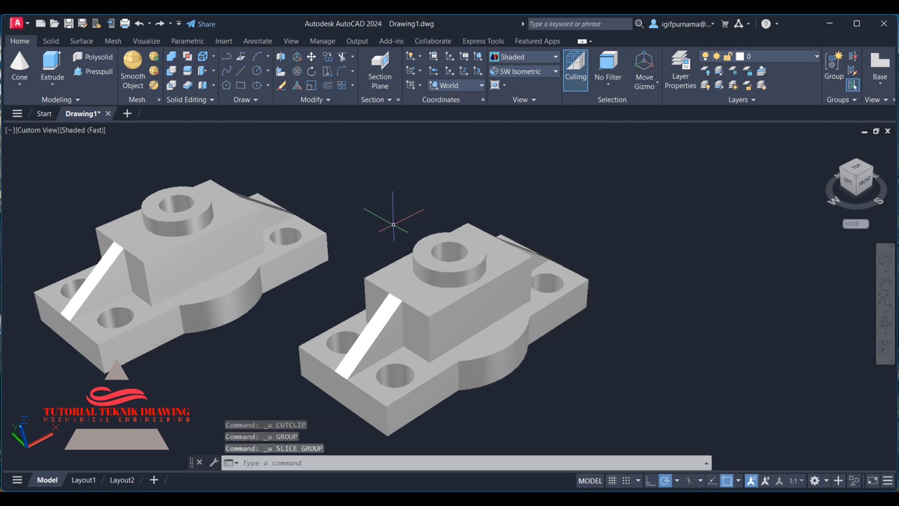
Slice the front part along the diagonal from the rib corner to the far corner, keeping both sides.
{"action": "left_click", "coordinate": [187, 73]}
{"action": "left_click", "coordinate": [341, 374]}
{"action": "key", "text": "Return"}
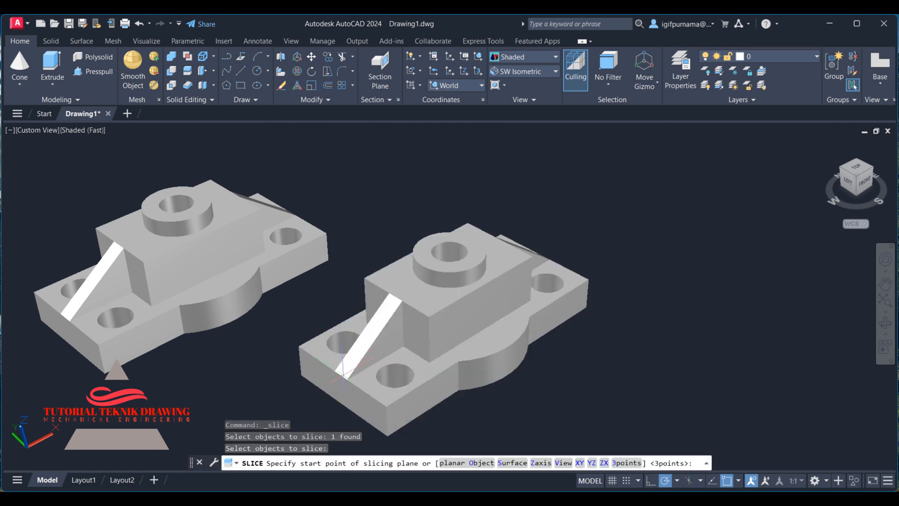
{"action": "left_click", "coordinate": [343, 373]}
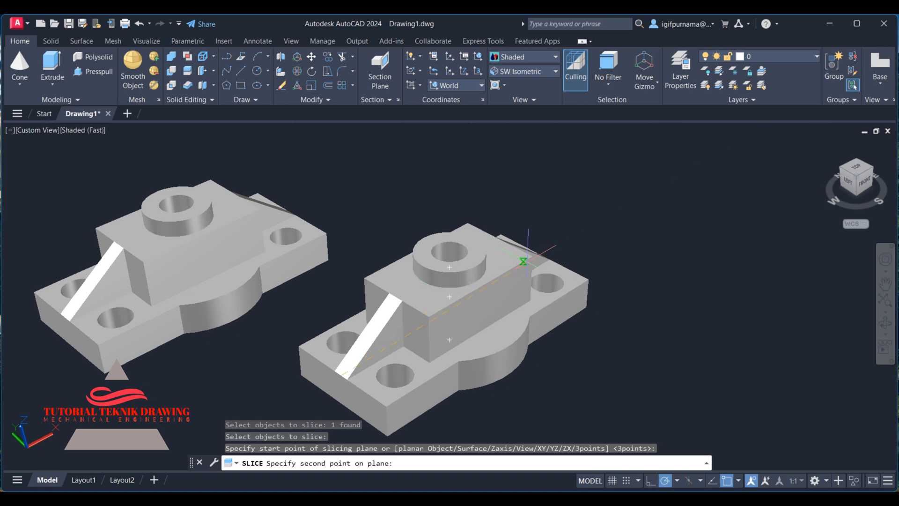
{"action": "right_click", "coordinate": [548, 250]}
{"action": "left_click", "coordinate": [560, 259]}
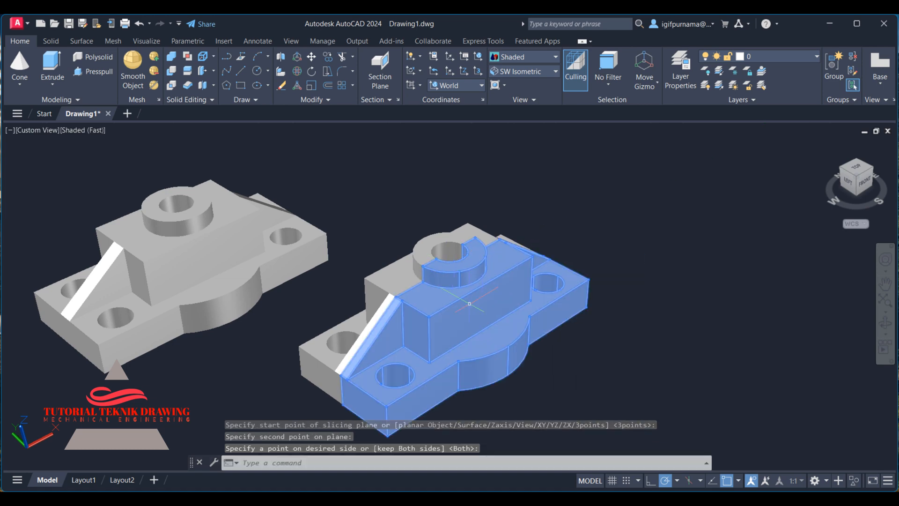
Slice the rear piece through the boss center toward the left, keeping both sides.
{"action": "left_click", "coordinate": [189, 71]}
{"action": "left_click", "coordinate": [506, 331]}
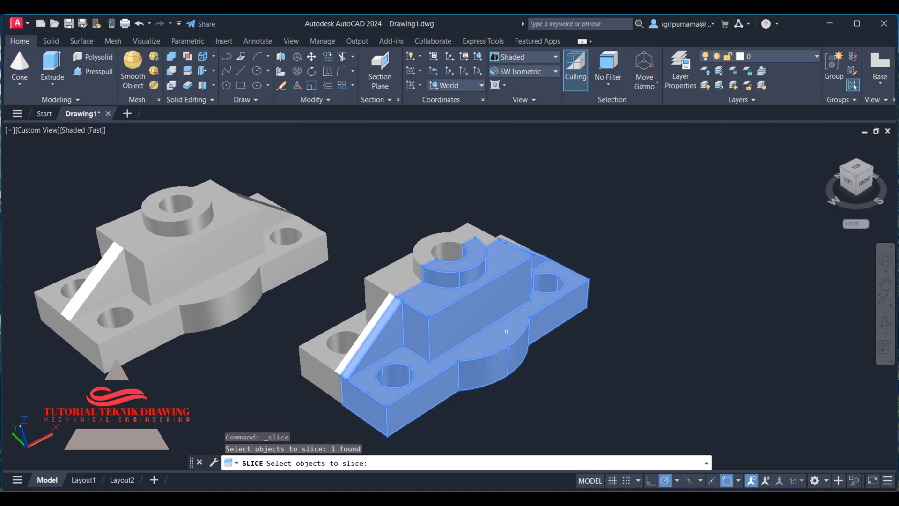
{"action": "key", "text": "Return"}
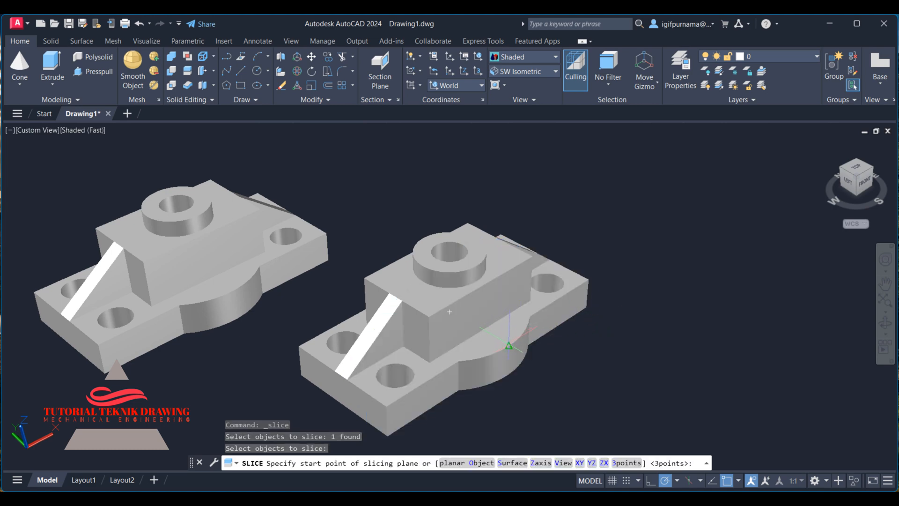
{"action": "left_click", "coordinate": [449, 311]}
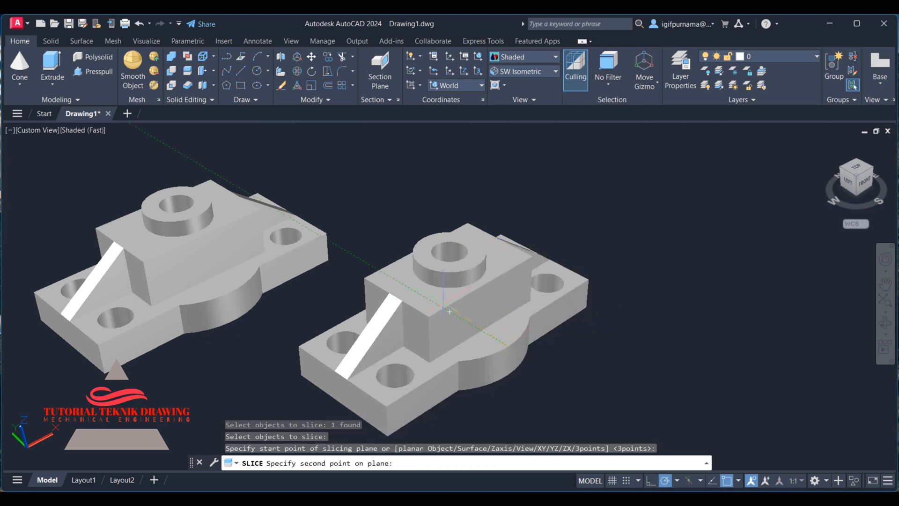
{"action": "left_click", "coordinate": [365, 265]}
{"action": "right_click", "coordinate": [364, 265]}
{"action": "left_click", "coordinate": [385, 271]}
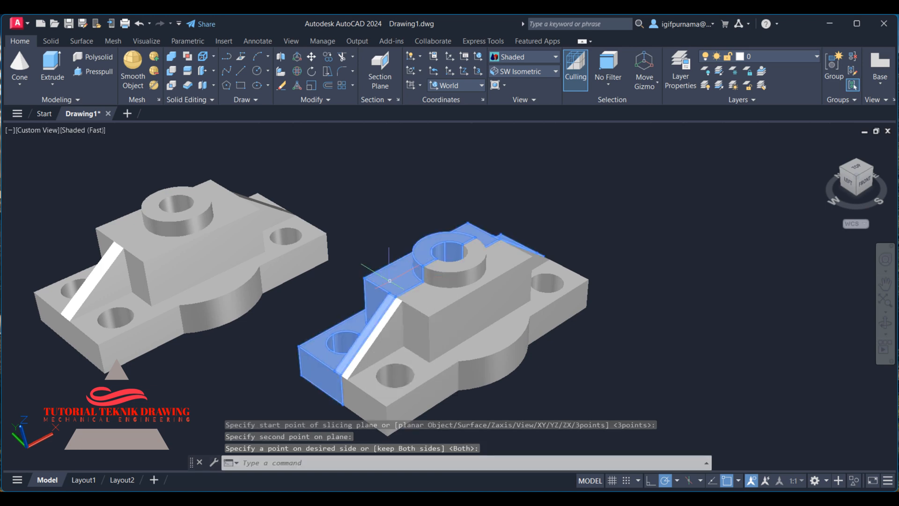
Erase the front wedge piece between the two slice planes to expose the tapered hole.
{"action": "left_click", "coordinate": [282, 85]}
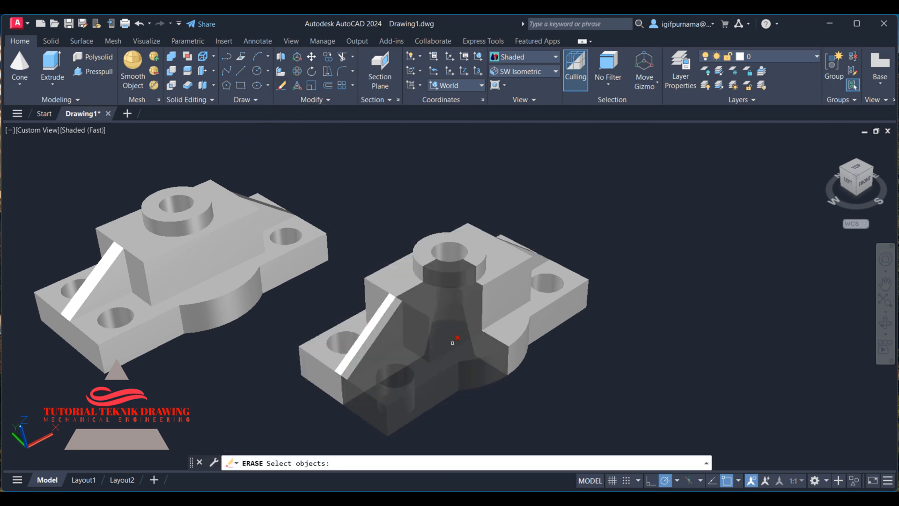
{"action": "left_click", "coordinate": [437, 350]}
{"action": "key", "text": "Return"}
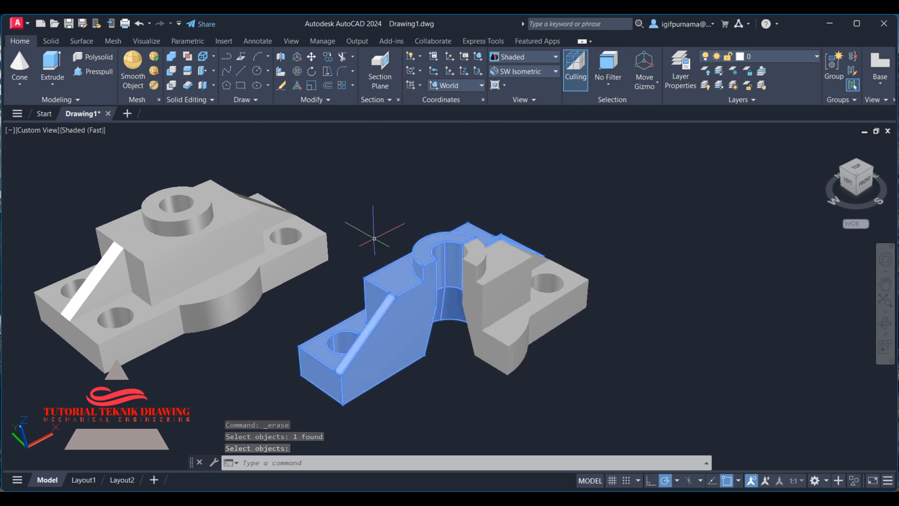
Union the remaining sliced pieces back into one solid.
{"action": "left_click", "coordinate": [172, 57]}
{"action": "left_click", "coordinate": [626, 330]}
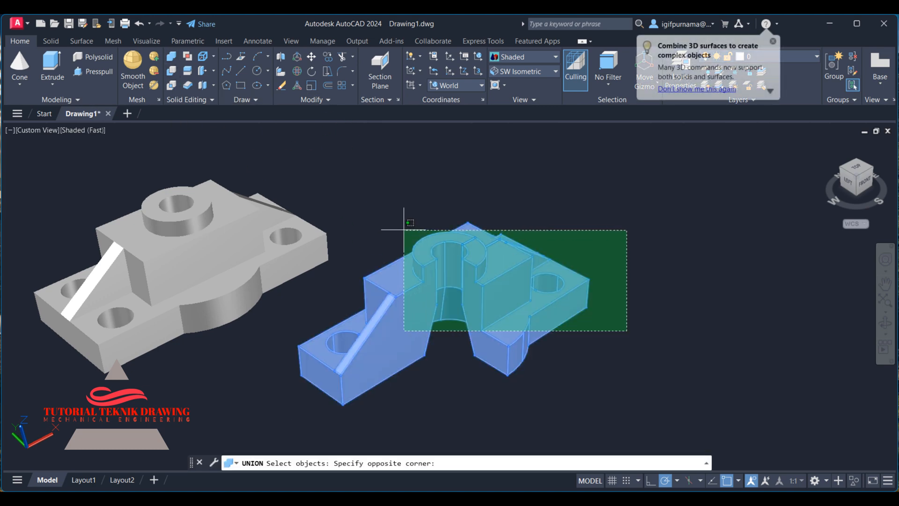
{"action": "left_click", "coordinate": [404, 226]}
Examine the sectioned part next to the full copy from a new angle.
{"action": "left_click", "coordinate": [884, 323]}
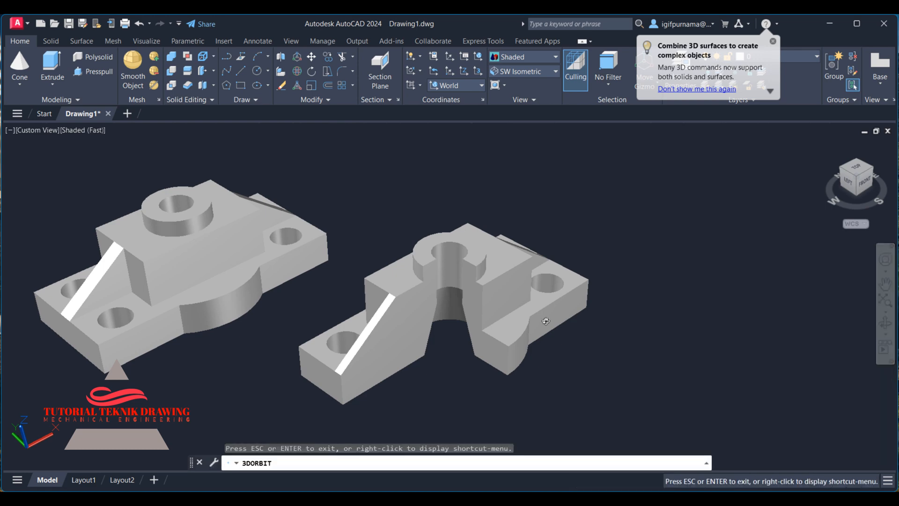
{"action": "left_click_drag", "start_coordinate": [509, 288], "coordinate": [425, 193]}
{"action": "right_click", "coordinate": [424, 193]}
{"action": "left_click", "coordinate": [433, 194]}
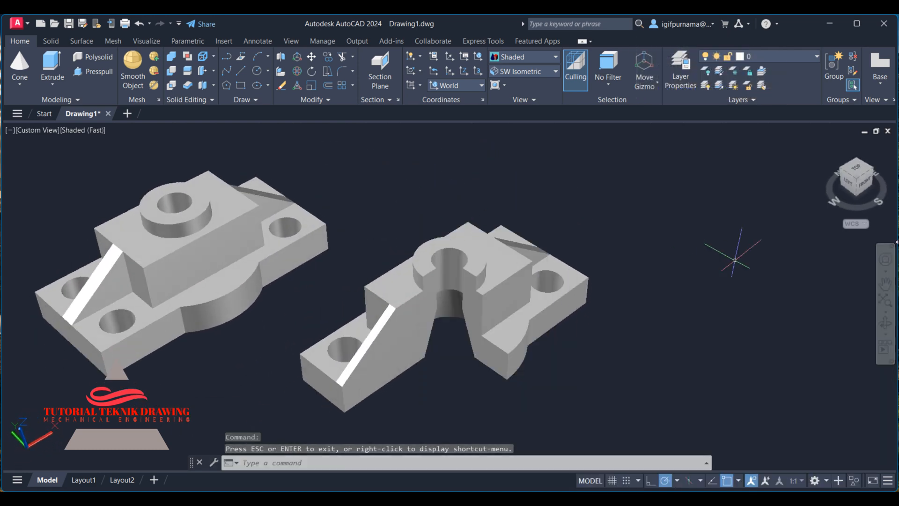
{"action": "left_click_drag", "start_coordinate": [604, 248], "coordinate": [700, 231]}
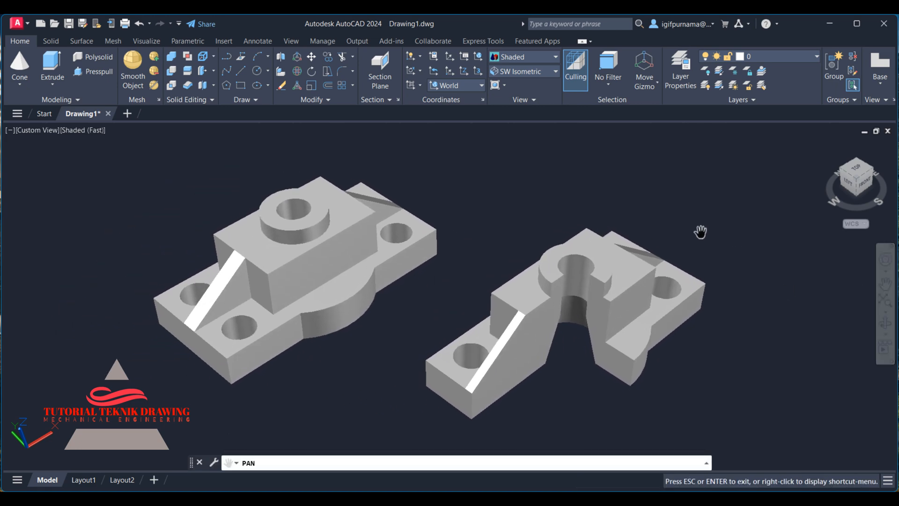
{"action": "right_click", "coordinate": [658, 203]}
{"action": "left_click", "coordinate": [665, 208]}
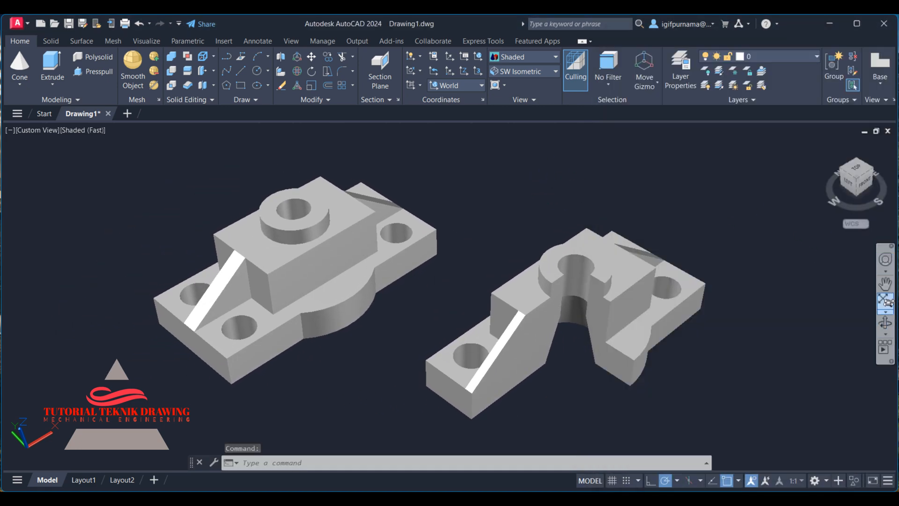
{"action": "left_click", "coordinate": [884, 284]}
{"action": "left_click_drag", "start_coordinate": [546, 281], "coordinate": [470, 275]}
{"action": "right_click", "coordinate": [439, 215]}
{"action": "left_click", "coordinate": [456, 219]}
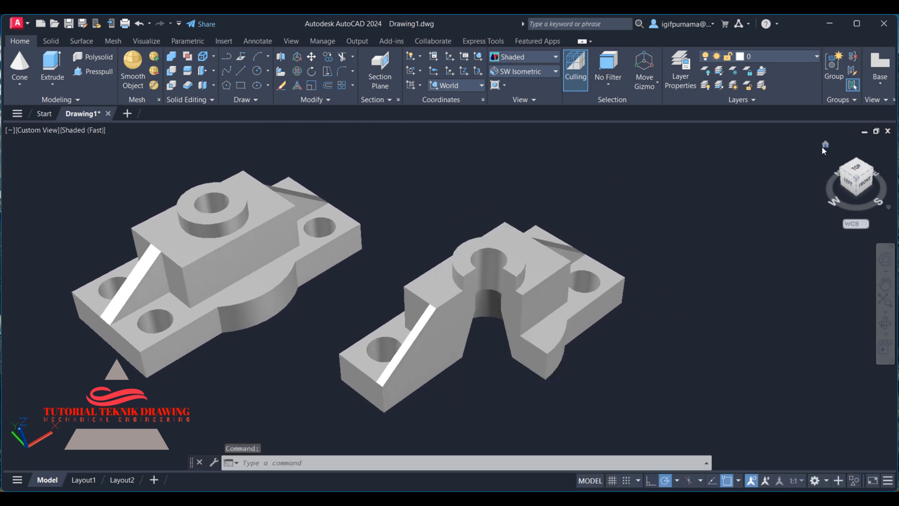
{"action": "left_click", "coordinate": [823, 143]}
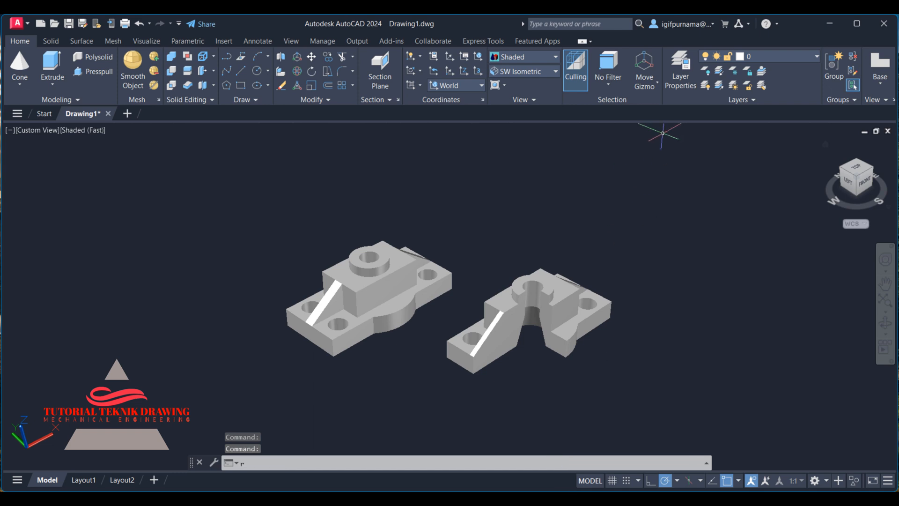
Open the Materials Browser and browse the Autodesk Library material categories.
{"action": "type", "text": "at"}
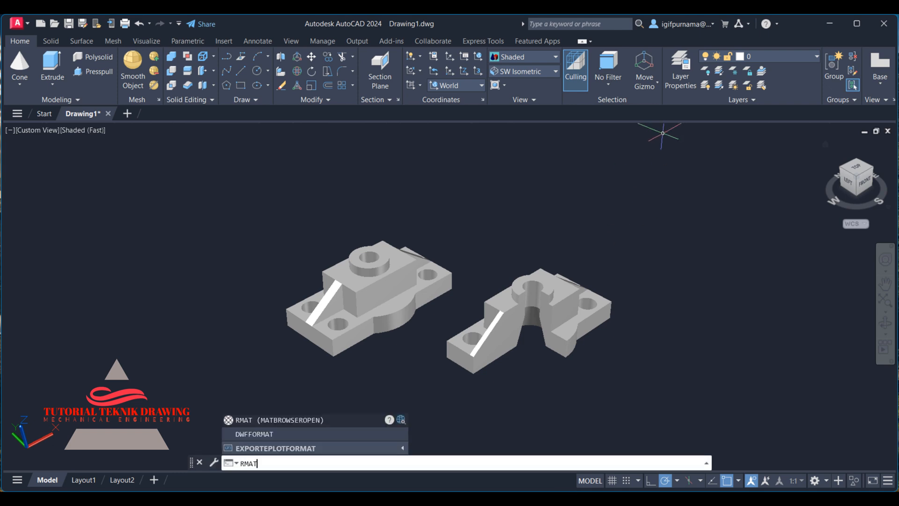
{"action": "key", "text": "Return"}
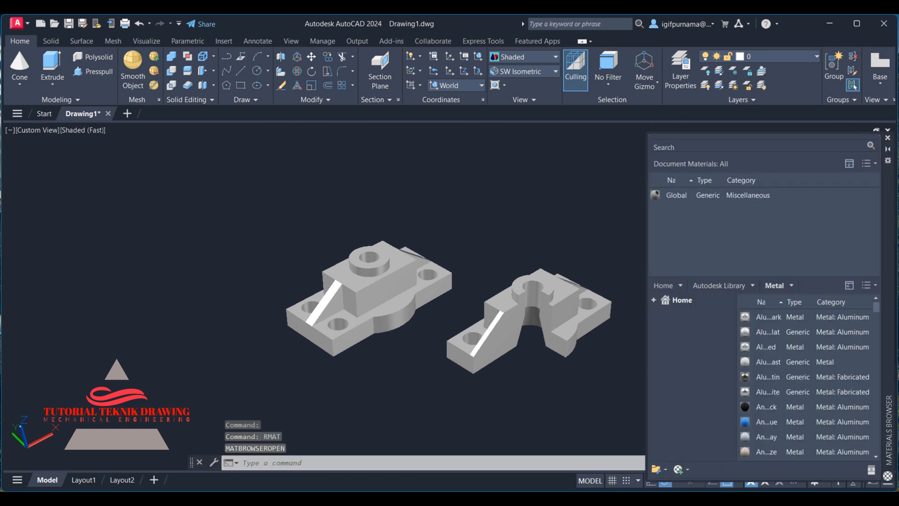
{"action": "left_click", "coordinate": [653, 299]}
{"action": "left_click", "coordinate": [665, 322]}
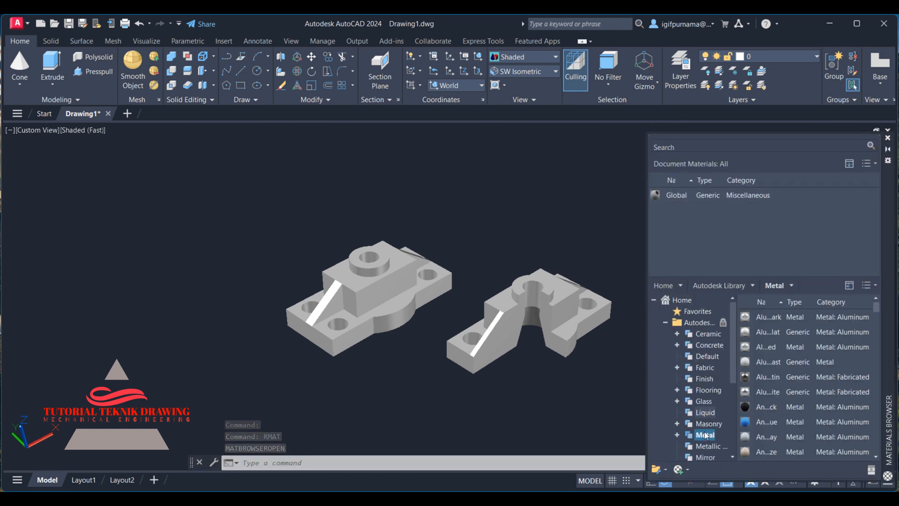
{"action": "left_click", "coordinate": [708, 336]}
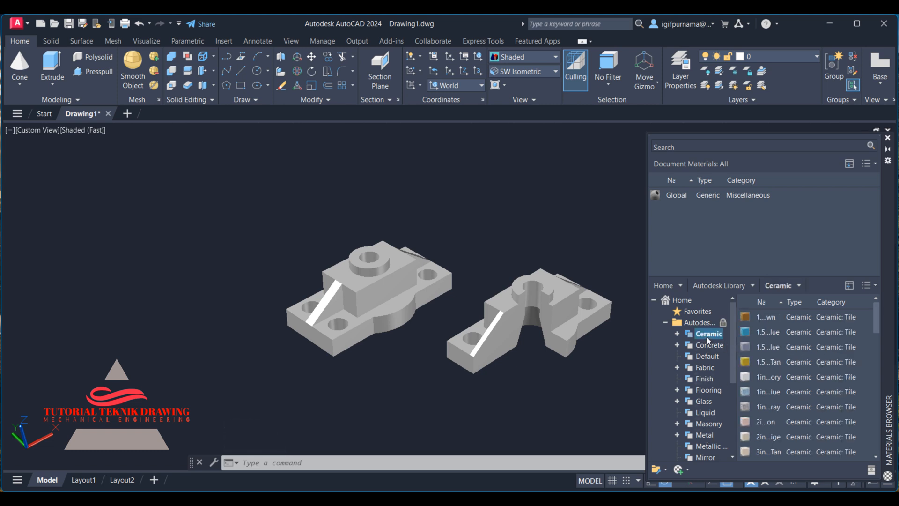
{"action": "left_click", "coordinate": [704, 347]}
{"action": "left_click", "coordinate": [706, 359]}
{"action": "left_click", "coordinate": [703, 369]}
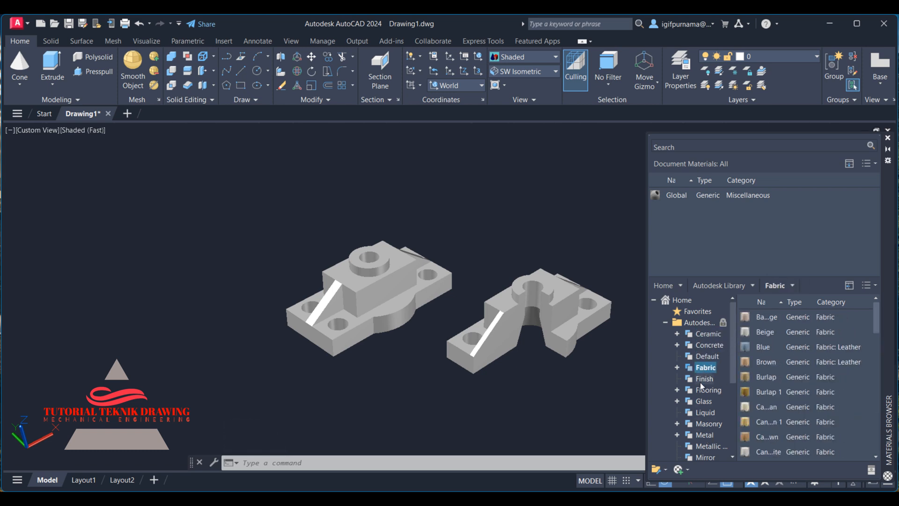
{"action": "left_click", "coordinate": [701, 380]}
{"action": "left_click", "coordinate": [698, 390]}
{"action": "left_click", "coordinate": [700, 401]}
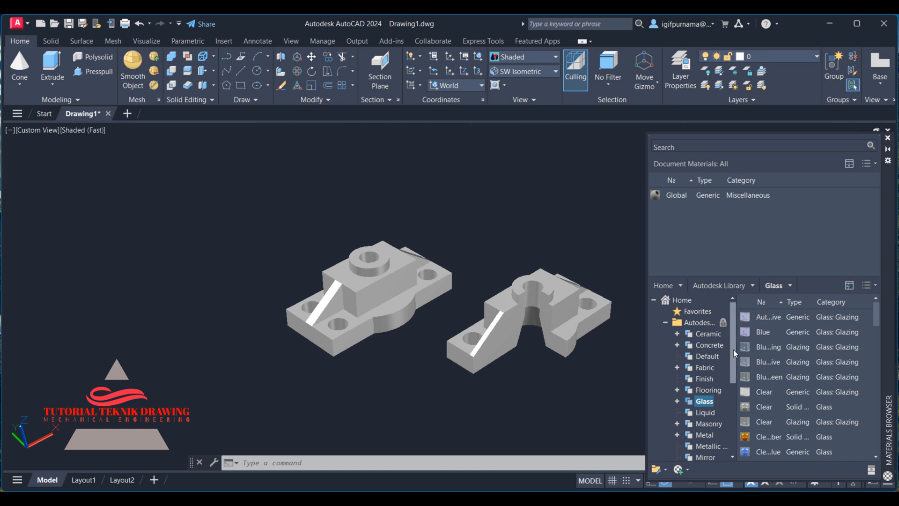
{"action": "left_click_drag", "start_coordinate": [733, 349], "coordinate": [726, 378]}
{"action": "left_click", "coordinate": [705, 356]}
{"action": "left_click", "coordinate": [709, 368]}
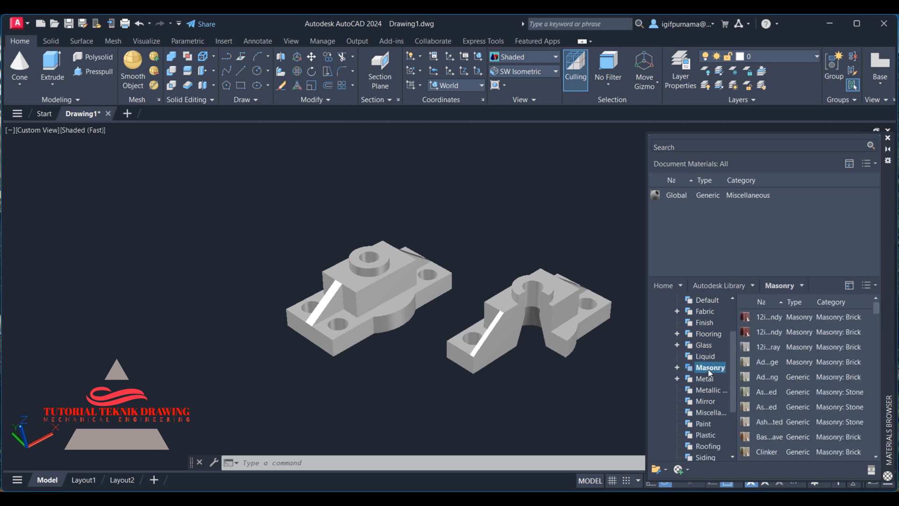
{"action": "left_click", "coordinate": [705, 379]}
{"action": "left_click", "coordinate": [706, 393]}
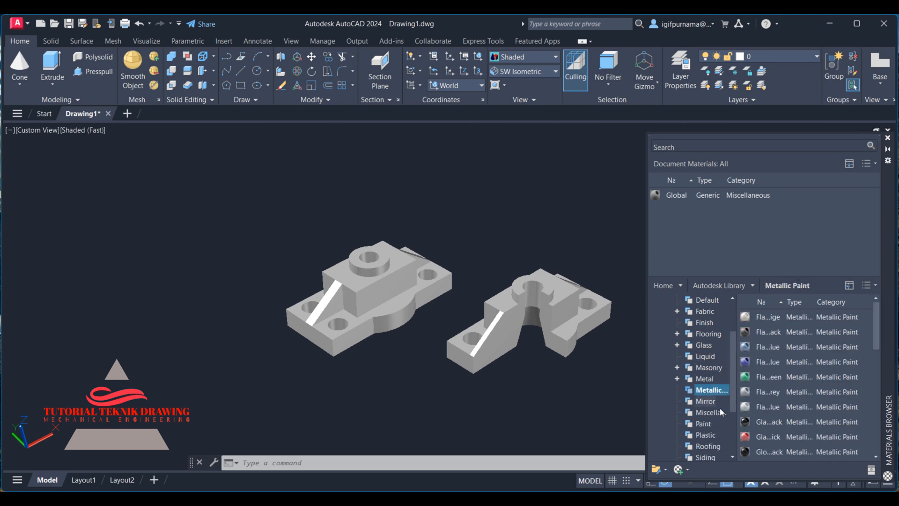
Add the Glossy red and Flake blue metallic paints to the document and apply the blue one to the sectioned part.
{"action": "left_click", "coordinate": [854, 436]}
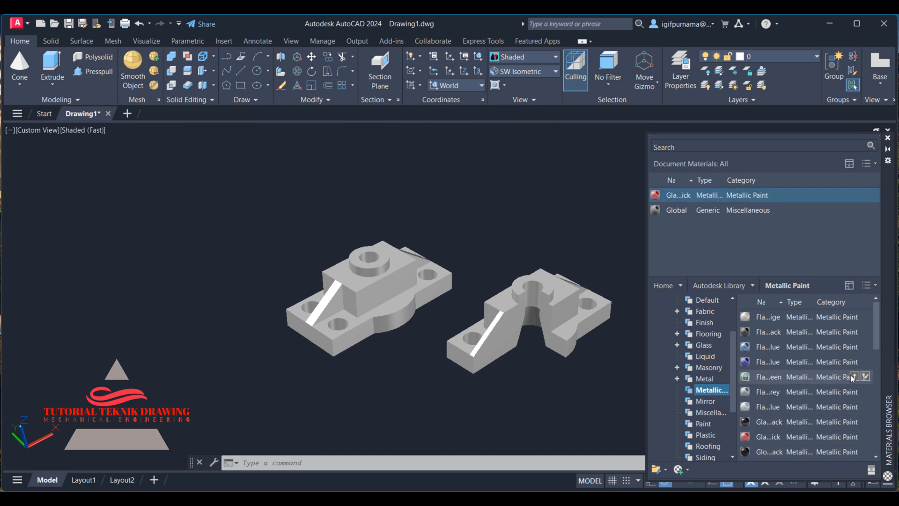
{"action": "left_click", "coordinate": [851, 361]}
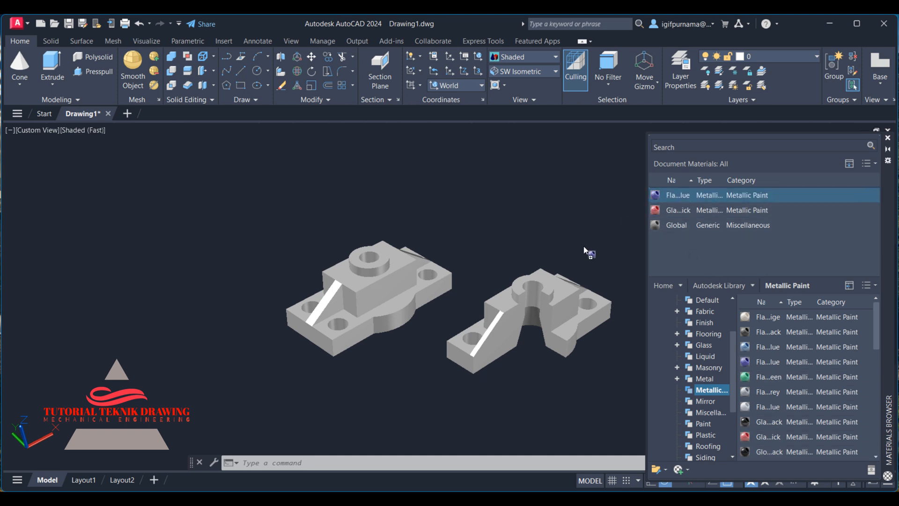
{"action": "mouse_move", "coordinate": [584, 249]}
{"action": "left_mouse_down"}
{"action": "mouse_move", "coordinate": [543, 300]}
{"action": "mouse_move", "coordinate": [552, 285]}
{"action": "left_mouse_up"}
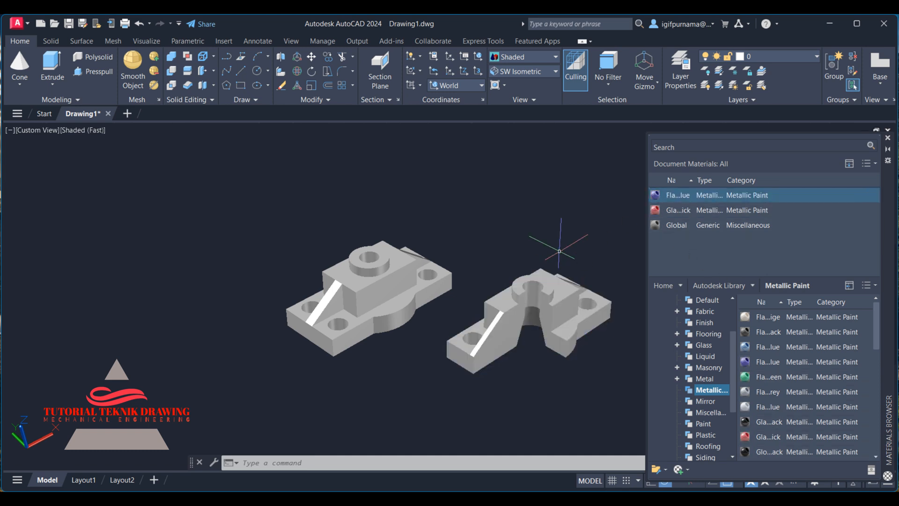
Switch the visual style to Realistic and apply the glossy red metallic paint to the full part.
{"action": "left_click", "coordinate": [519, 57]}
{"action": "left_click", "coordinate": [662, 81]}
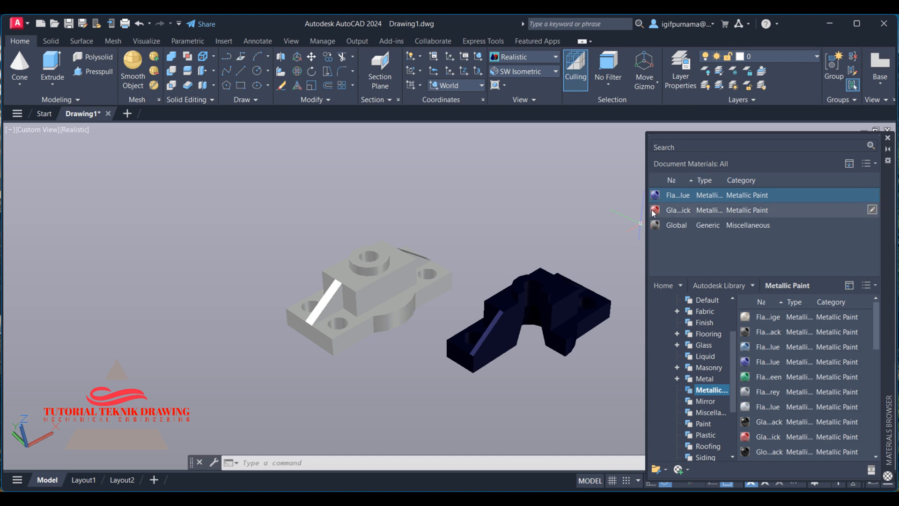
{"action": "left_click_drag", "start_coordinate": [654, 213], "coordinate": [421, 281]}
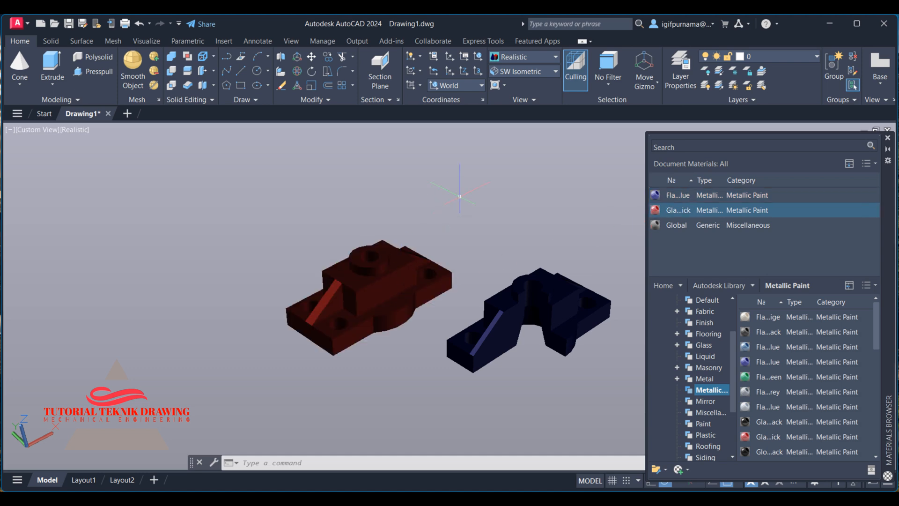
{"action": "left_click", "coordinate": [533, 243]}
{"action": "left_click", "coordinate": [532, 242]}
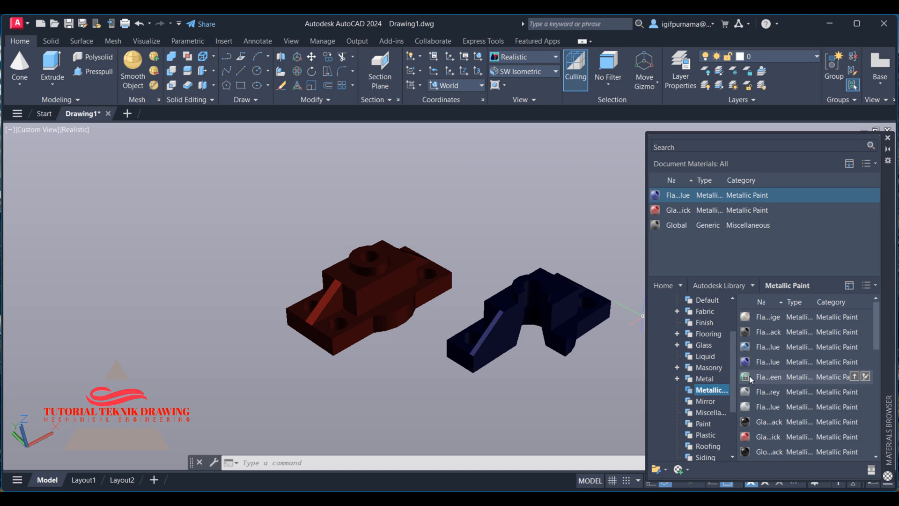
Add a Flake green metallic paint and apply it to the sectioned part.
{"action": "left_click", "coordinate": [854, 376]}
{"action": "left_click_drag", "start_coordinate": [657, 212], "coordinate": [562, 309]}
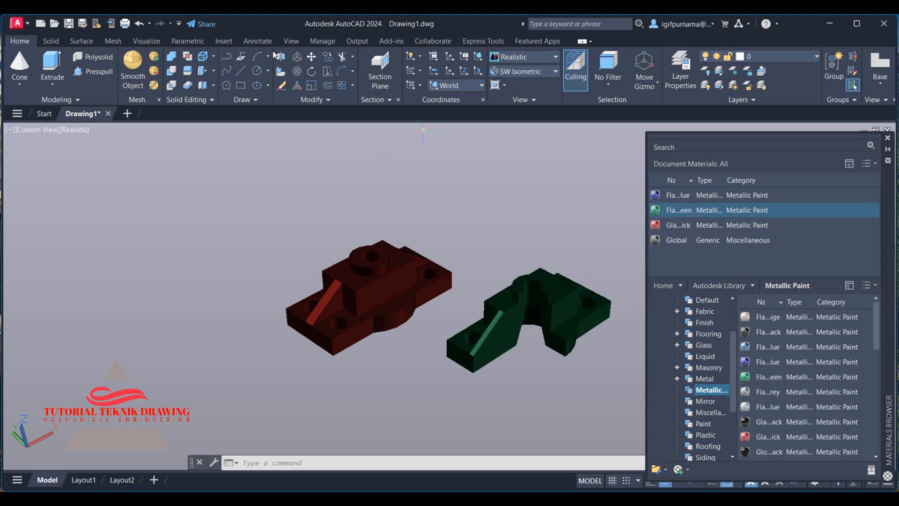
Turn on the sun and open the render environment and exposure settings.
{"action": "left_click", "coordinate": [89, 41]}
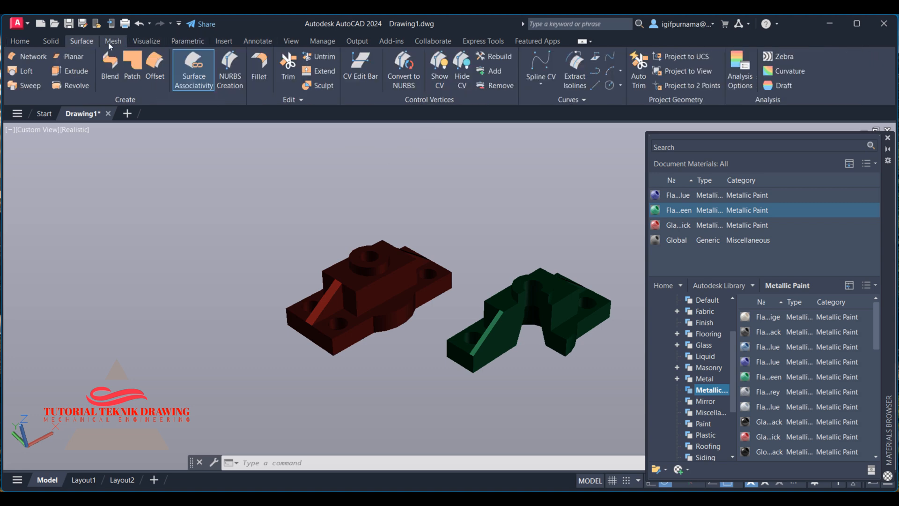
{"action": "left_click", "coordinate": [139, 41]}
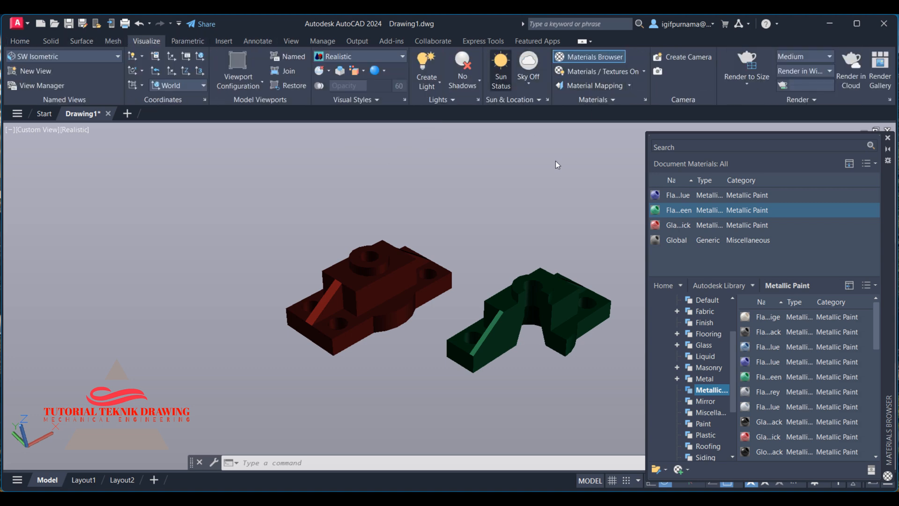
{"action": "left_click", "coordinate": [443, 255]}
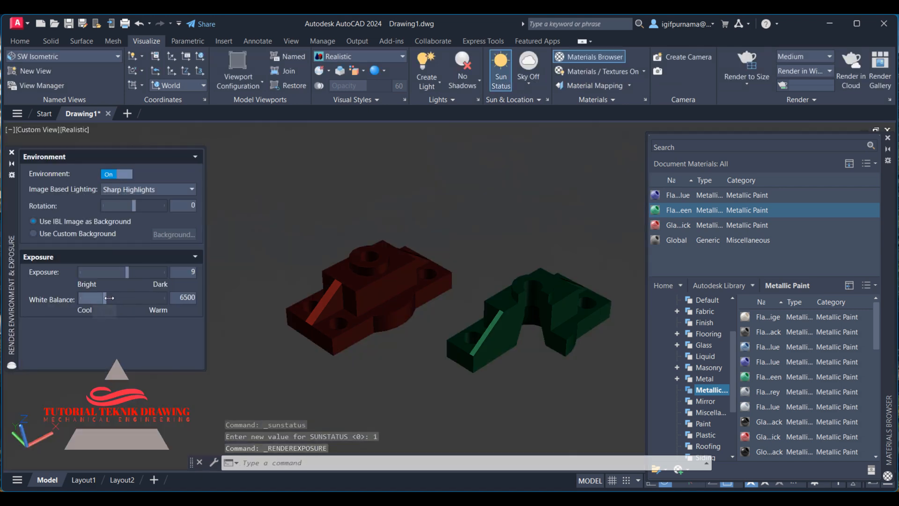
Turn the render environment on and set exposure to 6.4 and white balance to 6817.
{"action": "left_click_drag", "start_coordinate": [109, 297], "coordinate": [116, 298]}
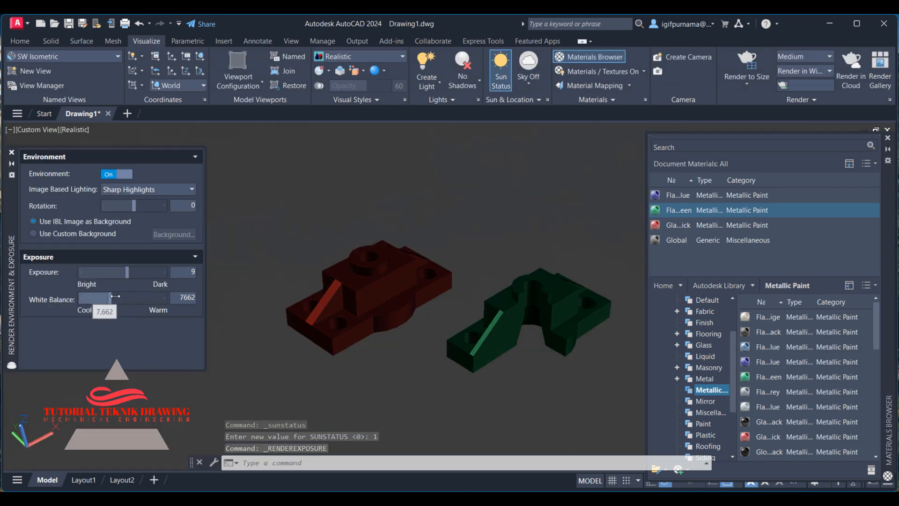
{"action": "left_click", "coordinate": [137, 269]}
{"action": "left_click_drag", "start_coordinate": [136, 269], "coordinate": [116, 273]}
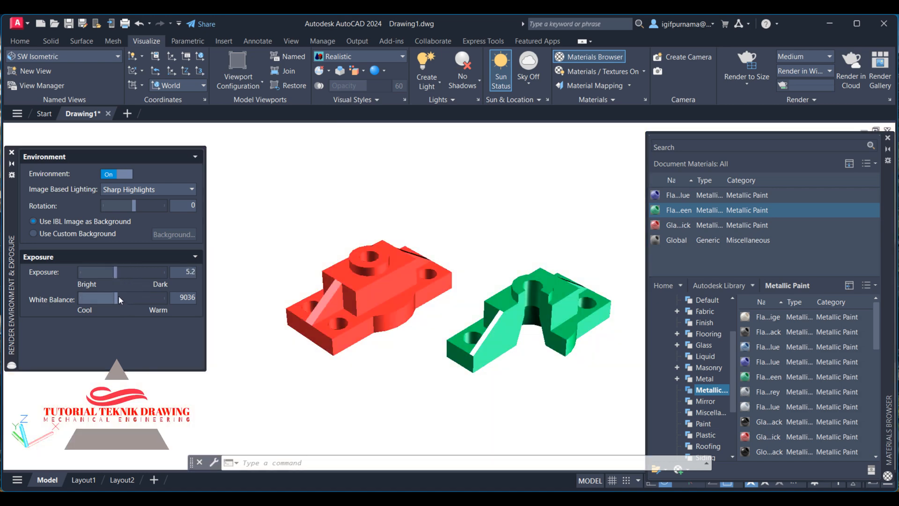
{"action": "left_click_drag", "start_coordinate": [114, 300], "coordinate": [119, 274]}
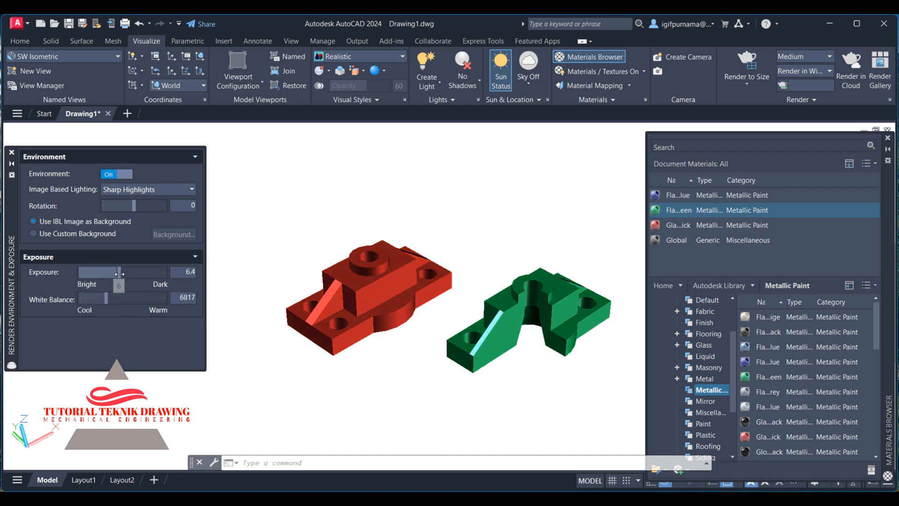
Close the Materials Browser.
{"action": "left_click", "coordinate": [887, 139]}
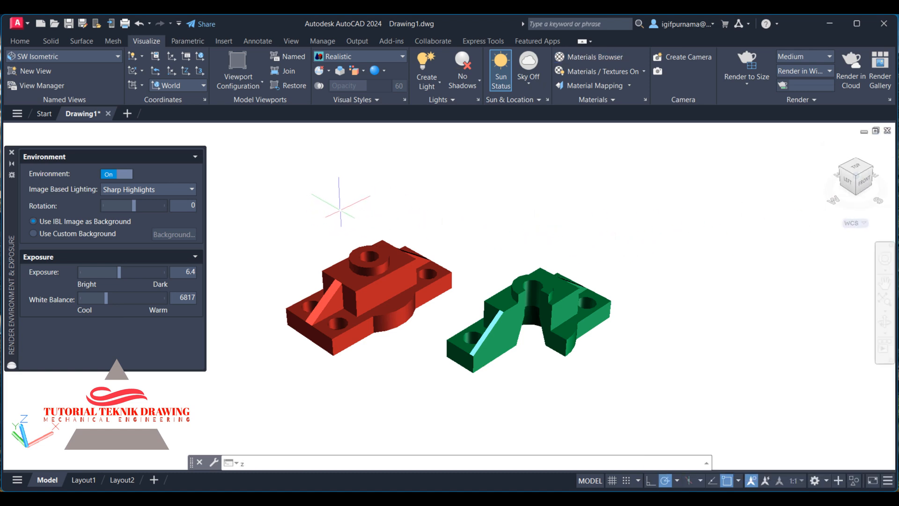
{"action": "key", "text": "Return"}
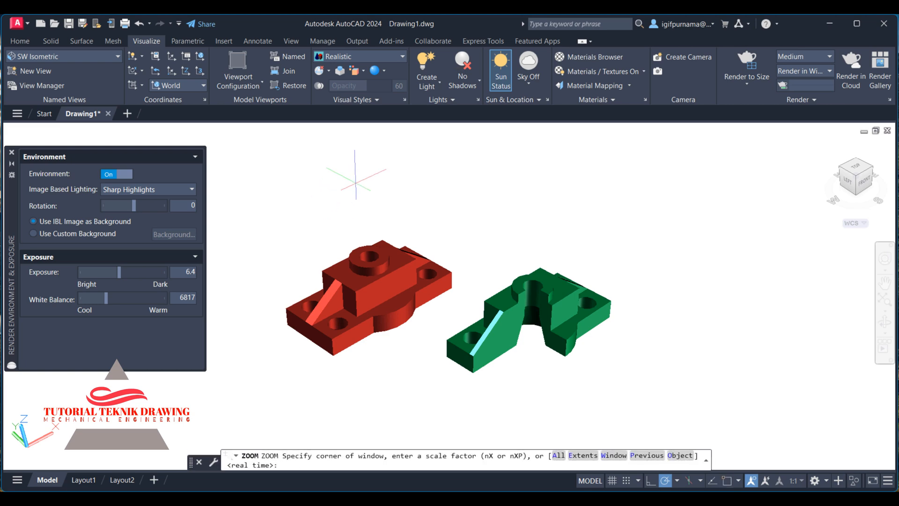
{"action": "left_click", "coordinate": [280, 194]}
{"action": "left_click", "coordinate": [260, 212]}
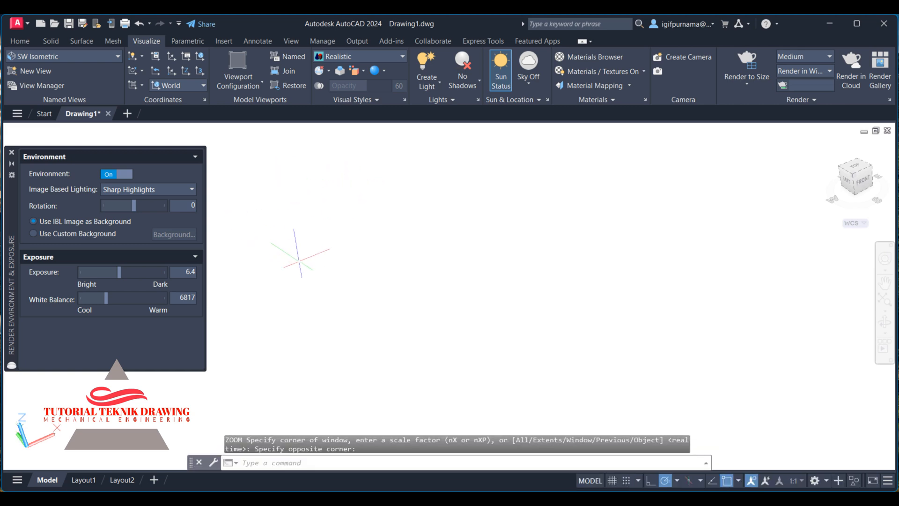
{"action": "key", "text": "ctrl+z"}
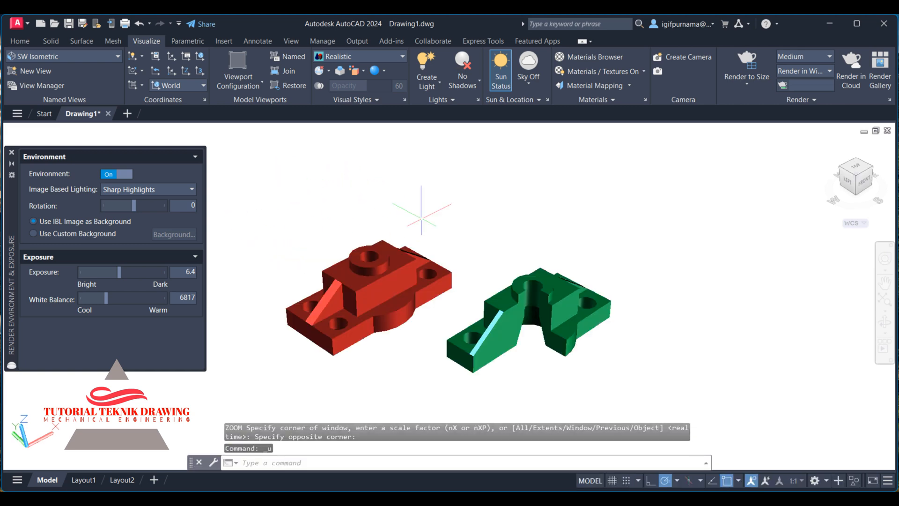
{"action": "left_click", "coordinate": [882, 261]}
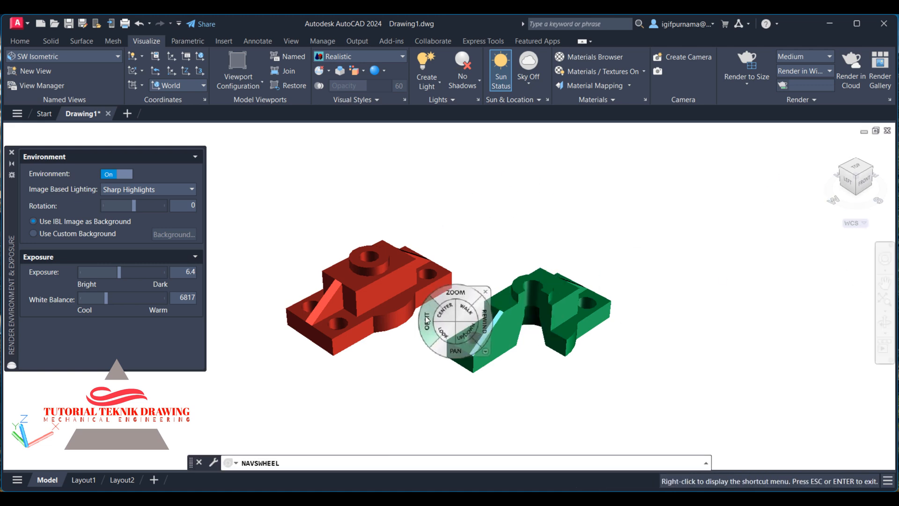
{"action": "left_click_drag", "start_coordinate": [443, 291], "coordinate": [444, 280]}
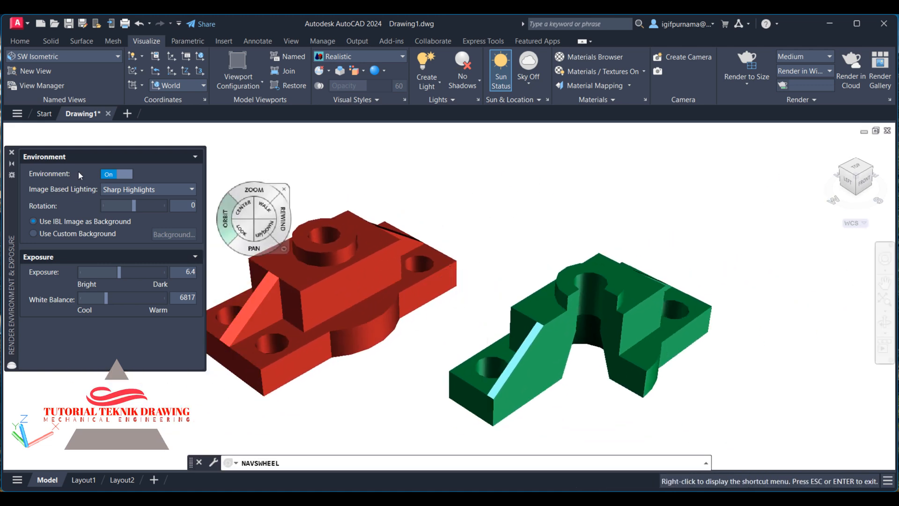
{"action": "left_click", "coordinate": [12, 152]}
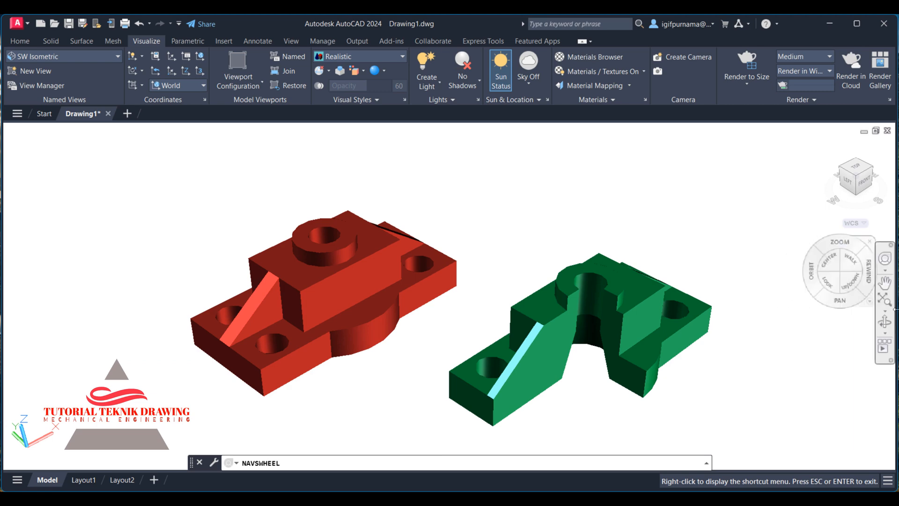
{"action": "left_click", "coordinate": [884, 283]}
{"action": "left_click_drag", "start_coordinate": [729, 273], "coordinate": [681, 264]}
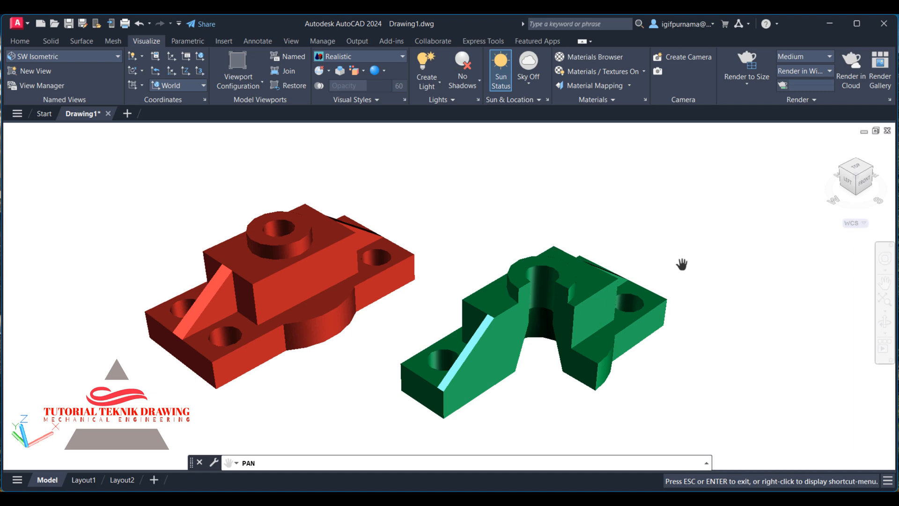
{"action": "right_click", "coordinate": [664, 226]}
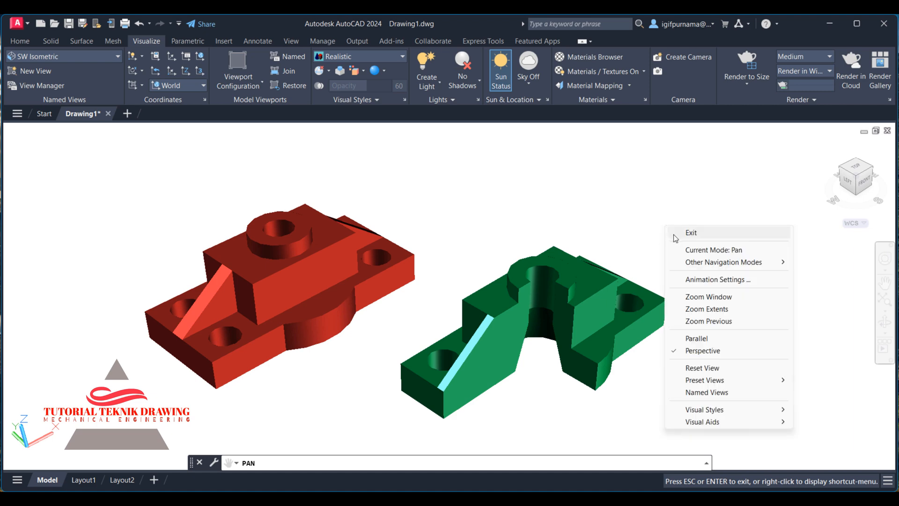
{"action": "left_click", "coordinate": [674, 231]}
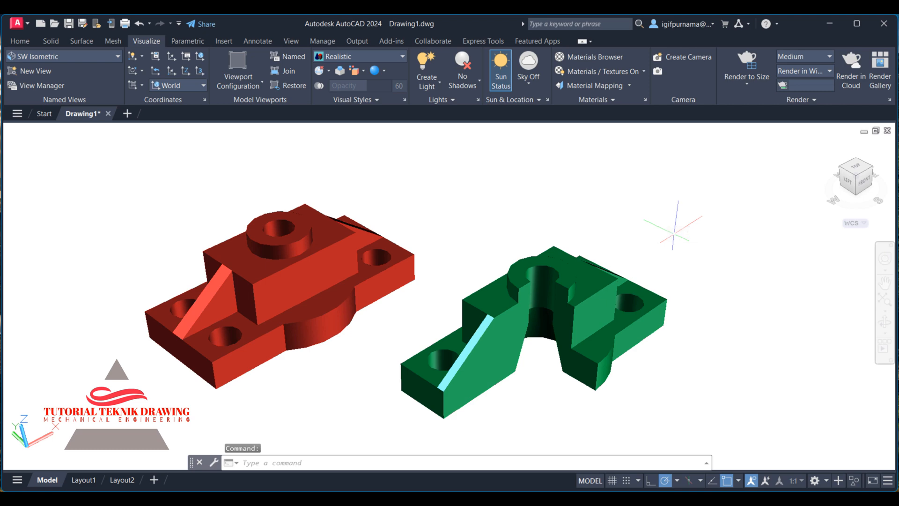